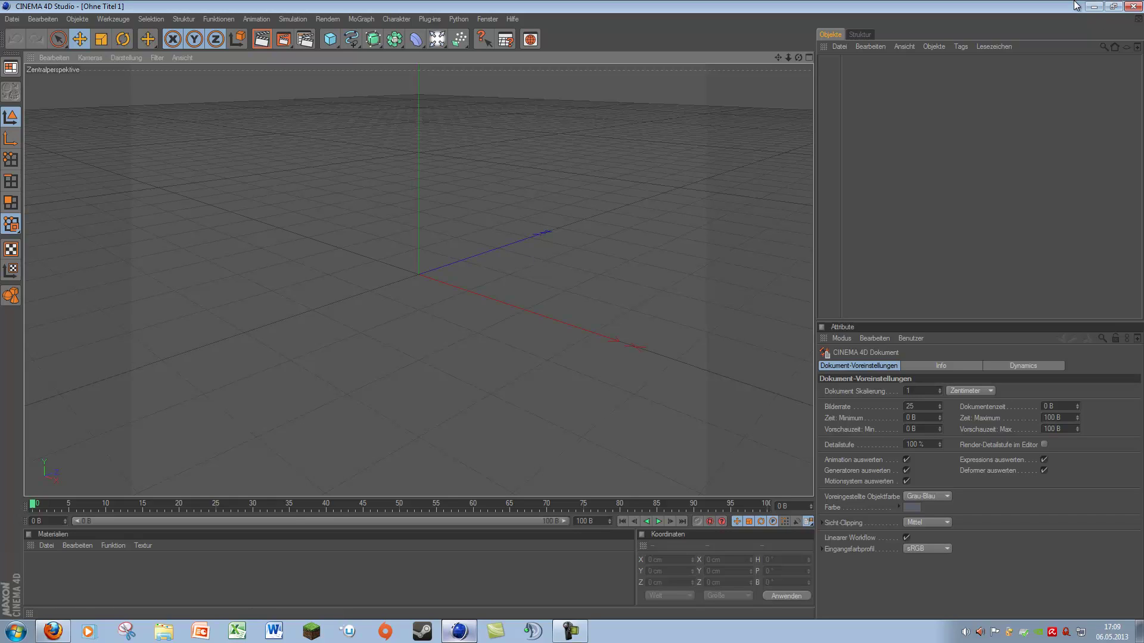
Minimize the empty Cinema 4D scene window to reveal the Windows desktop.
{"action": "left_click", "coordinate": [1094, 6]}
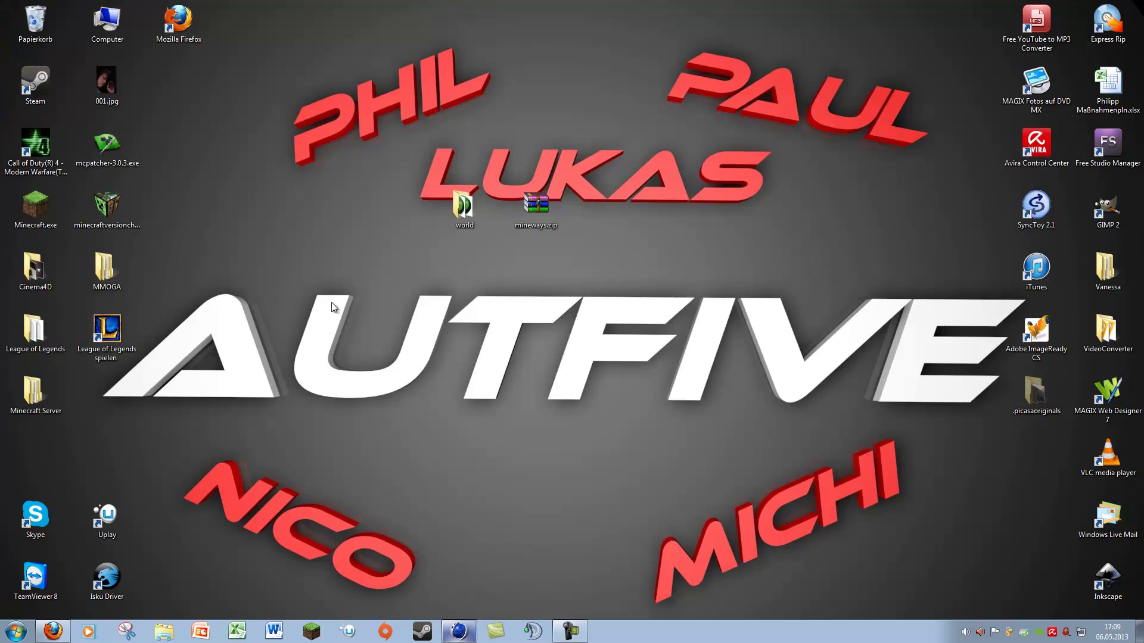
Glance at the Mineways download page in Firefox, then move mineways.zip below the world folder.
{"action": "left_click_drag", "start_coordinate": [366, 158], "coordinate": [641, 287]}
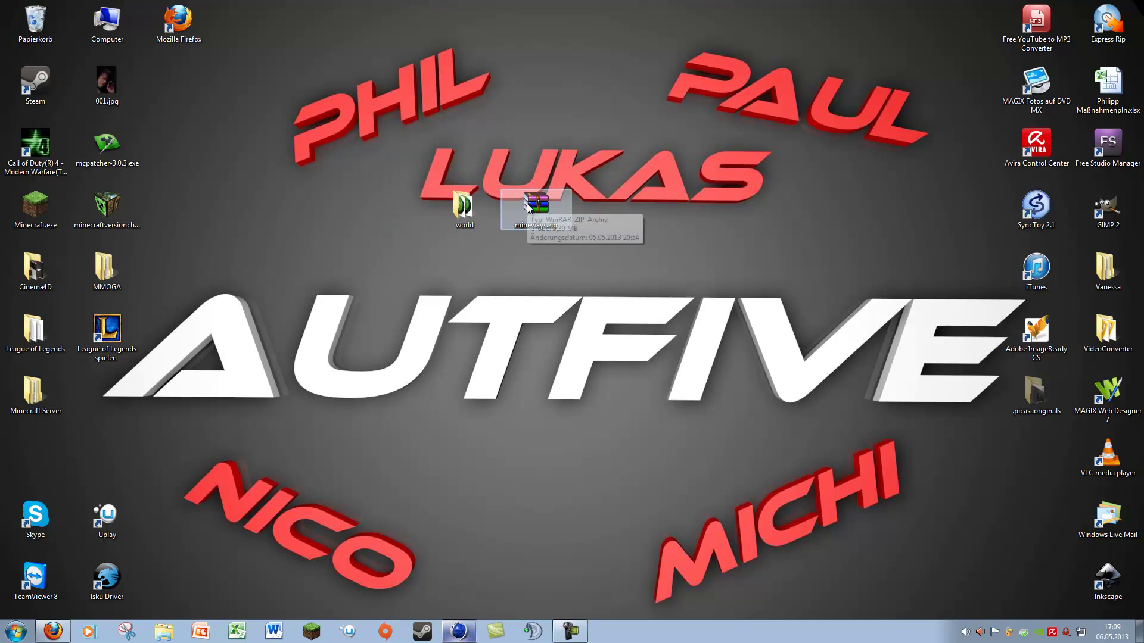
{"action": "left_click", "coordinate": [64, 627]}
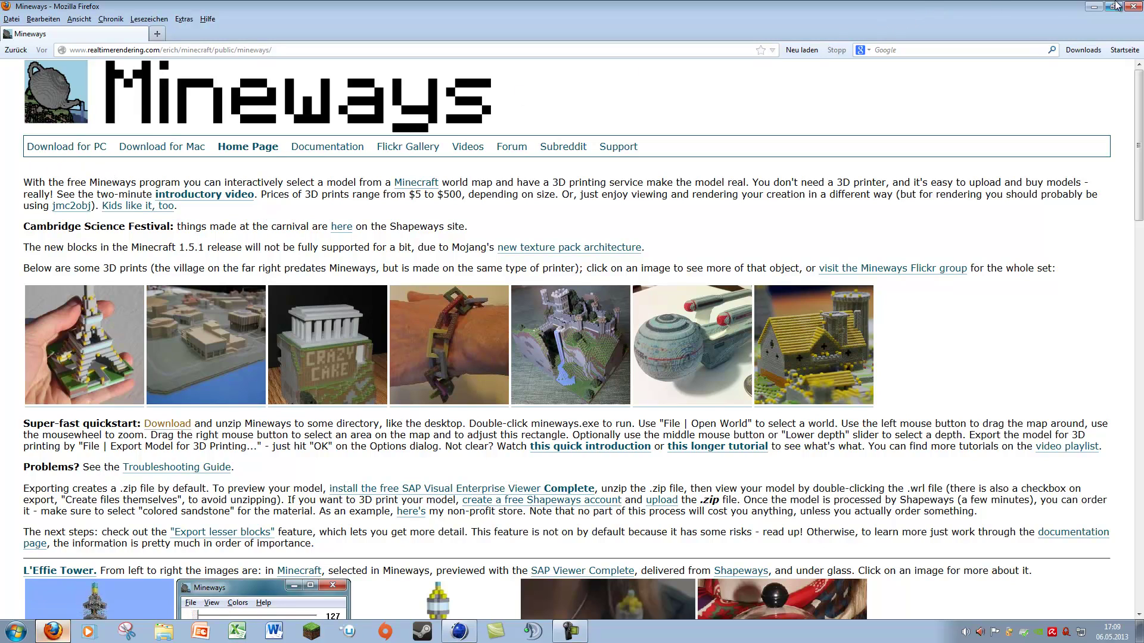
{"action": "left_click", "coordinate": [1094, 7]}
{"action": "mouse_move", "coordinate": [529, 213]}
{"action": "left_mouse_down"}
{"action": "mouse_move", "coordinate": [543, 235]}
{"action": "mouse_move", "coordinate": [464, 265]}
{"action": "left_mouse_up"}
Open mineways.zip in WinRAR, dismiss the licence reminder, and launch Mineways.exe from the archive.
{"action": "double_click", "coordinate": [463, 265]}
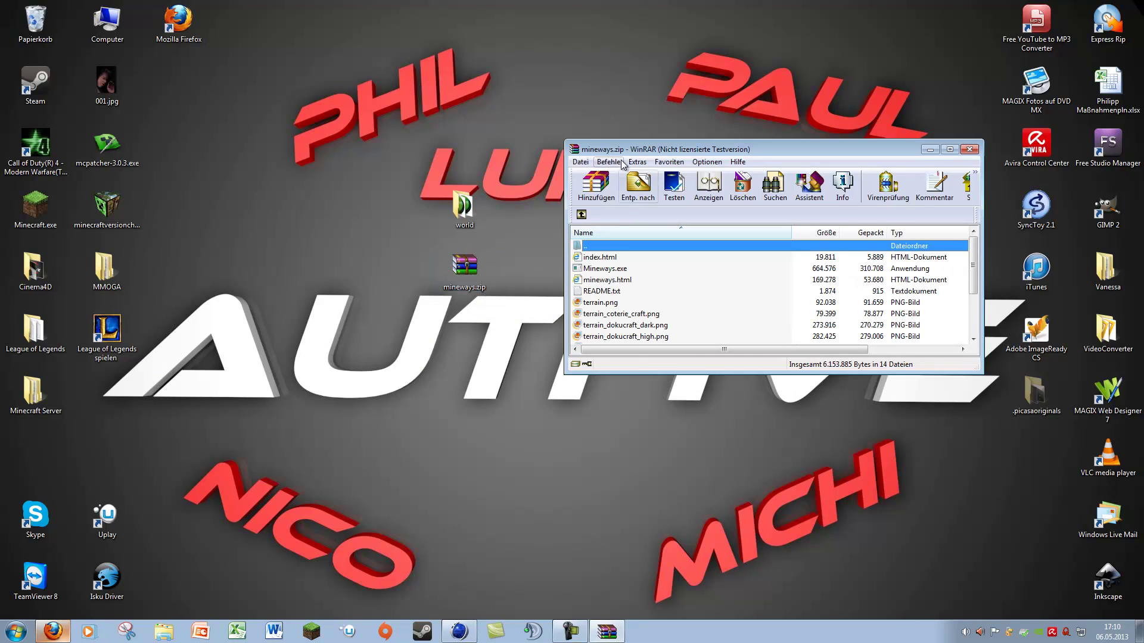
{"action": "left_click_drag", "start_coordinate": [617, 149], "coordinate": [603, 90]}
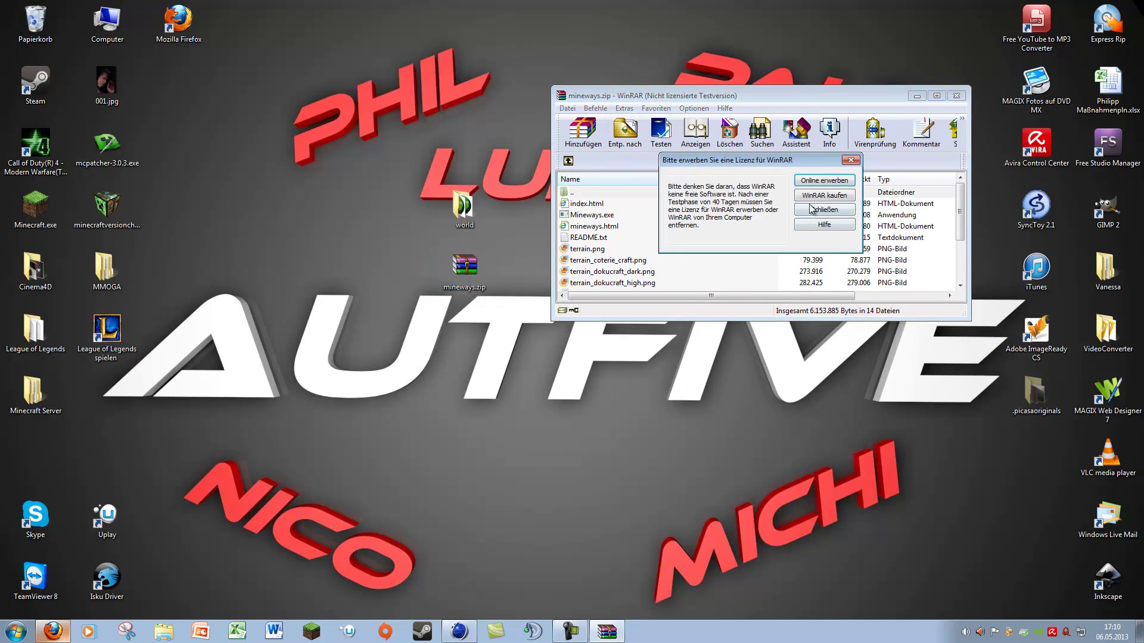
{"action": "left_click", "coordinate": [811, 208]}
{"action": "left_click_drag", "start_coordinate": [775, 320], "coordinate": [775, 406]}
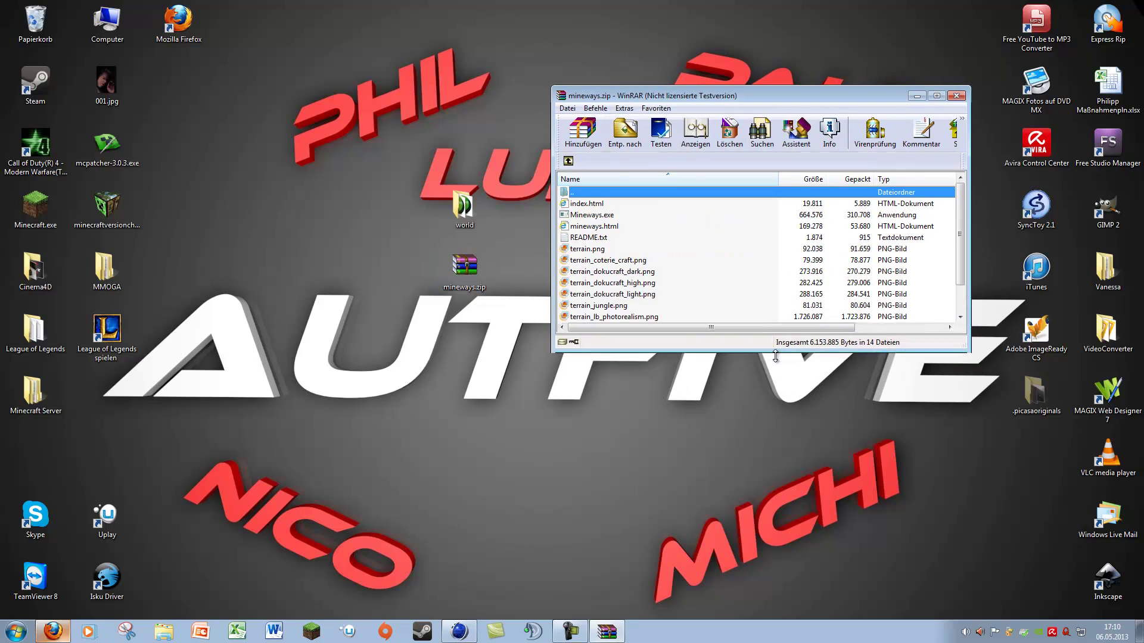
{"action": "double_click", "coordinate": [590, 215]}
{"action": "left_click_drag", "start_coordinate": [224, 56], "coordinate": [309, 105]}
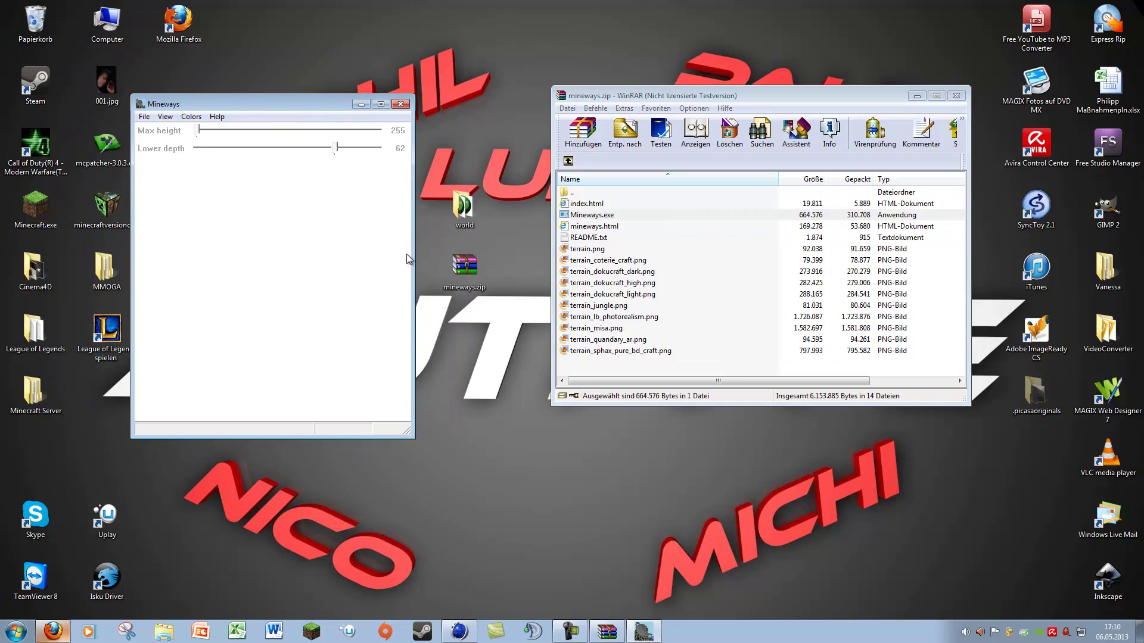
Close WinRAR and position the Mineways window at the centre-right of the screen.
{"action": "left_click_drag", "start_coordinate": [415, 252], "coordinate": [438, 252]}
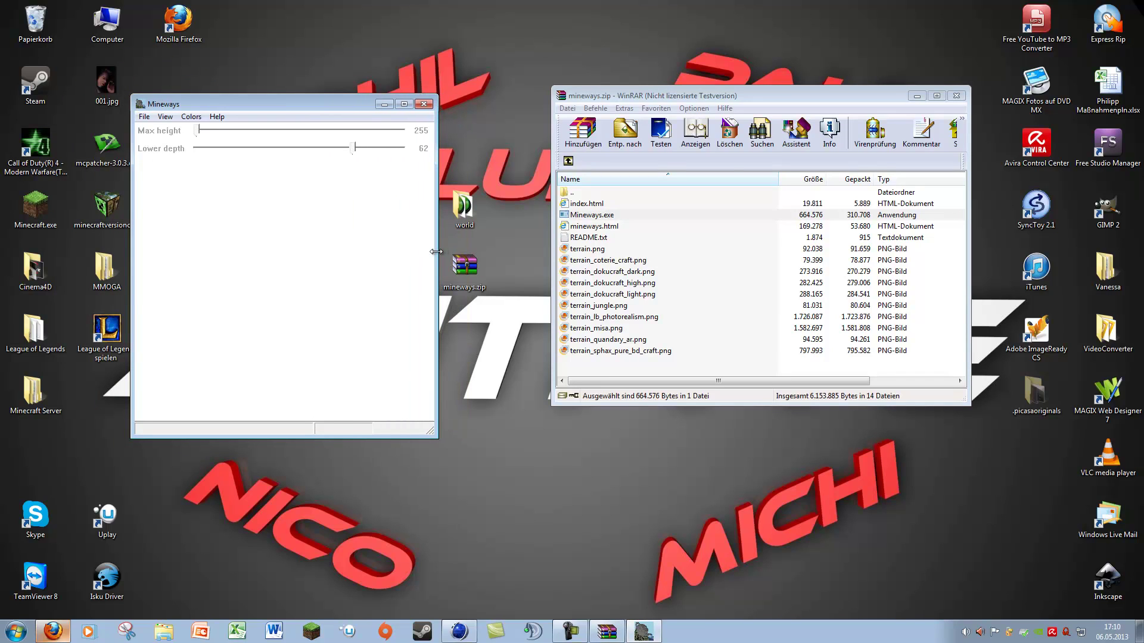
{"action": "left_click", "coordinate": [955, 98]}
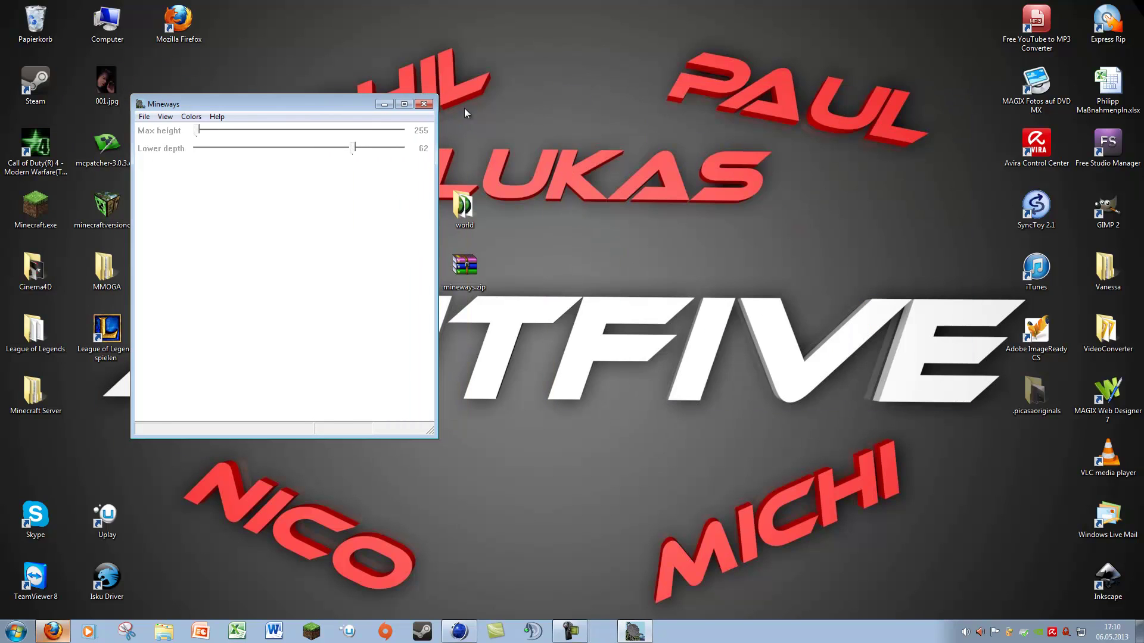
{"action": "mouse_move", "coordinate": [318, 103]}
{"action": "left_mouse_down"}
{"action": "mouse_move", "coordinate": [737, 74]}
{"action": "mouse_move", "coordinate": [738, 85]}
{"action": "left_mouse_up"}
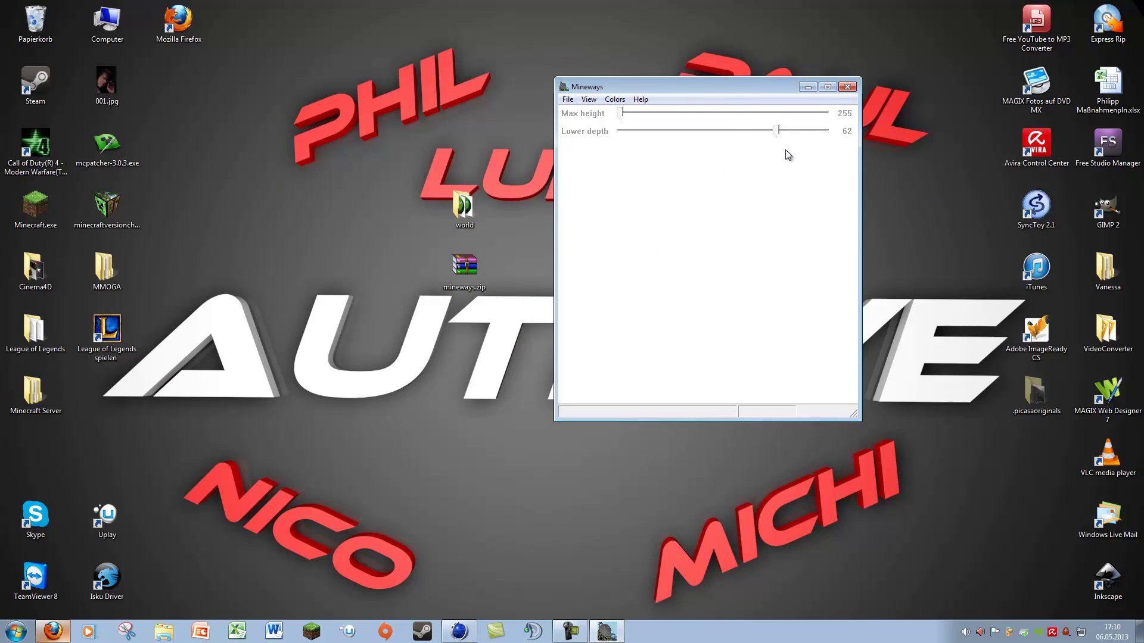
Load the world from Desktop\world\level.dat using File > Open World.
{"action": "left_click", "coordinate": [568, 101]}
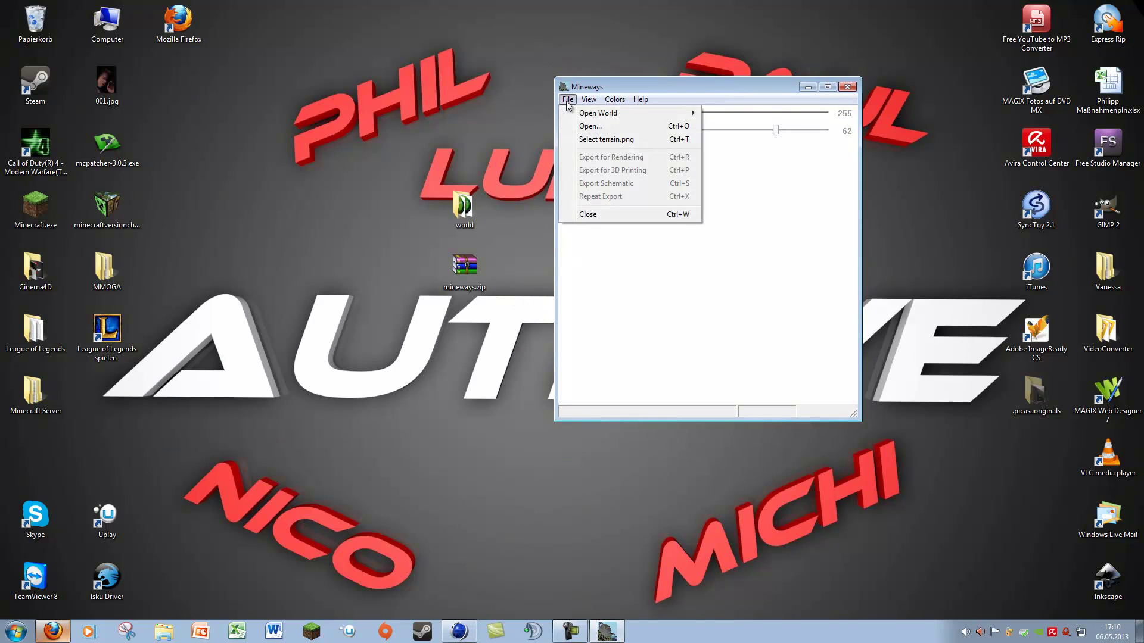
{"action": "left_click", "coordinate": [606, 127]}
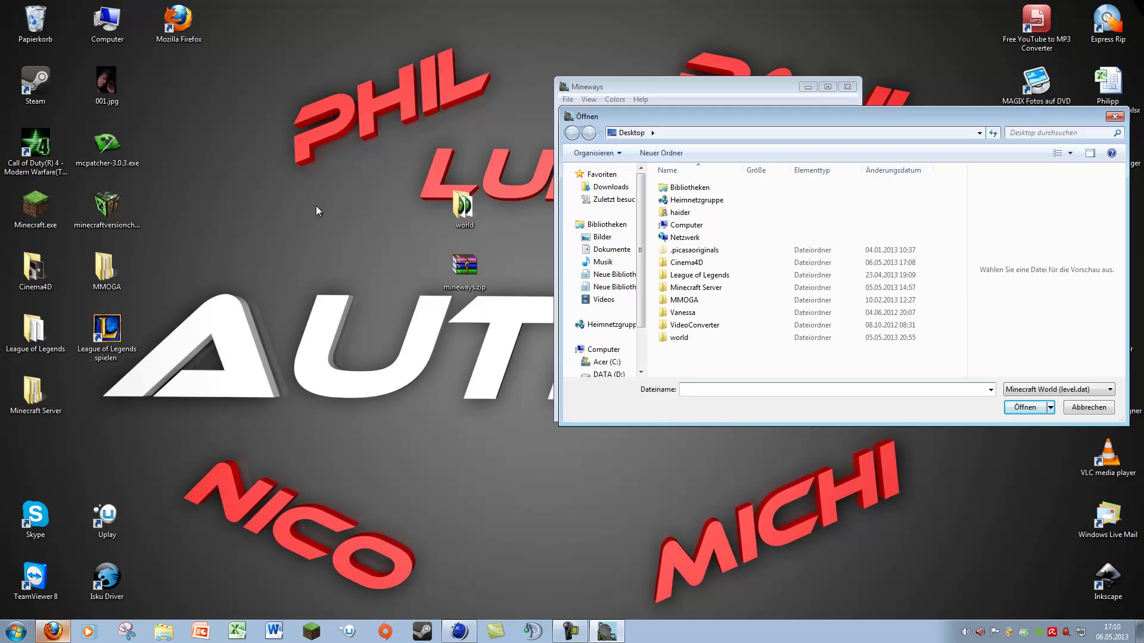
{"action": "double_click", "coordinate": [696, 339]}
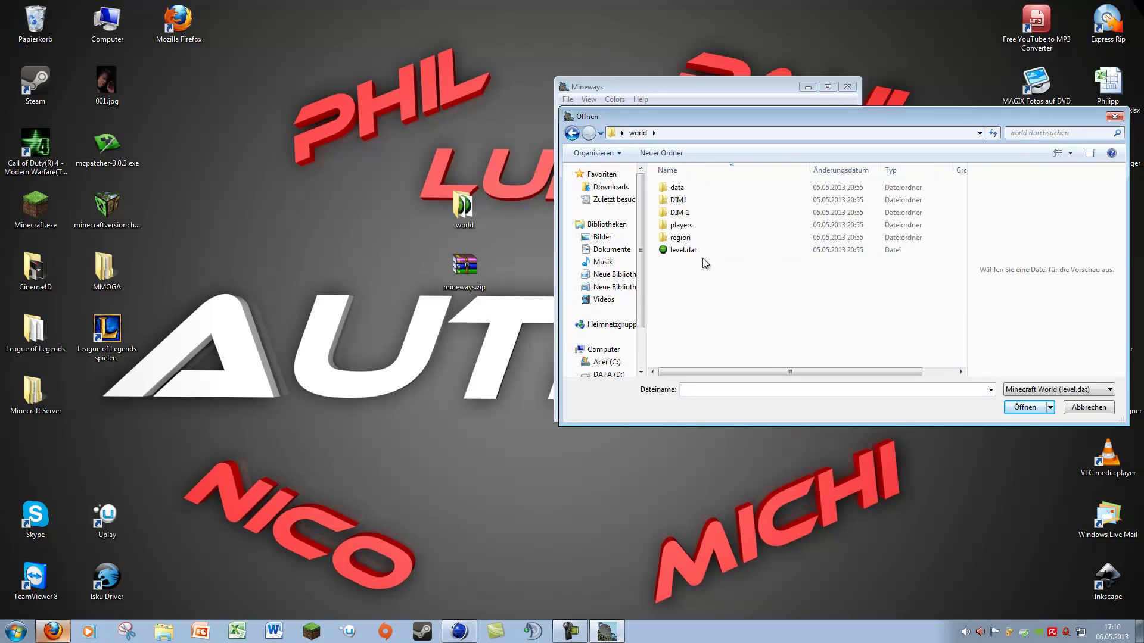
{"action": "left_click", "coordinate": [676, 251]}
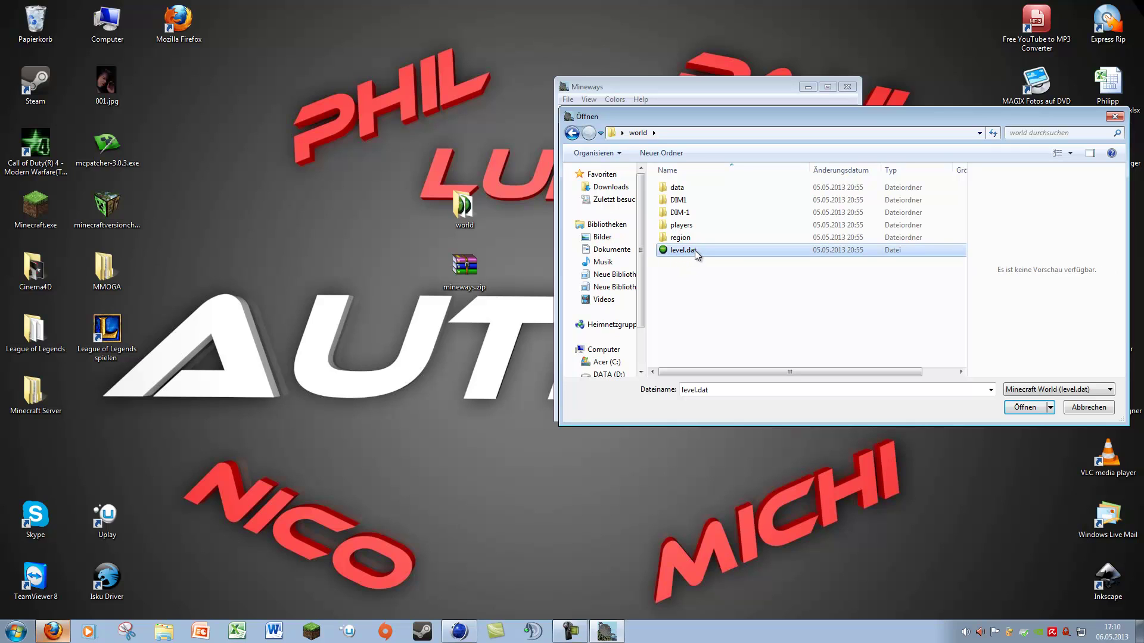
{"action": "double_click", "coordinate": [695, 251]}
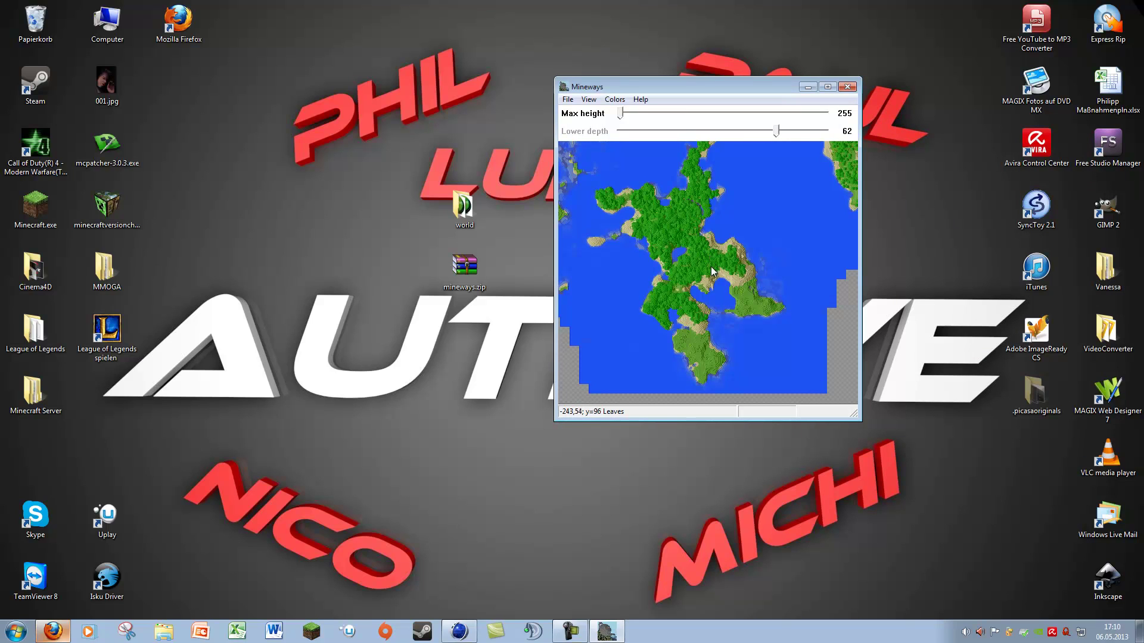
Pan the world map toward the lake region, dismissing the unknown-block warning.
{"action": "scroll", "coordinate": [717, 292], "scroll_direction": "up", "scroll_amount": 2}
{"action": "scroll", "coordinate": [717, 292], "scroll_direction": "down", "scroll_amount": 2}
{"action": "mouse_move", "coordinate": [717, 292]}
{"action": "left_mouse_down"}
{"action": "mouse_move", "coordinate": [771, 232]}
{"action": "mouse_move", "coordinate": [666, 364]}
{"action": "mouse_move", "coordinate": [741, 238]}
{"action": "mouse_move", "coordinate": [662, 333]}
{"action": "mouse_move", "coordinate": [610, 335]}
{"action": "mouse_move", "coordinate": [578, 363]}
{"action": "left_mouse_up"}
{"action": "left_click", "coordinate": [677, 366]}
{"action": "left_click_drag", "start_coordinate": [715, 238], "coordinate": [680, 262]}
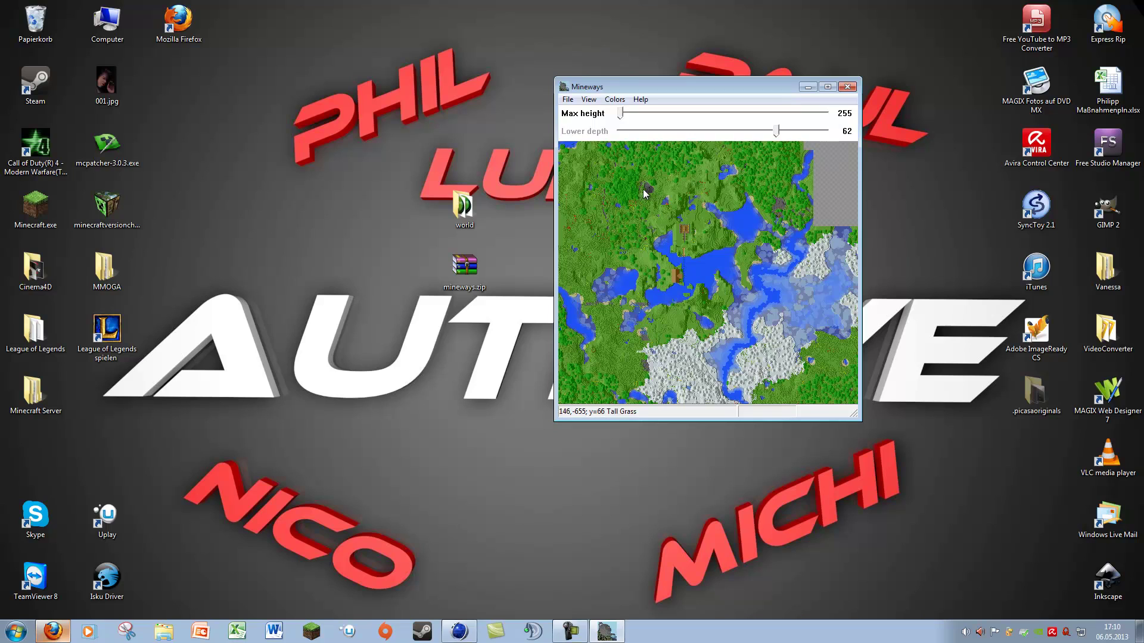
Select a small export rectangle near the map centre, with max height 255 and lower depth 62.
{"action": "left_click_drag", "start_coordinate": [647, 189], "coordinate": [646, 194]}
{"action": "right_click_drag", "start_coordinate": [677, 241], "coordinate": [732, 301]}
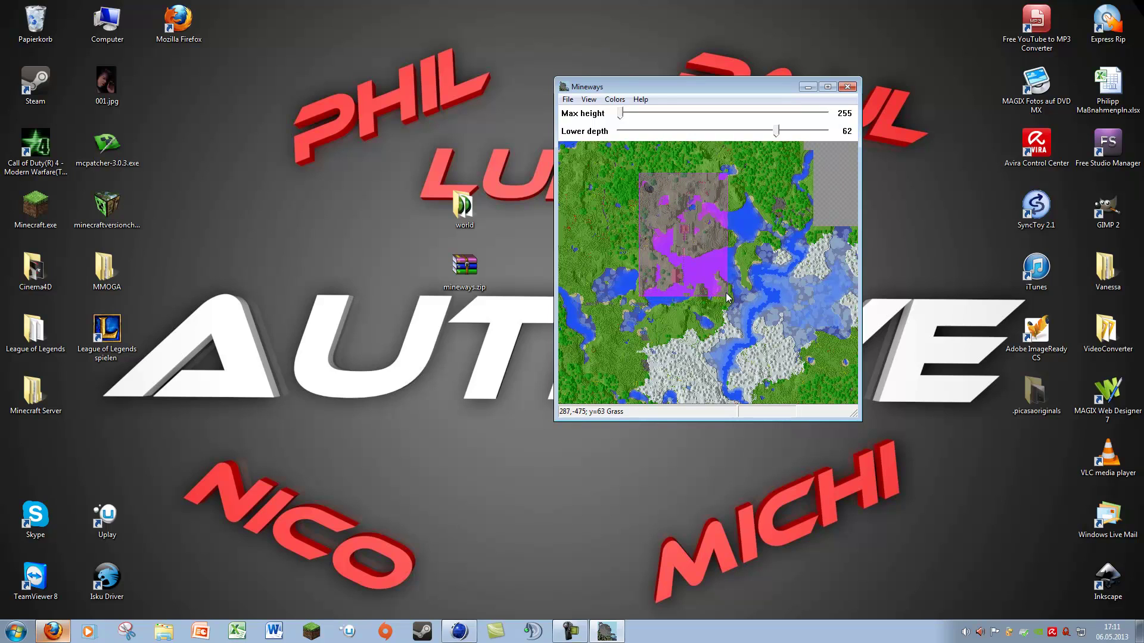
{"action": "right_click_drag", "start_coordinate": [732, 301], "coordinate": [676, 212]}
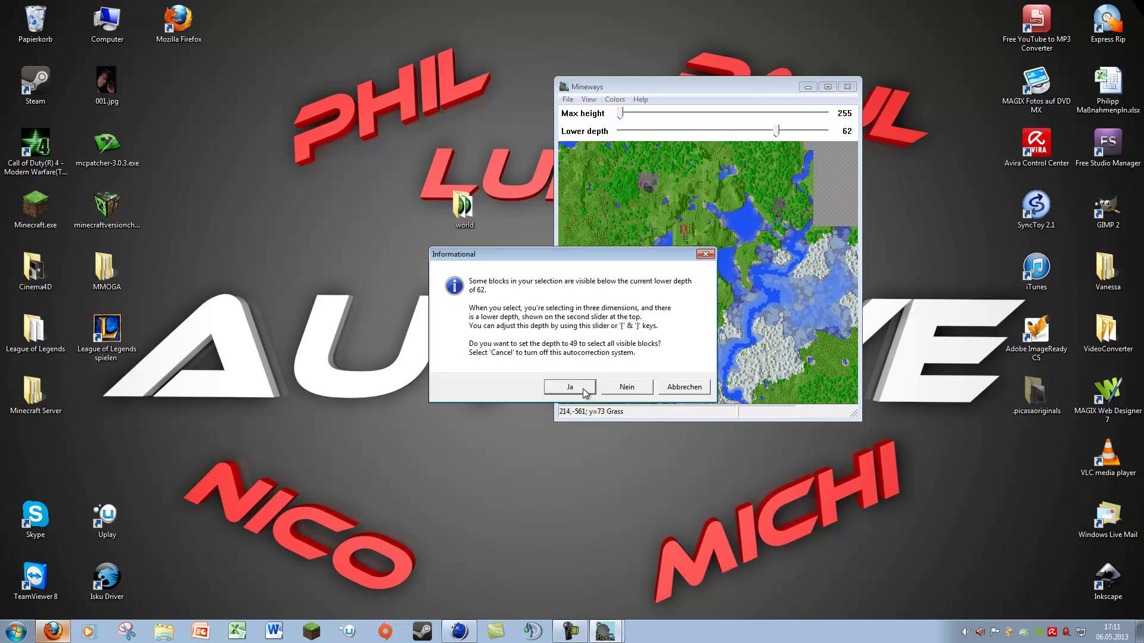
{"action": "left_click", "coordinate": [668, 388]}
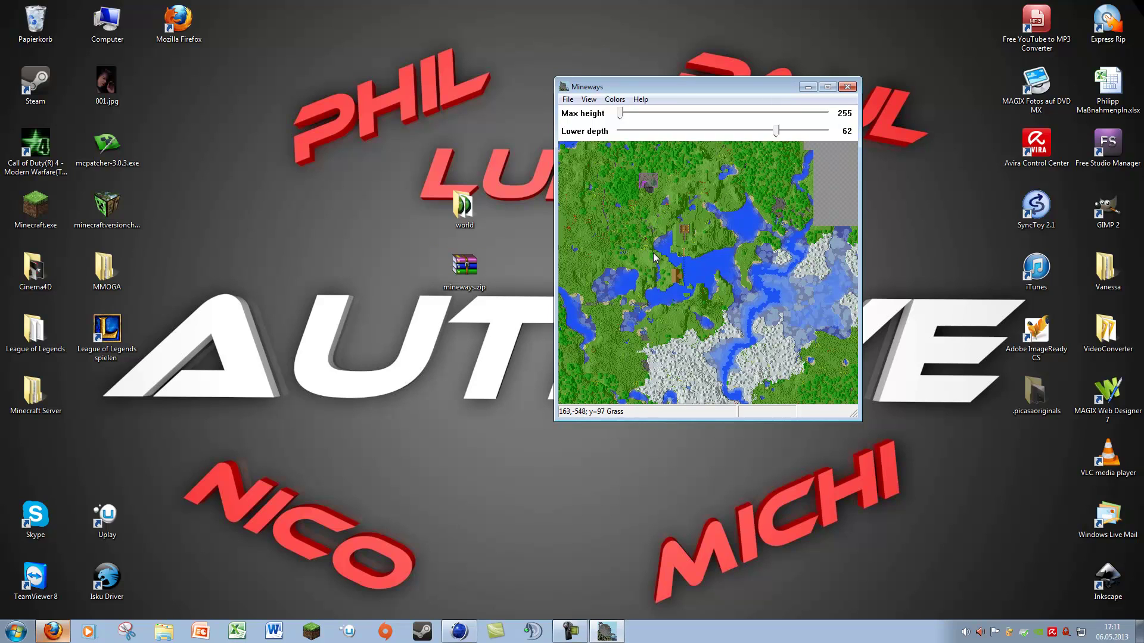
{"action": "right_click_drag", "start_coordinate": [651, 246], "coordinate": [707, 308]}
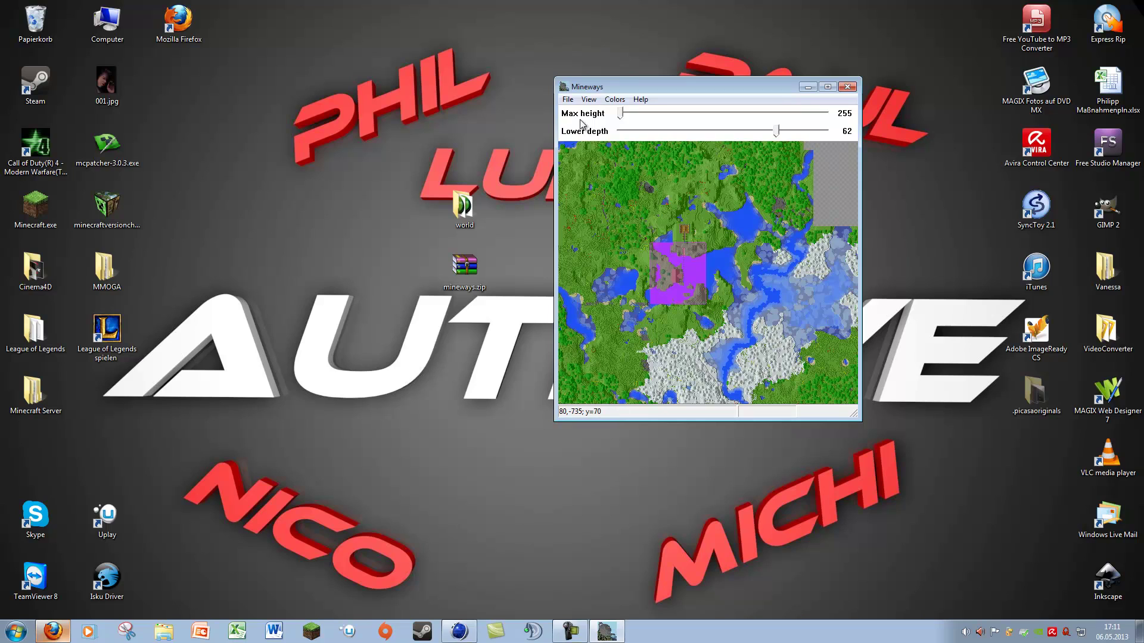
Start Export Model for Rendering and point the save location to the Desktop.
{"action": "left_click", "coordinate": [567, 100]}
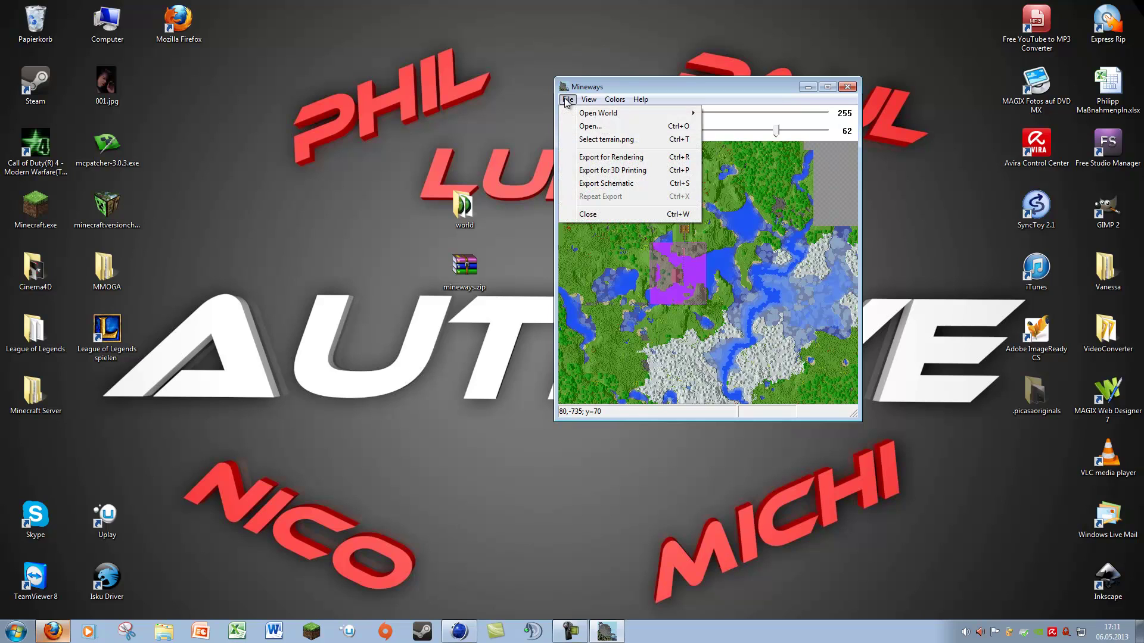
{"action": "left_click", "coordinate": [609, 159]}
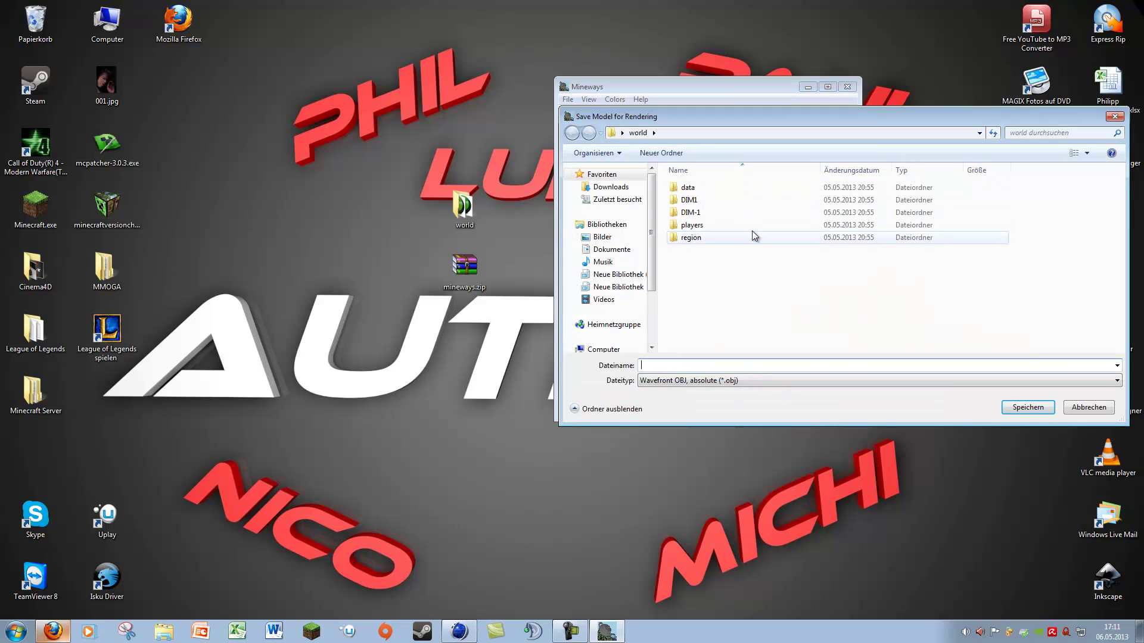
{"action": "left_click", "coordinate": [616, 136]}
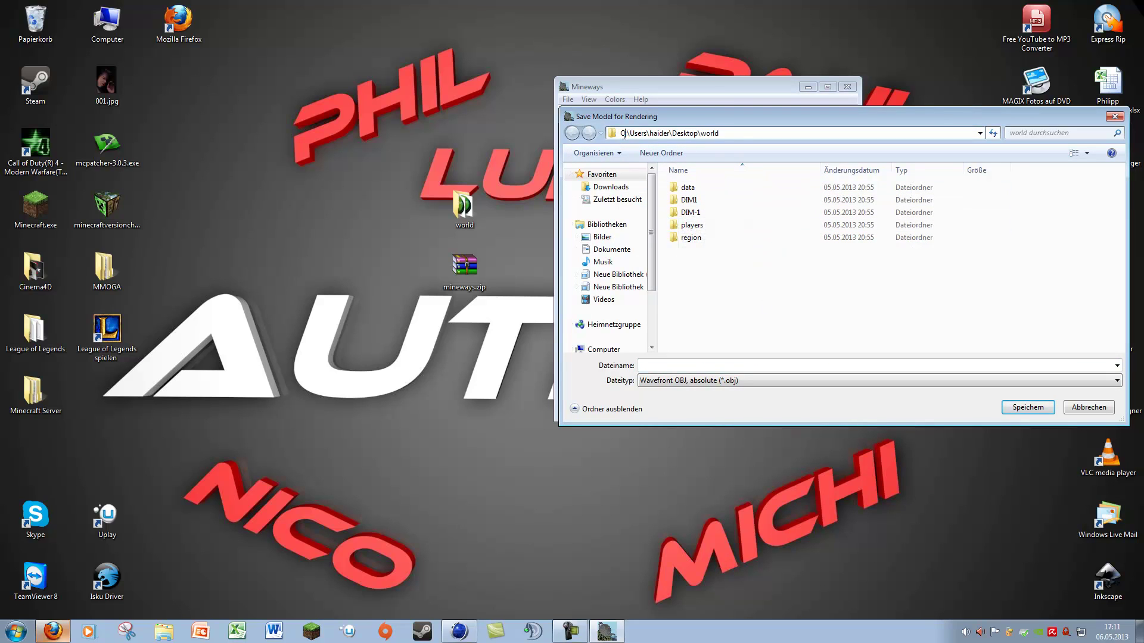
{"action": "key", "text": "ctrl+a"}
{"action": "type", "text": "des"}
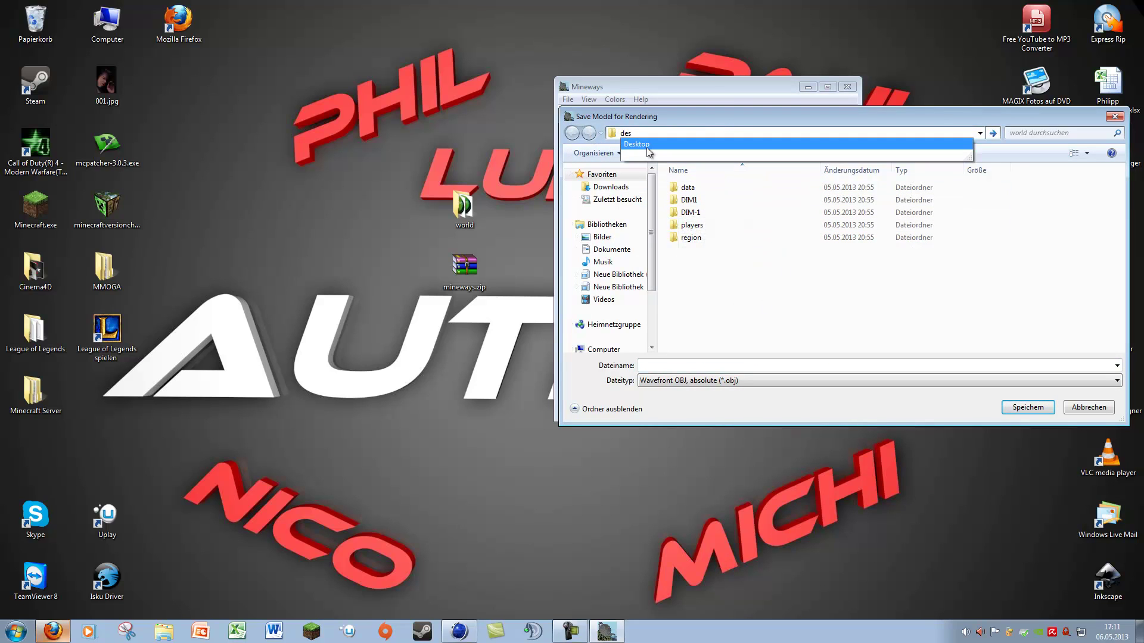
{"action": "left_click", "coordinate": [642, 143]}
{"action": "left_click", "coordinate": [694, 364]}
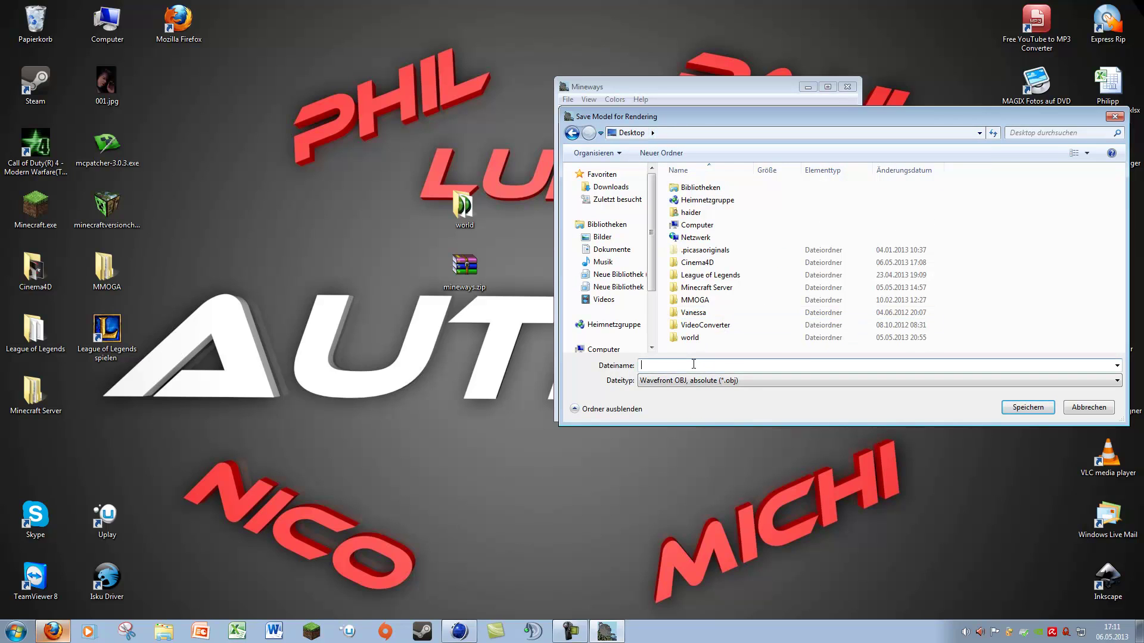
Create an empty Neuer Ordner folder on the Desktop, enter it, and name the export MinecraftC4D.
{"action": "right_click", "coordinate": [684, 346]}
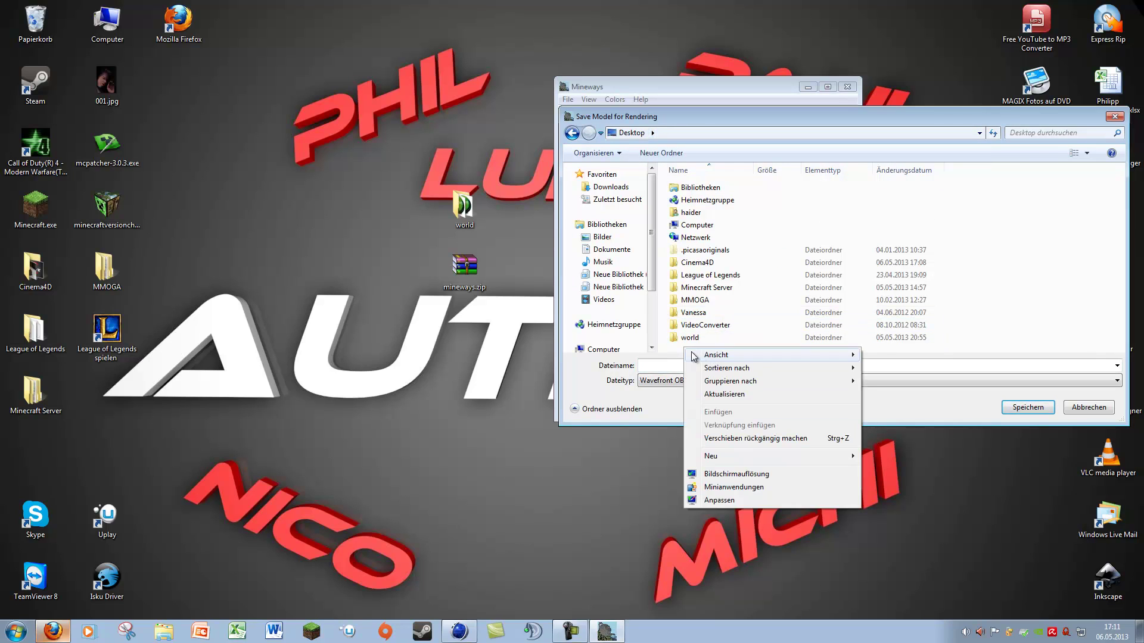
{"action": "mouse_move", "coordinate": [725, 455]}
{"action": "left_click", "coordinate": [896, 457]}
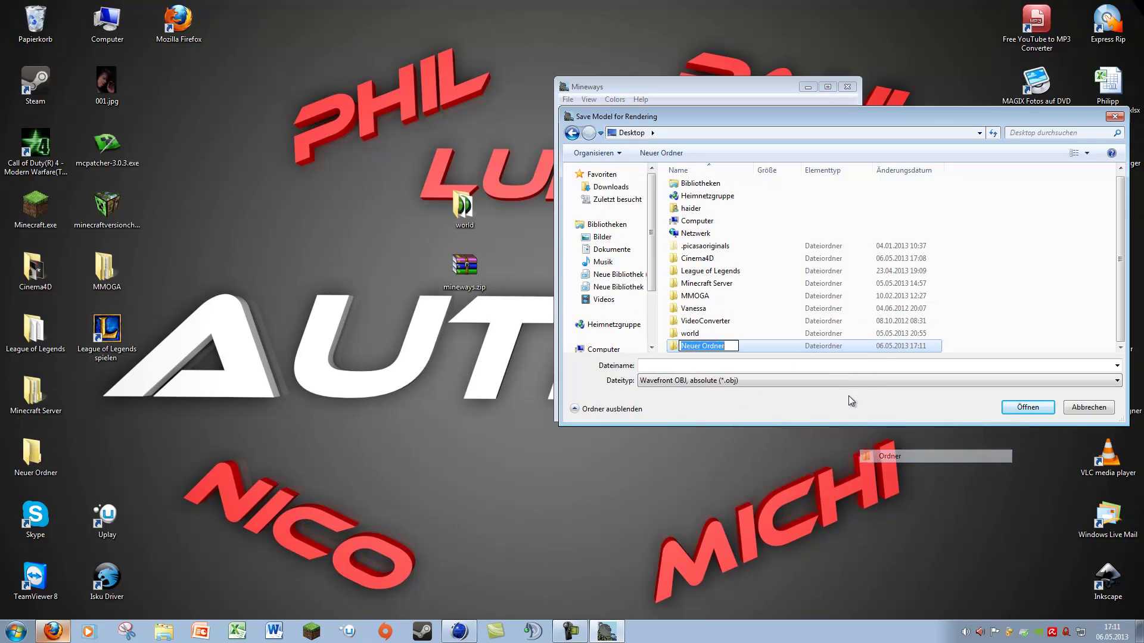
{"action": "type", "text": "Cinem"}
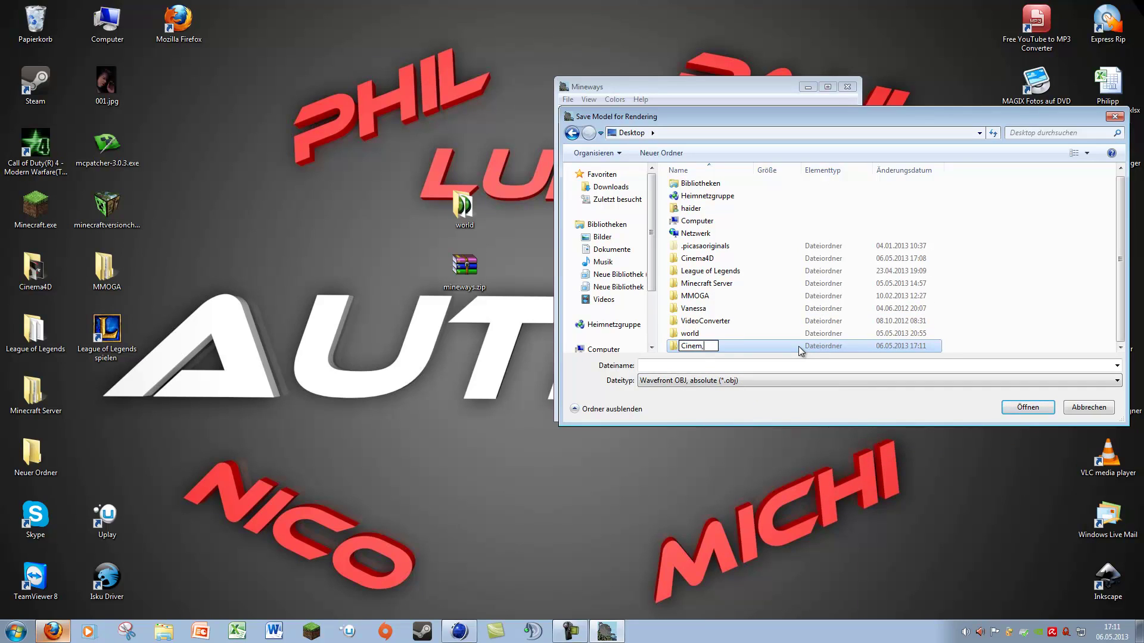
{"action": "type", "text": "a4"}
{"action": "type", "text": "D"}
{"action": "key", "text": "Return"}
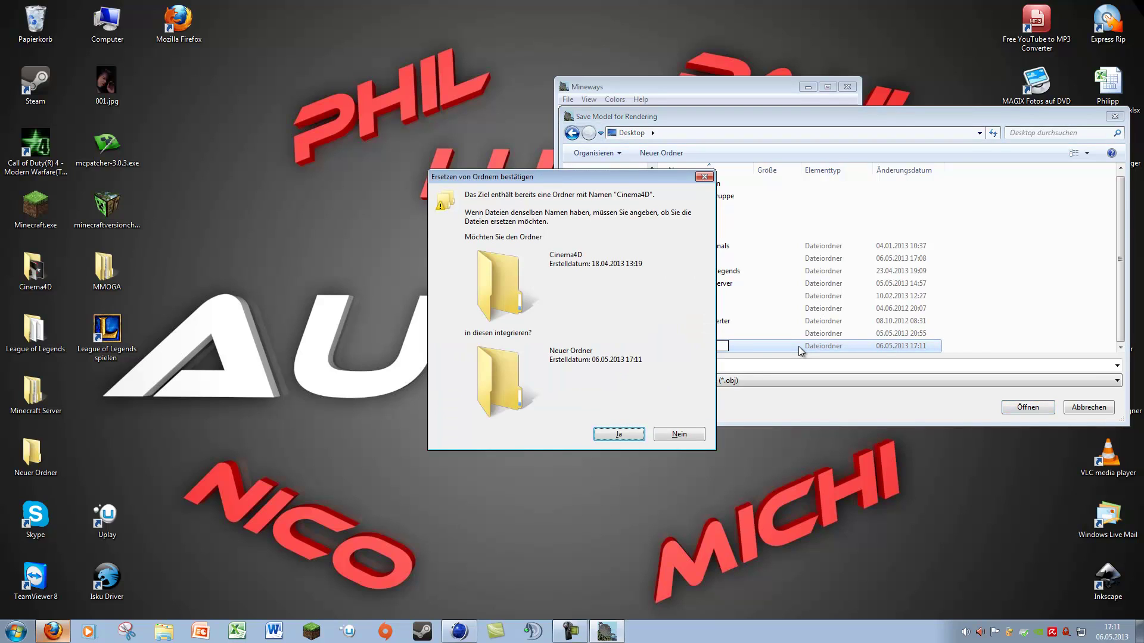
{"action": "left_click", "coordinate": [678, 434]}
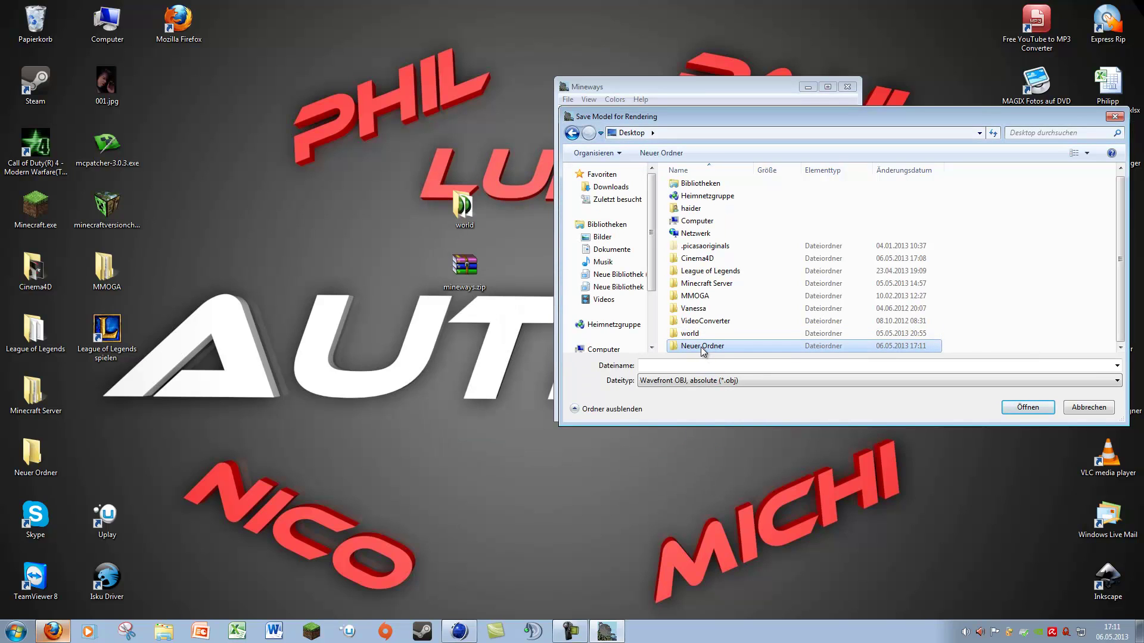
{"action": "key", "text": "Delete"}
{"action": "left_click", "coordinate": [684, 362]}
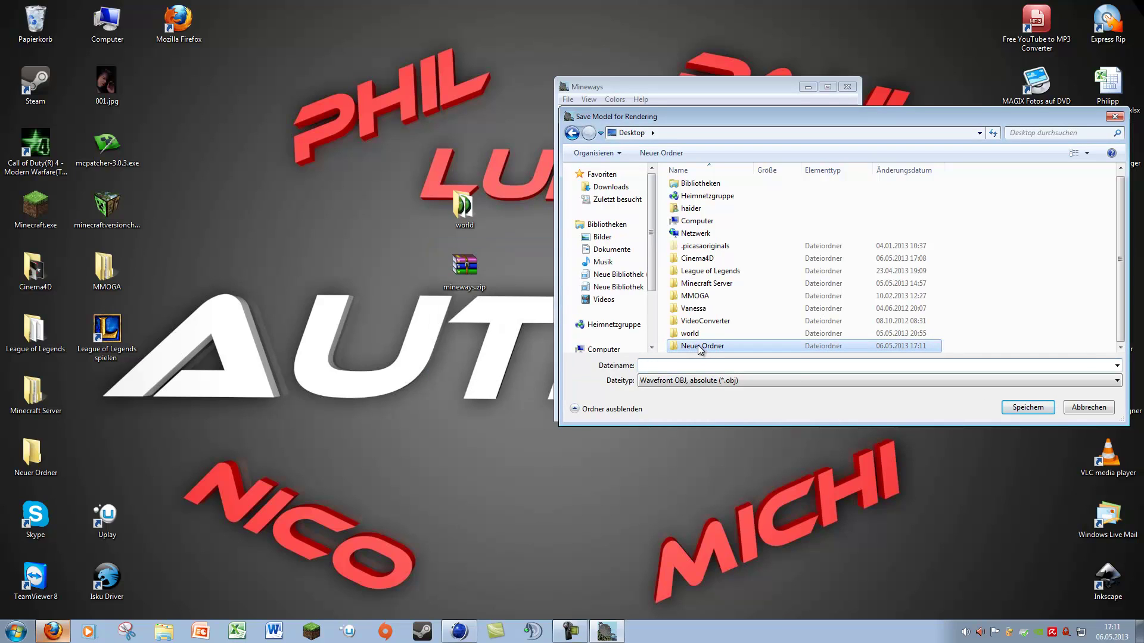
{"action": "double_click", "coordinate": [700, 347]}
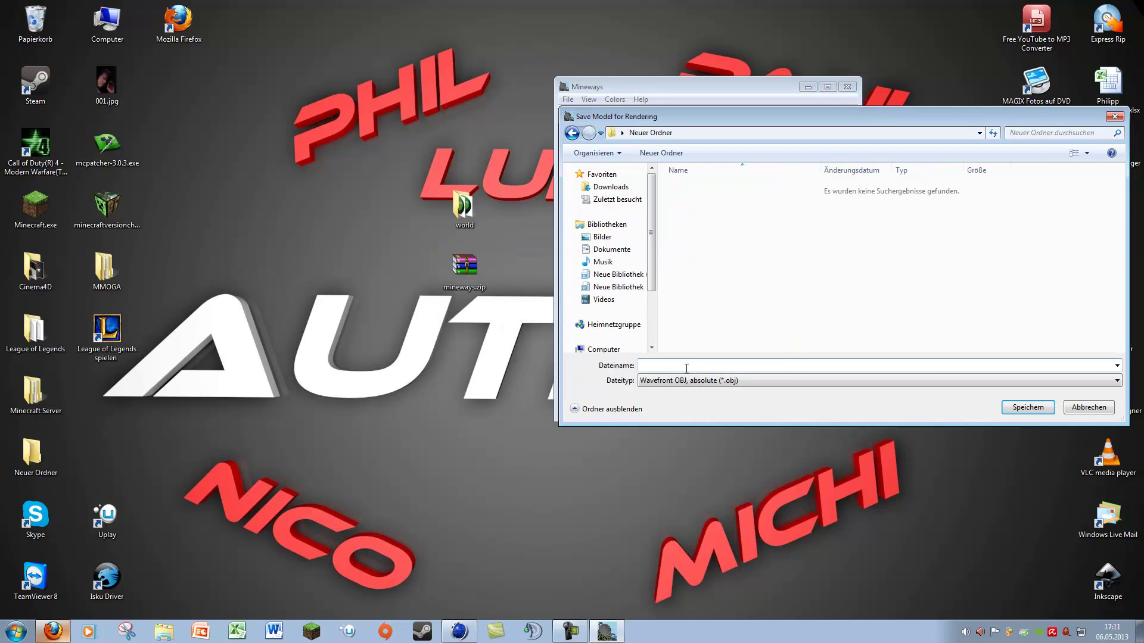
{"action": "type", "text": "M"}
{"action": "type", "text": "4D"}
Save the OBJ and accept the Model Export Dialog with full colour texture patterns.
{"action": "left_click", "coordinate": [1026, 410]}
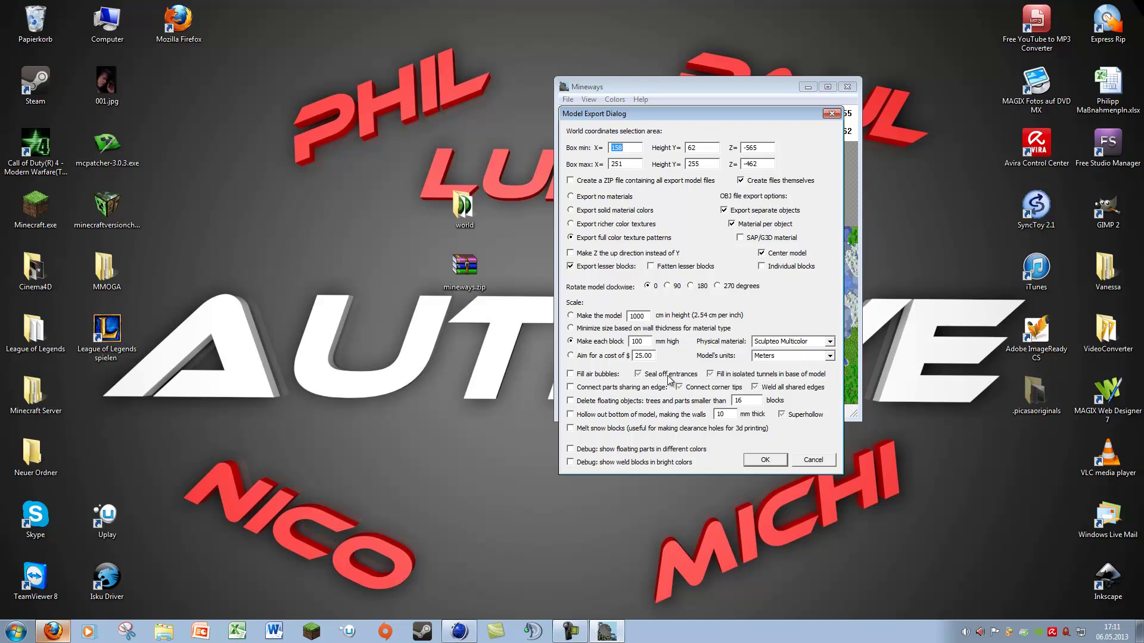
{"action": "left_click", "coordinate": [768, 460]}
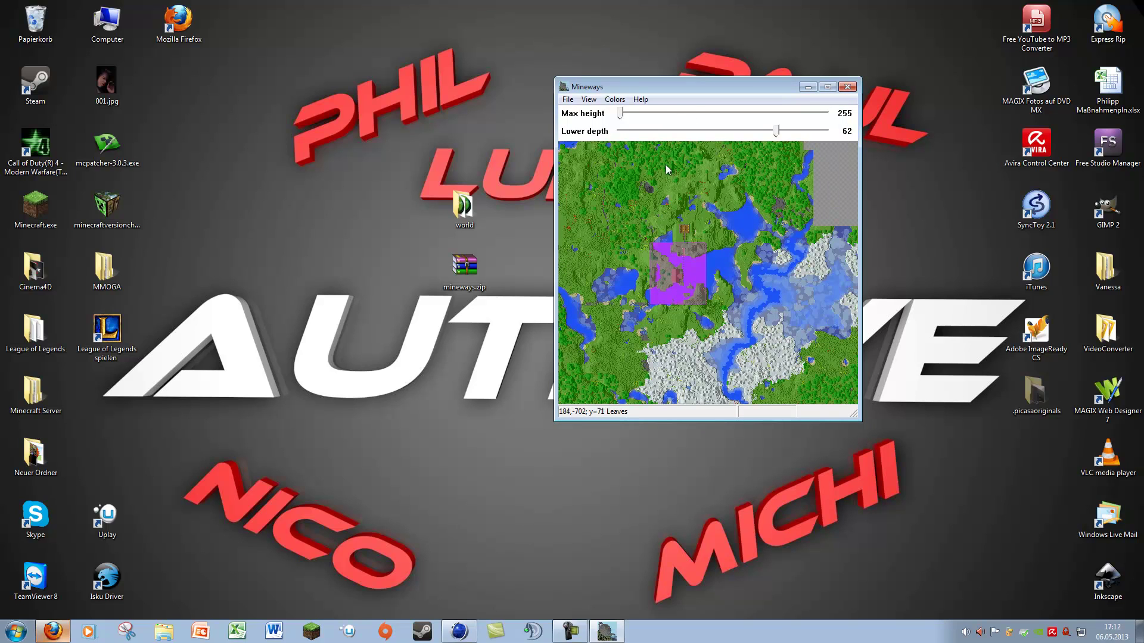
Close Mineways, move Neuer Ordner to the desktop centre, and open it to view the exported files.
{"action": "left_click", "coordinate": [846, 87]}
{"action": "left_click_drag", "start_coordinate": [395, 195], "coordinate": [176, 86]}
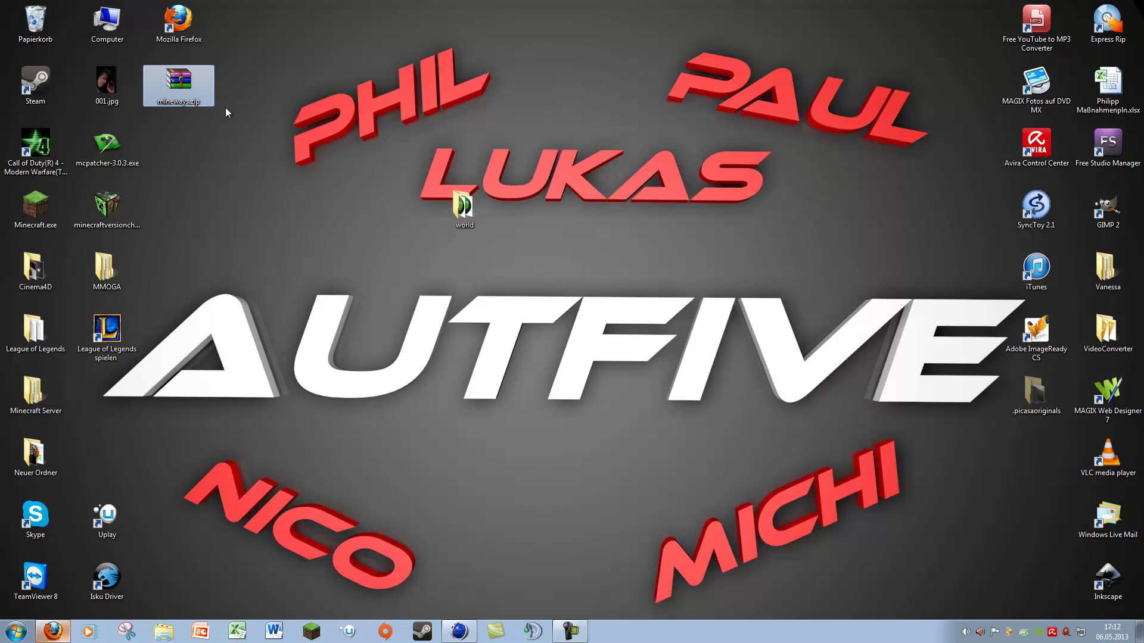
{"action": "left_click_drag", "start_coordinate": [466, 211], "coordinate": [179, 148]}
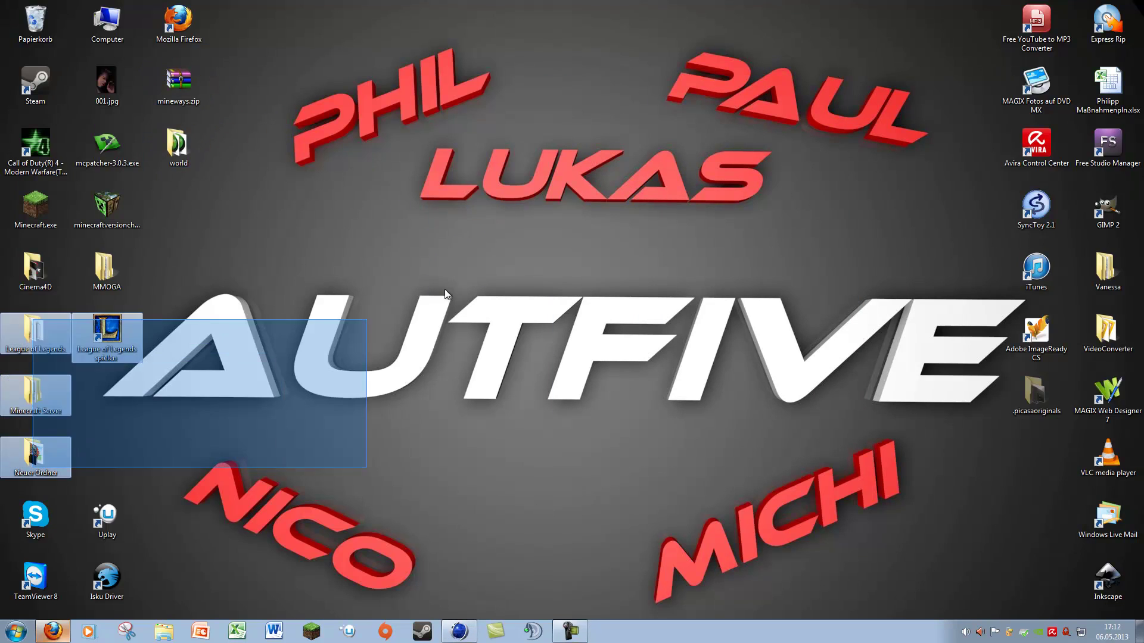
{"action": "mouse_move", "coordinate": [36, 456]}
{"action": "left_mouse_down"}
{"action": "mouse_move", "coordinate": [454, 253]}
{"action": "mouse_move", "coordinate": [458, 206]}
{"action": "left_mouse_up"}
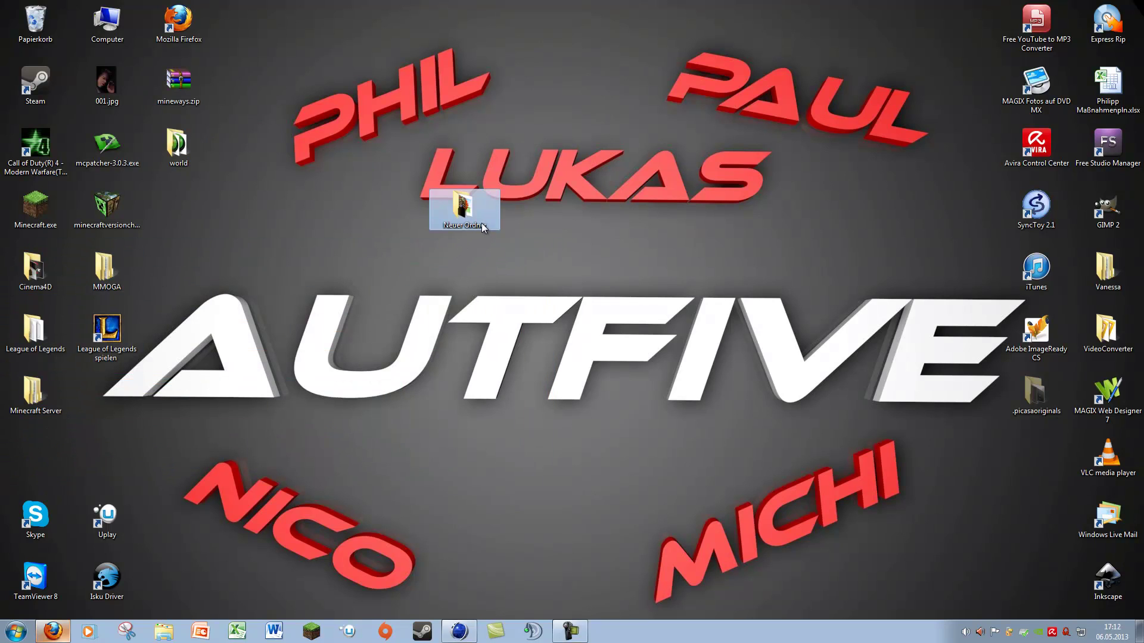
{"action": "double_click", "coordinate": [480, 221]}
{"action": "mouse_move", "coordinate": [603, 336]}
{"action": "left_mouse_down"}
{"action": "mouse_move", "coordinate": [656, 269]}
{"action": "mouse_move", "coordinate": [903, 257]}
{"action": "left_mouse_up"}
{"action": "left_click", "coordinate": [753, 286]}
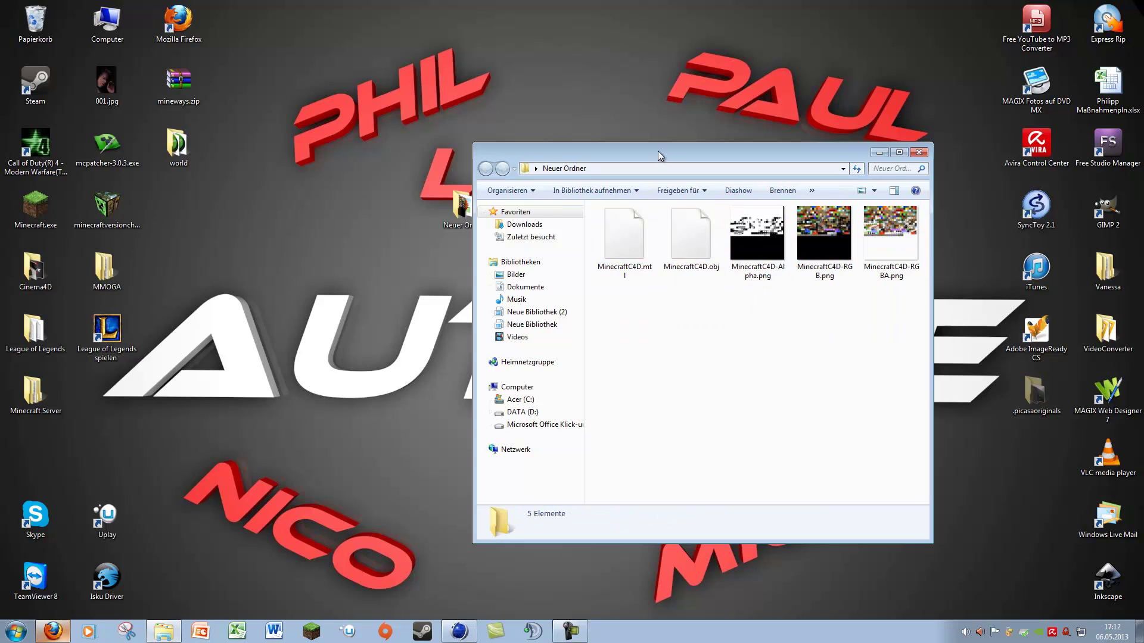
Restore Cinema 4D and place its window beside the Neuer Ordner folder window.
{"action": "left_click_drag", "start_coordinate": [658, 151], "coordinate": [217, 154]}
{"action": "left_click", "coordinate": [459, 631]}
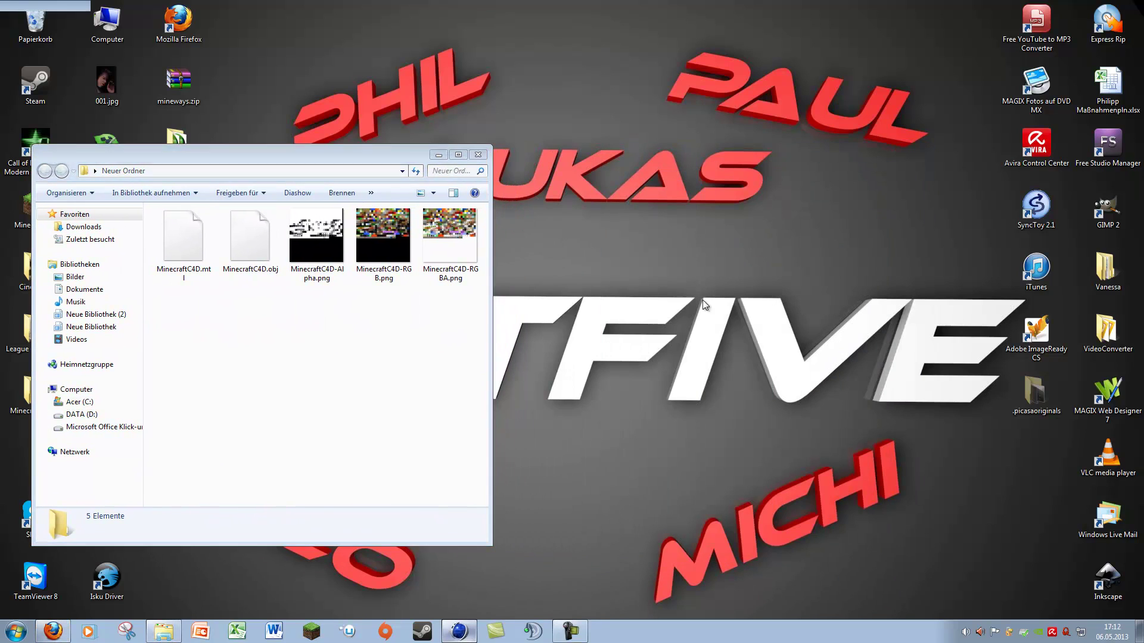
{"action": "left_click", "coordinate": [1113, 6]}
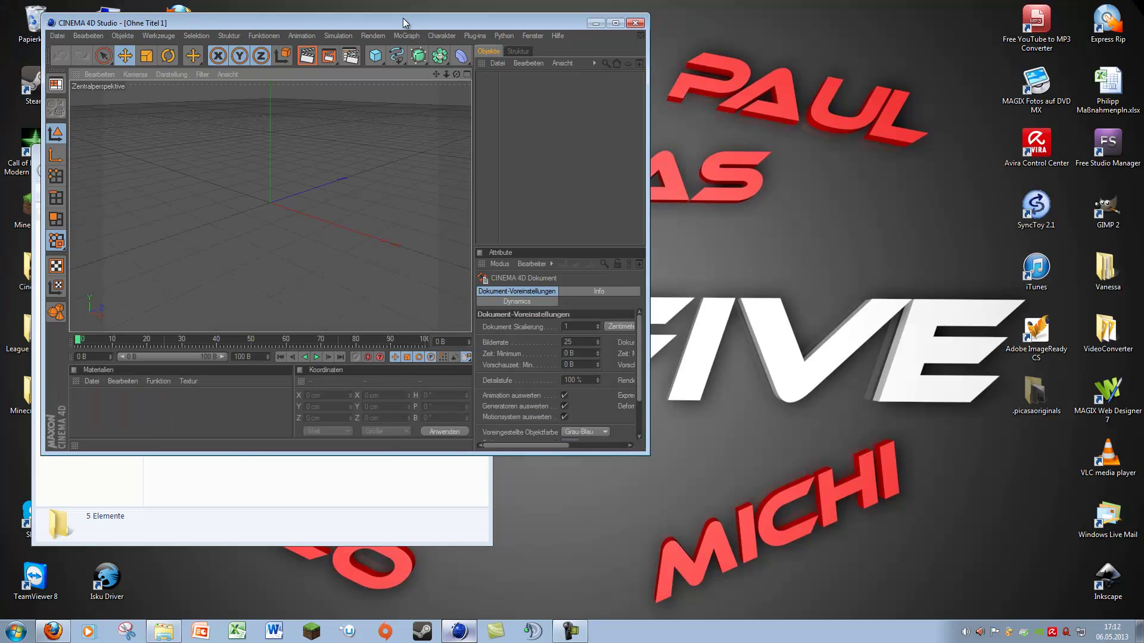
{"action": "left_click_drag", "start_coordinate": [406, 23], "coordinate": [874, 90]}
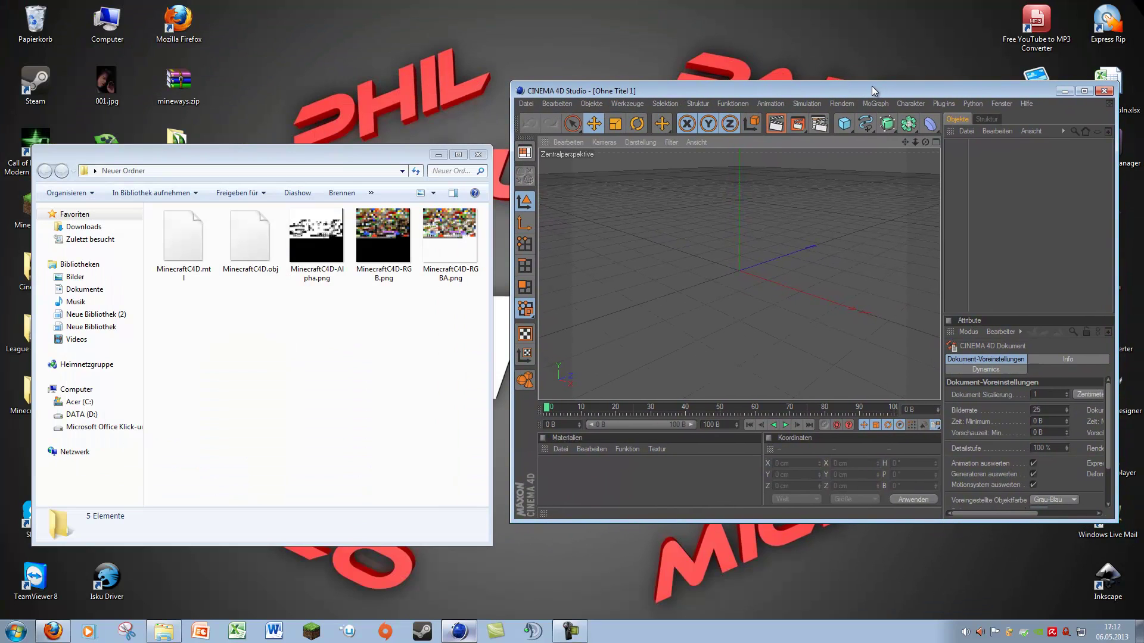
Drag MinecraftC4D.obj from the folder into the Cinema 4D viewport.
{"action": "left_click", "coordinate": [327, 333]}
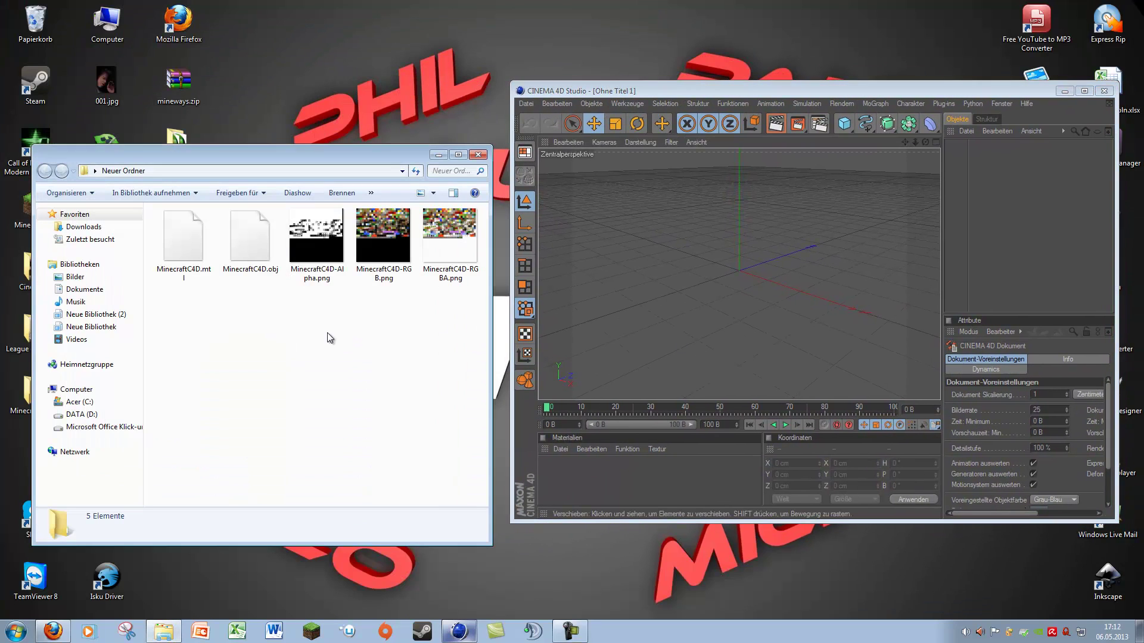
{"action": "left_click", "coordinate": [245, 249]}
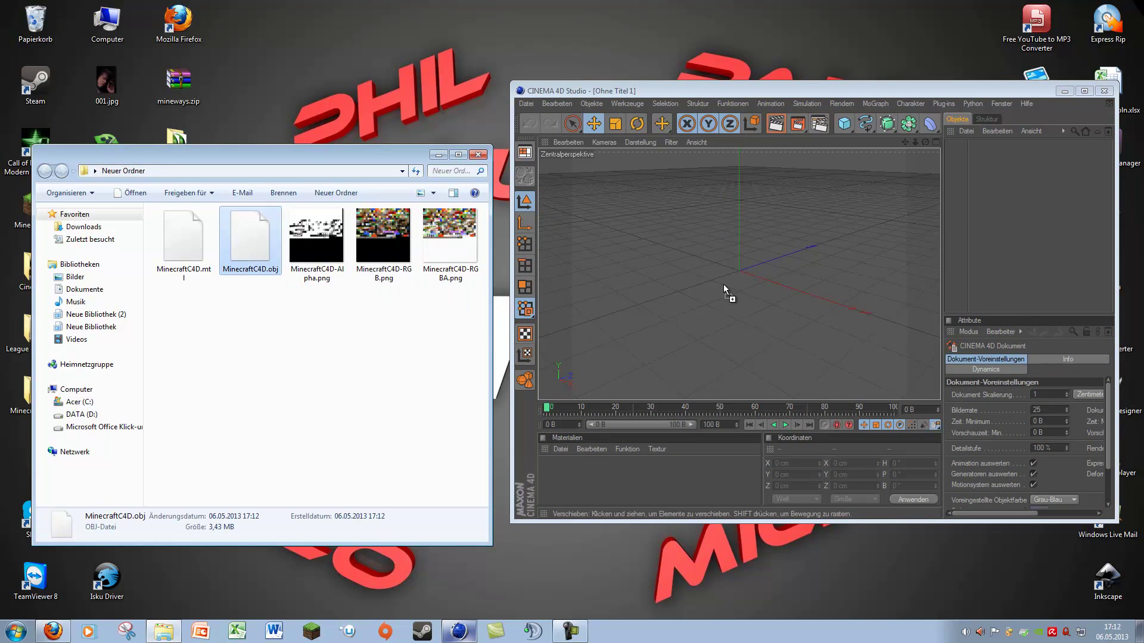
{"action": "left_click_drag", "start_coordinate": [238, 237], "coordinate": [723, 285]}
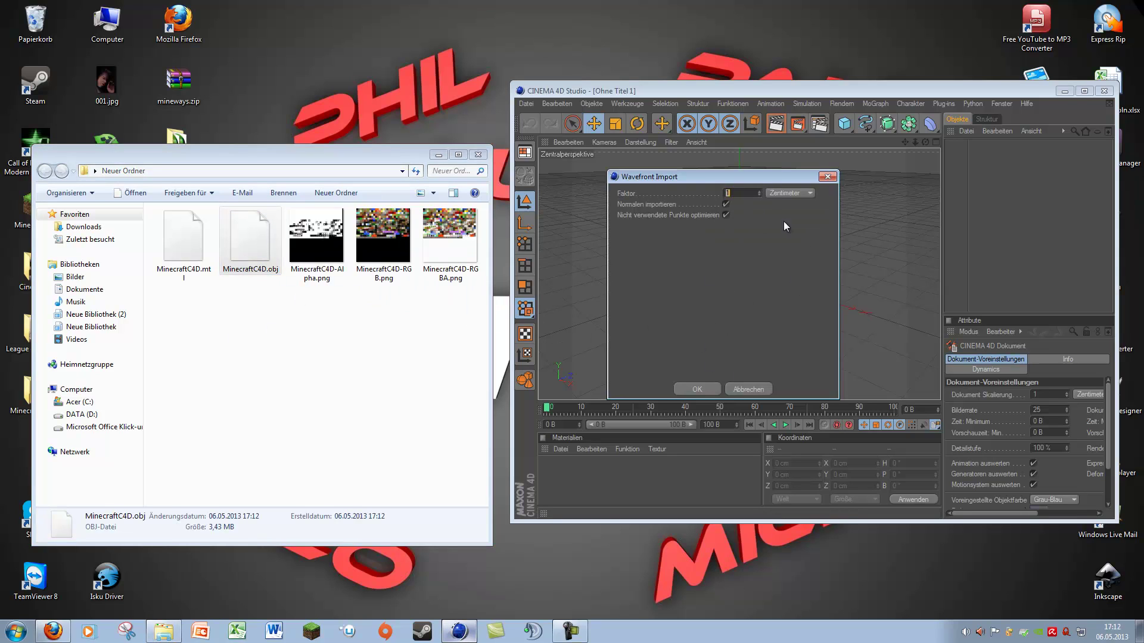
Import MinecraftC4D.obj with default settings, then trial-scale the Stone object and undo it.
{"action": "left_click", "coordinate": [685, 384]}
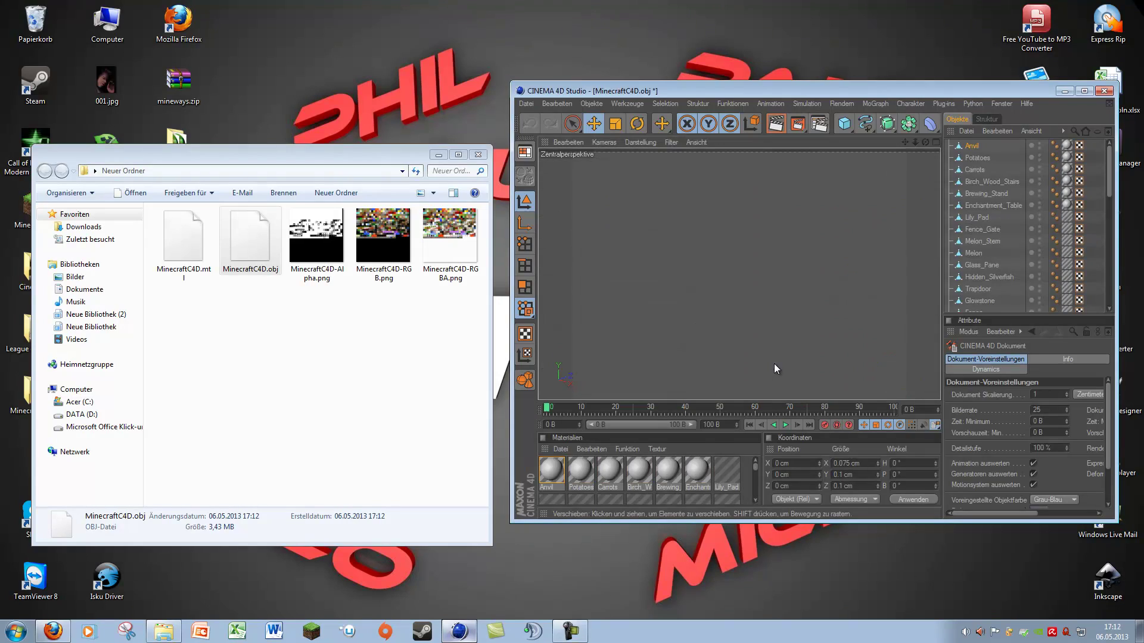
{"action": "left_click", "coordinate": [888, 283]}
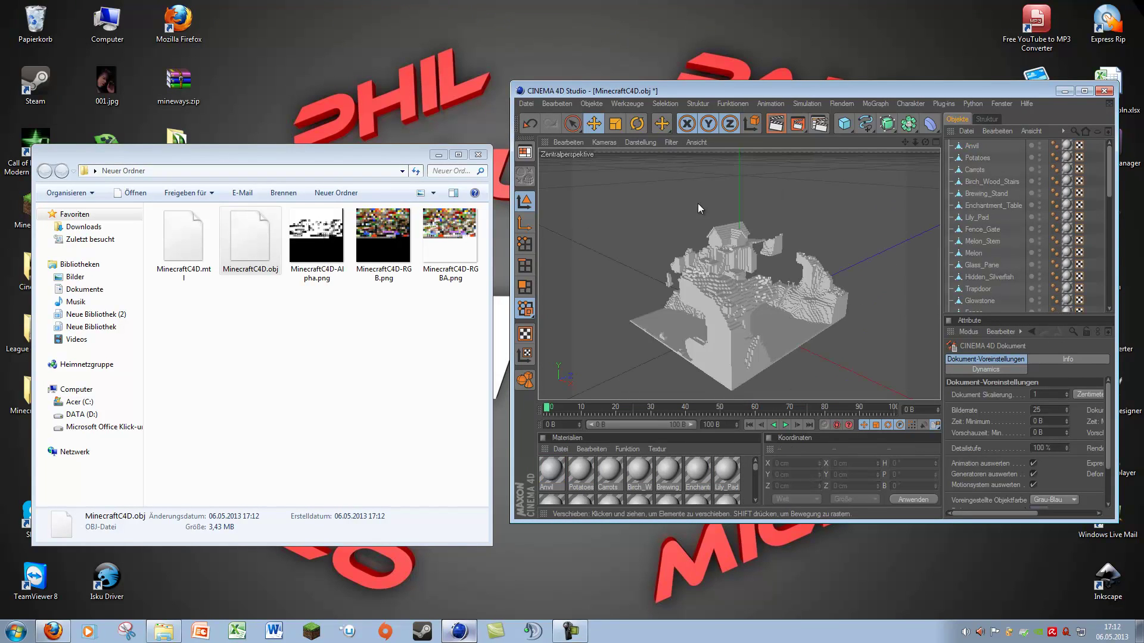
{"action": "scroll", "coordinate": [830, 274], "scroll_direction": "down", "scroll_amount": 5}
{"action": "scroll", "coordinate": [830, 274], "scroll_direction": "down", "scroll_amount": 2}
{"action": "scroll", "coordinate": [830, 274], "scroll_direction": "down", "scroll_amount": 2}
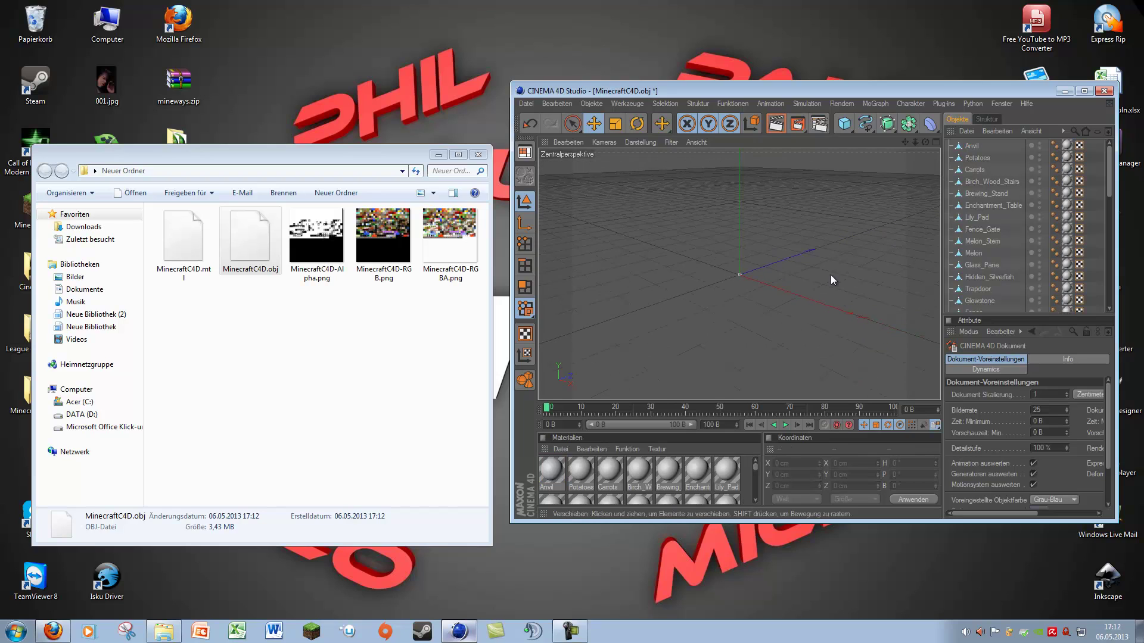
{"action": "scroll", "coordinate": [830, 274], "scroll_direction": "down", "scroll_amount": 2}
{"action": "scroll", "coordinate": [830, 274], "scroll_direction": "down", "scroll_amount": 1}
{"action": "left_click", "coordinate": [740, 276]}
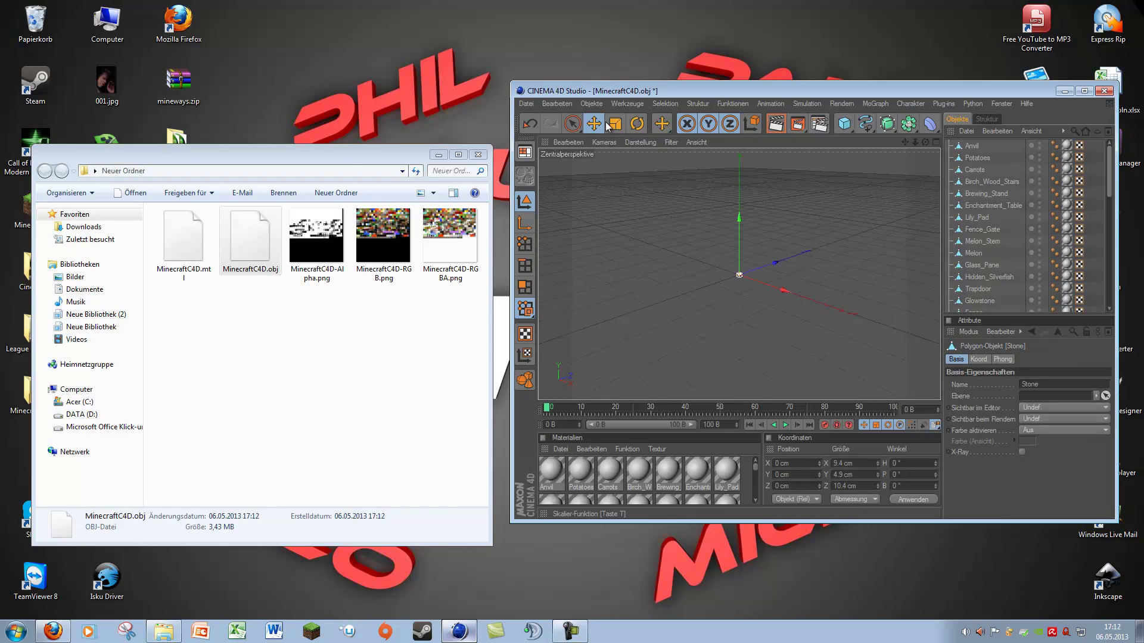
{"action": "left_click", "coordinate": [608, 126]}
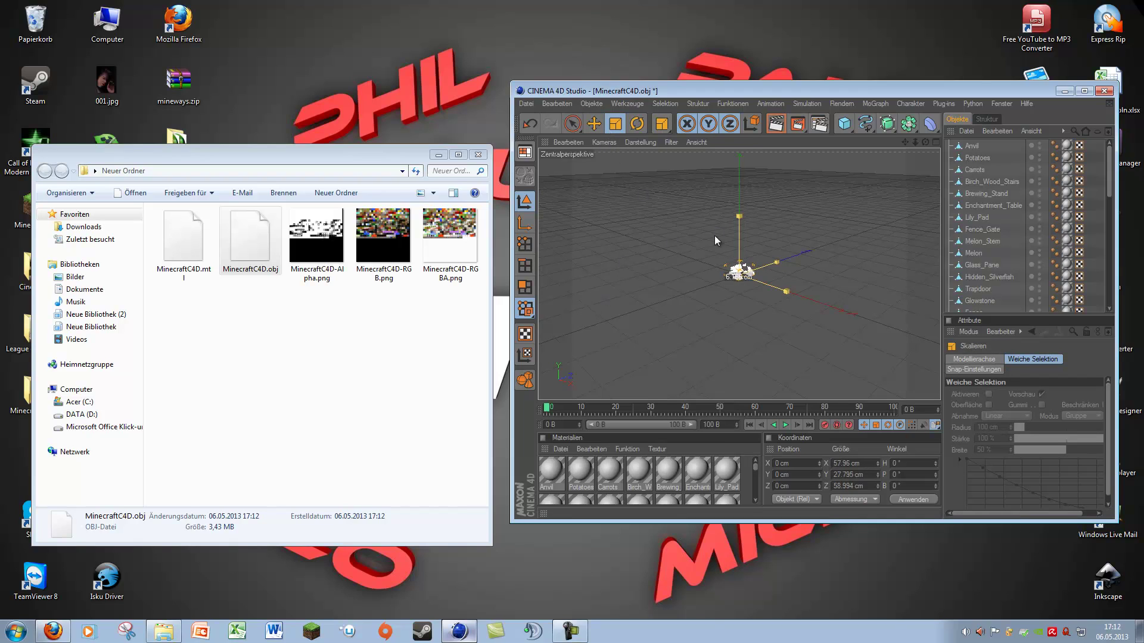
{"action": "mouse_move", "coordinate": [715, 241]}
{"action": "left_mouse_down"}
{"action": "mouse_move", "coordinate": [666, 226]}
{"action": "mouse_move", "coordinate": [560, 327]}
{"action": "left_mouse_up"}
{"action": "left_click", "coordinate": [528, 125]}
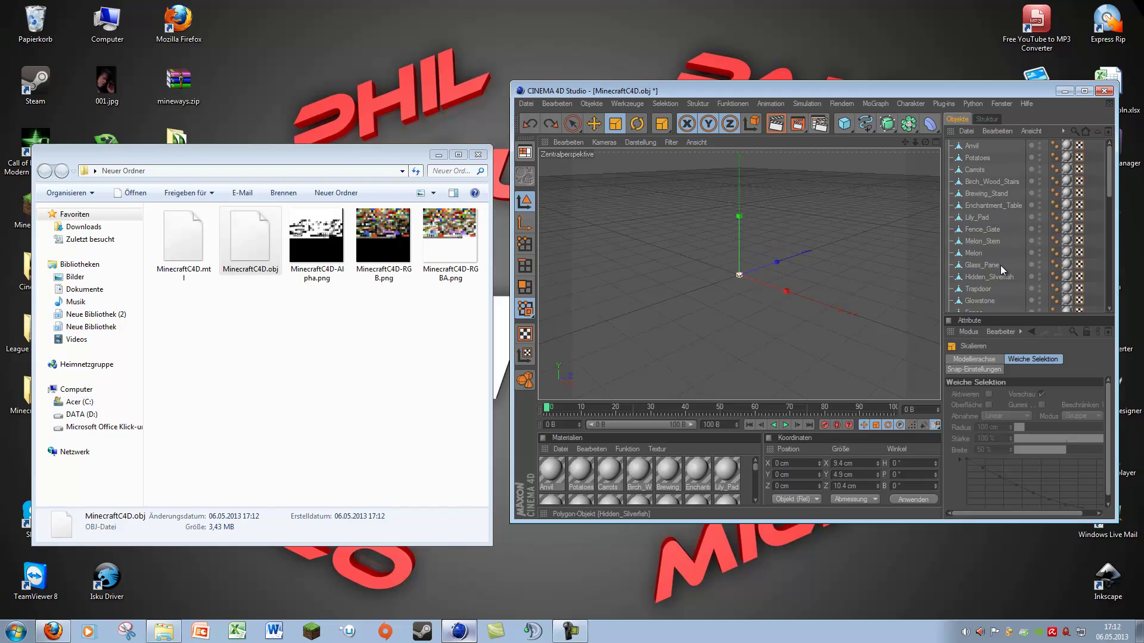
Select all 45 model objects, scale them up together, and orbit to view the island.
{"action": "left_click", "coordinate": [991, 265]}
{"action": "key", "text": "ctrl+a"}
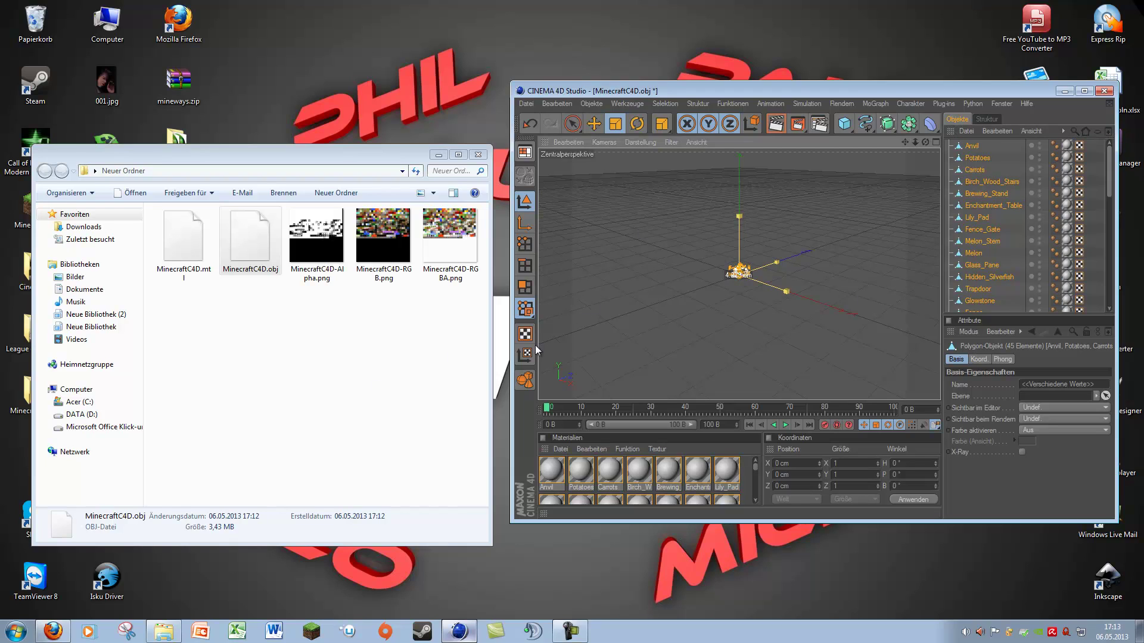
{"action": "mouse_move", "coordinate": [904, 109]}
{"action": "left_mouse_down"}
{"action": "mouse_move", "coordinate": [555, 329]}
{"action": "mouse_move", "coordinate": [683, 269]}
{"action": "mouse_move", "coordinate": [877, 252]}
{"action": "left_mouse_up"}
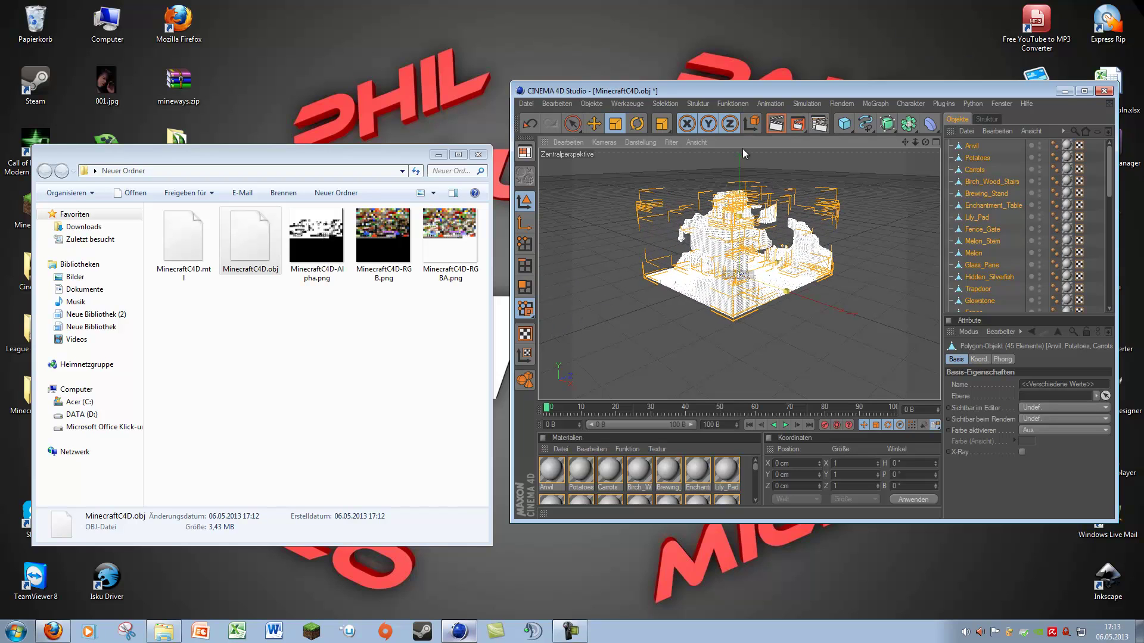
{"action": "left_click", "coordinate": [878, 252]}
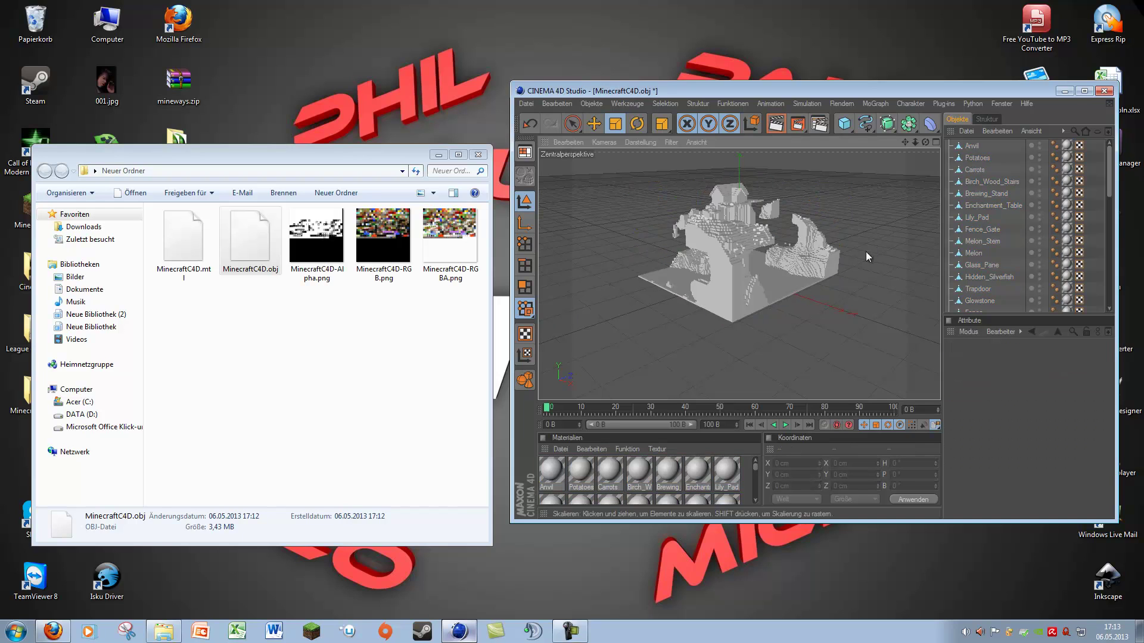
{"action": "mouse_move", "coordinate": [915, 142]}
{"action": "left_mouse_down"}
{"action": "mouse_move", "coordinate": [572, 315]}
{"action": "mouse_move", "coordinate": [802, 231]}
{"action": "left_mouse_up"}
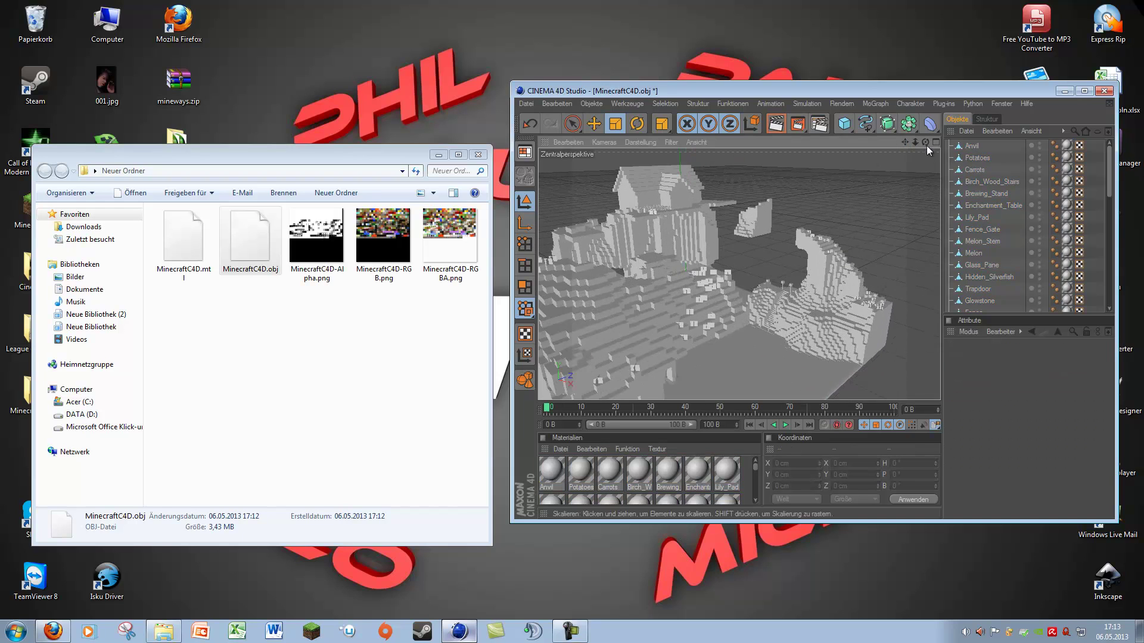
{"action": "mouse_move", "coordinate": [925, 143]}
{"action": "left_mouse_down"}
{"action": "mouse_move", "coordinate": [573, 314]}
{"action": "mouse_move", "coordinate": [840, 229]}
{"action": "left_mouse_up"}
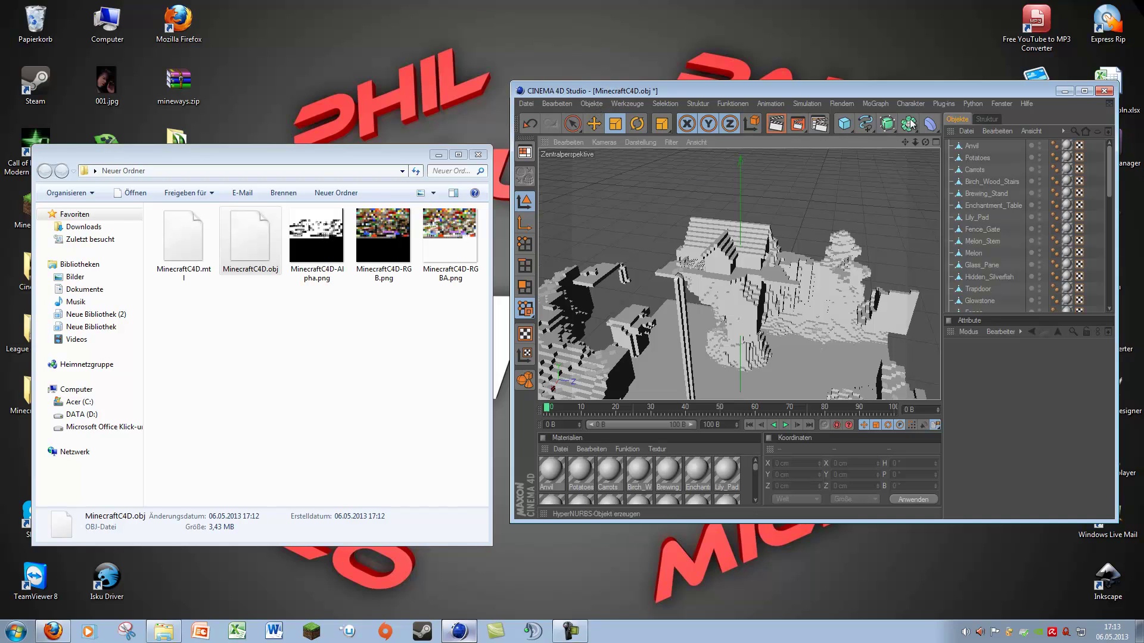
Maximize the Cinema 4D window to full screen and bring up the Objekte menu.
{"action": "left_click", "coordinate": [1084, 91]}
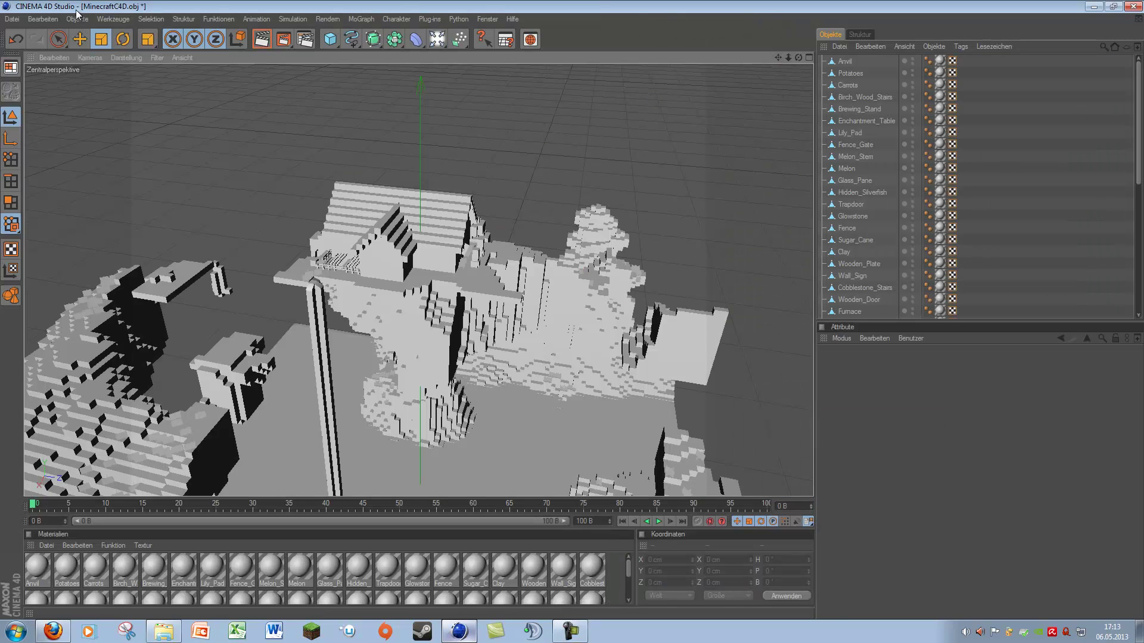
{"action": "left_click", "coordinate": [78, 20]}
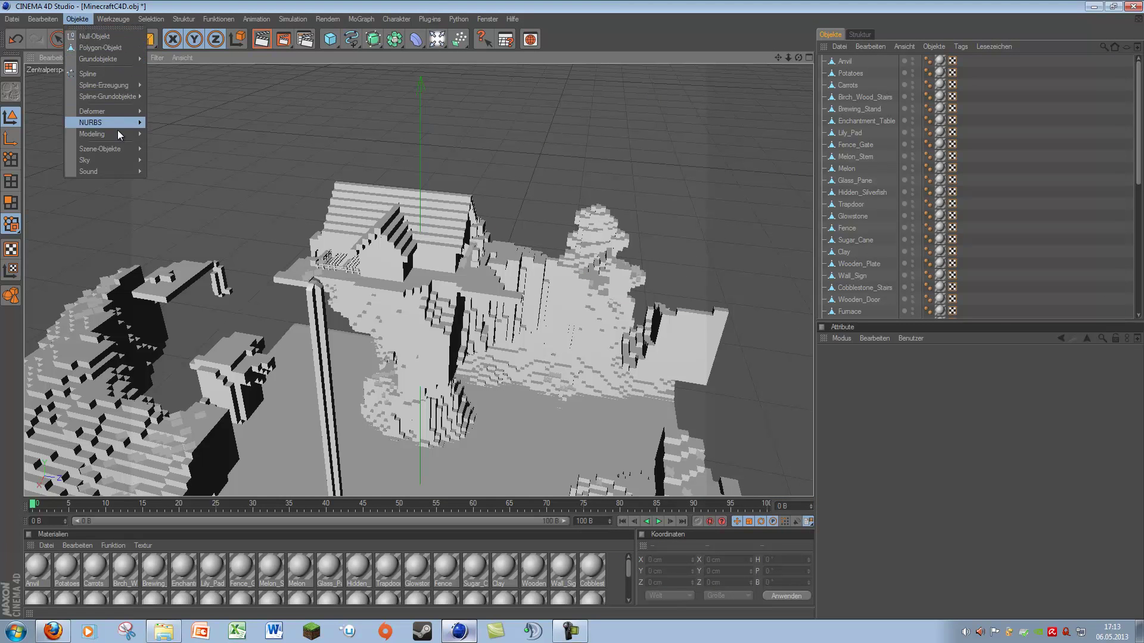
Add a Sky (Himmel) object to the island scene and test it with a quick viewport render.
{"action": "mouse_move", "coordinate": [98, 160]}
{"action": "left_click", "coordinate": [172, 165]}
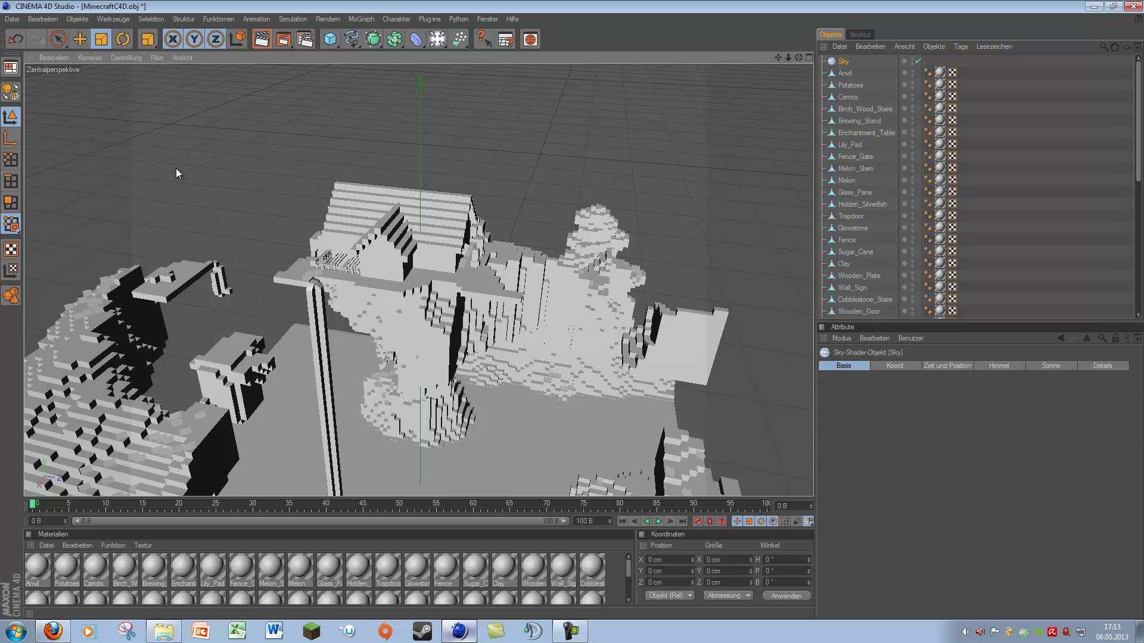
{"action": "left_click_drag", "start_coordinate": [573, 308], "coordinate": [573, 309], "text": "alt"}
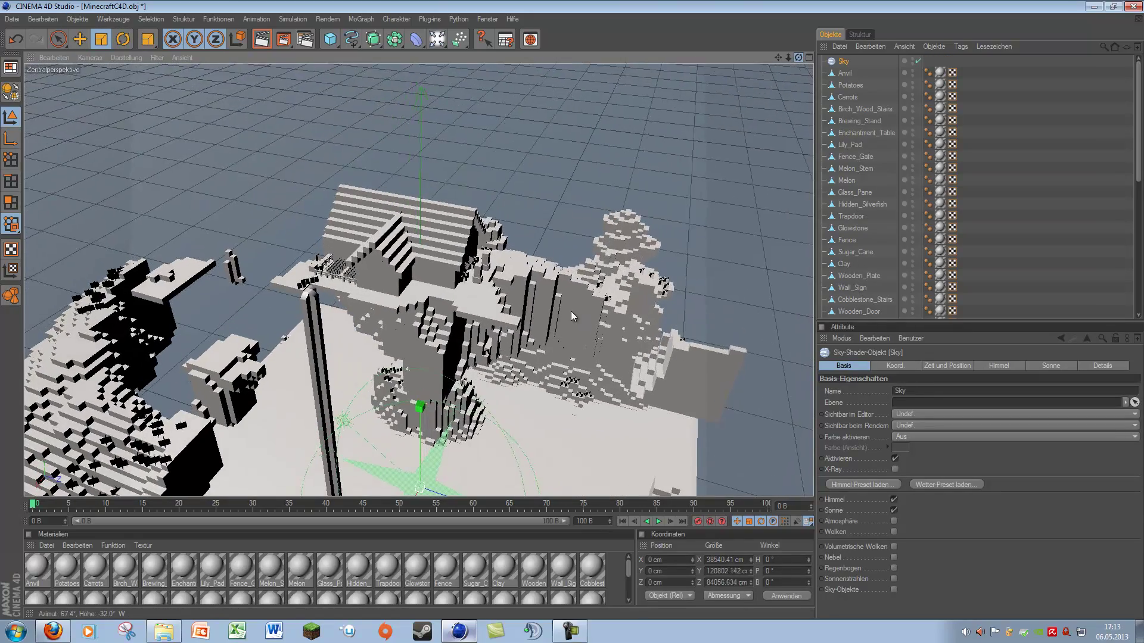
{"action": "scroll", "coordinate": [573, 310], "scroll_direction": "up", "scroll_amount": 3}
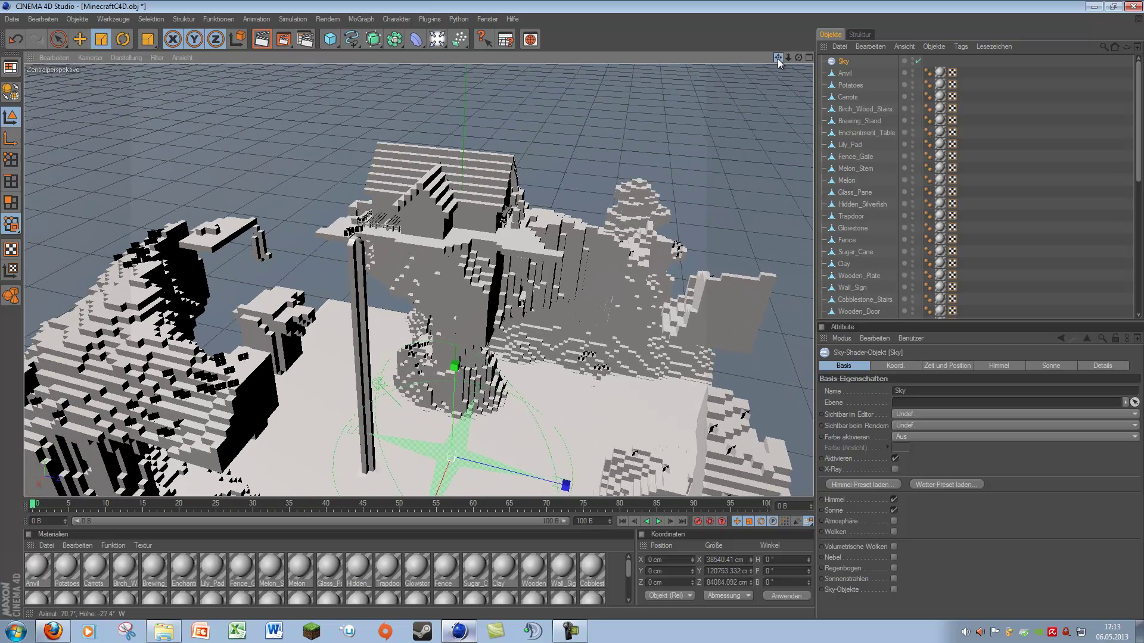
{"action": "left_click", "coordinate": [261, 39]}
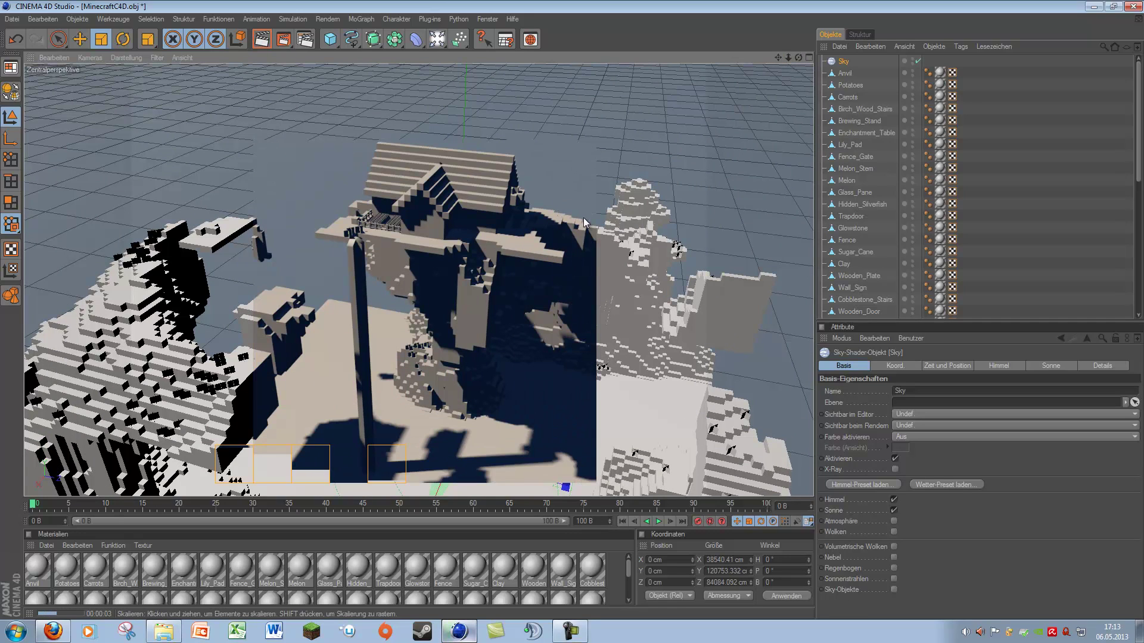
{"action": "left_click", "coordinate": [559, 112]}
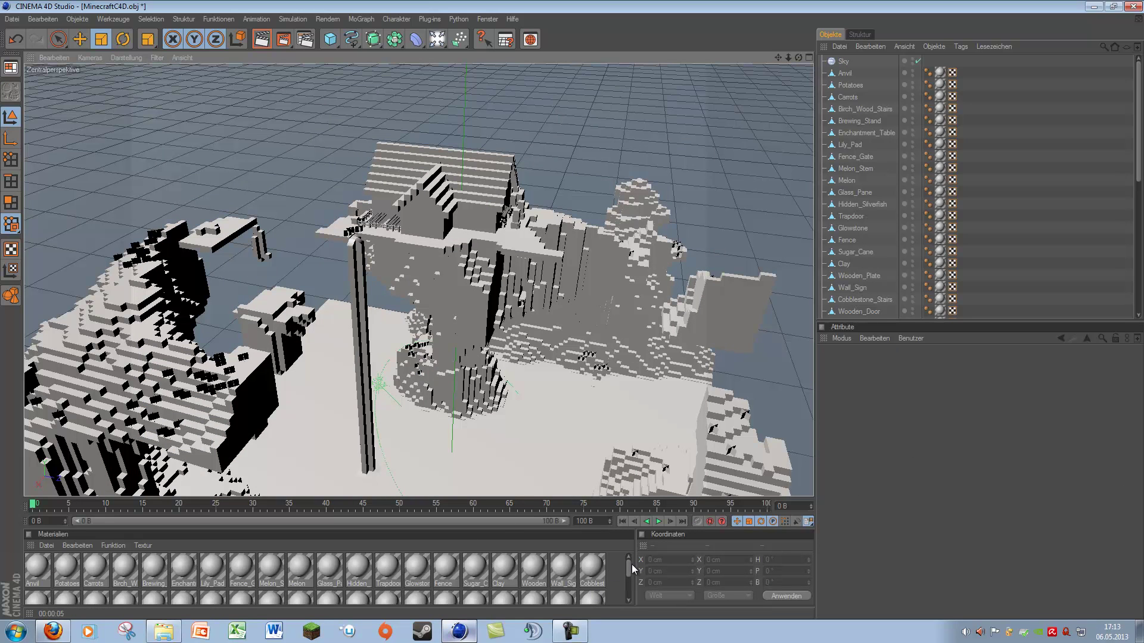
{"action": "left_click_drag", "start_coordinate": [632, 563], "coordinate": [628, 580]}
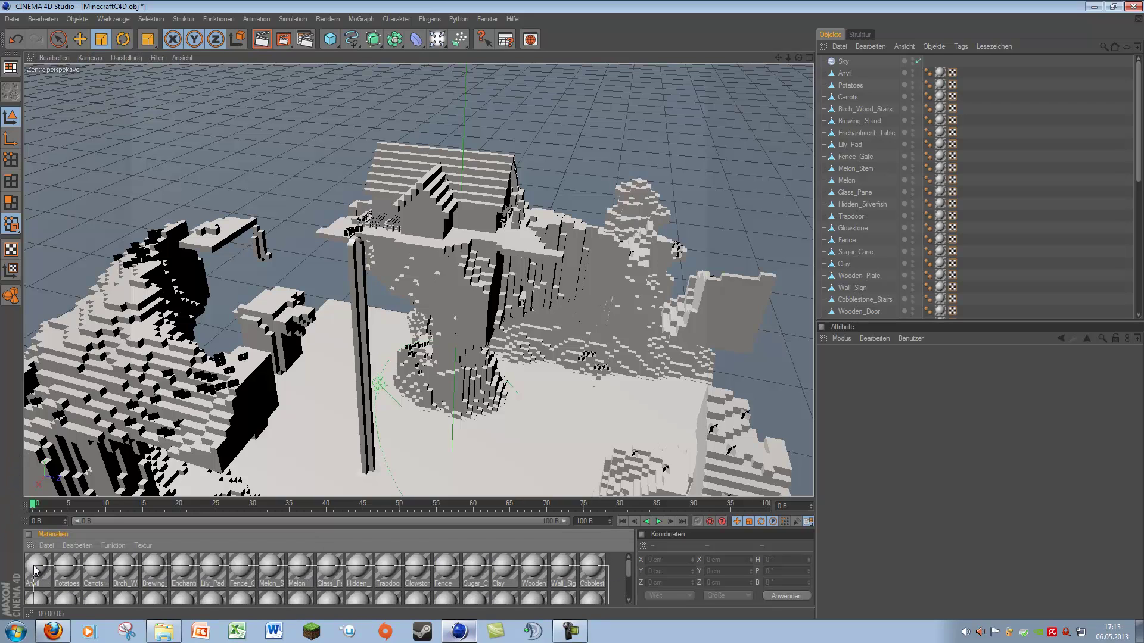
For all 45 materials, disable Glanzlicht and enable Alpha in the Basis settings.
{"action": "key", "text": "ctrl+a"}
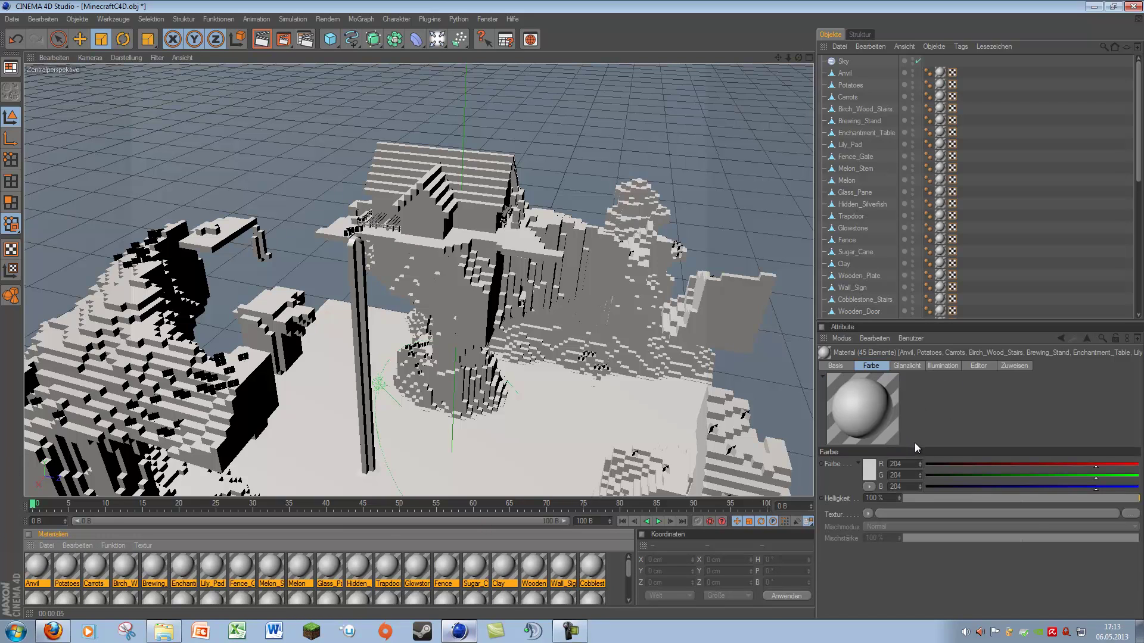
{"action": "left_click", "coordinate": [837, 365]}
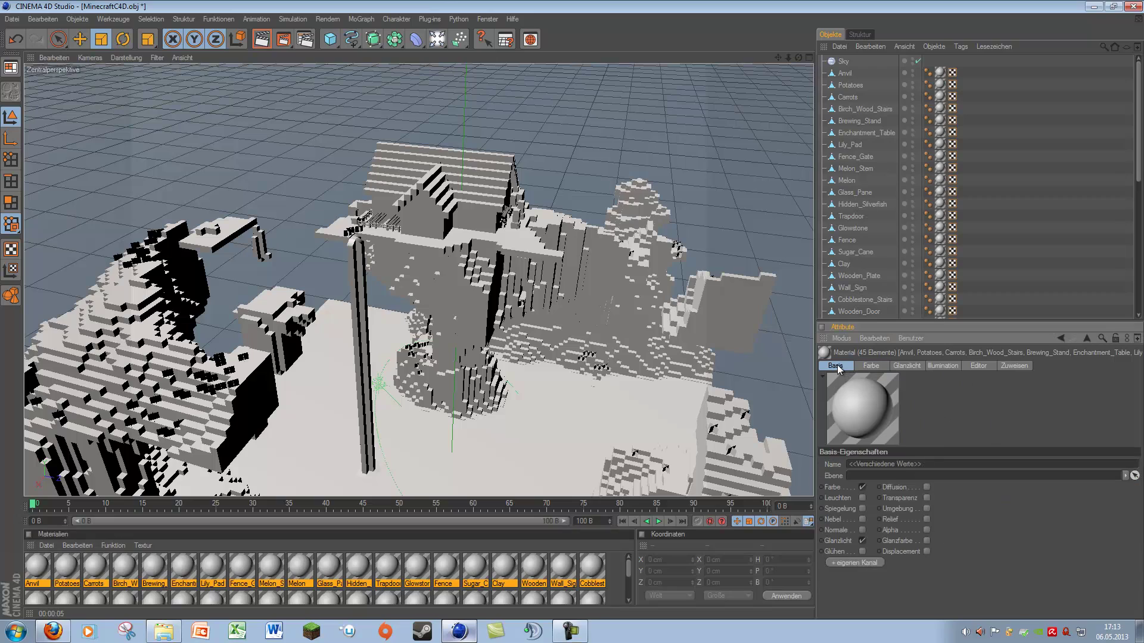
{"action": "left_click", "coordinate": [862, 541]}
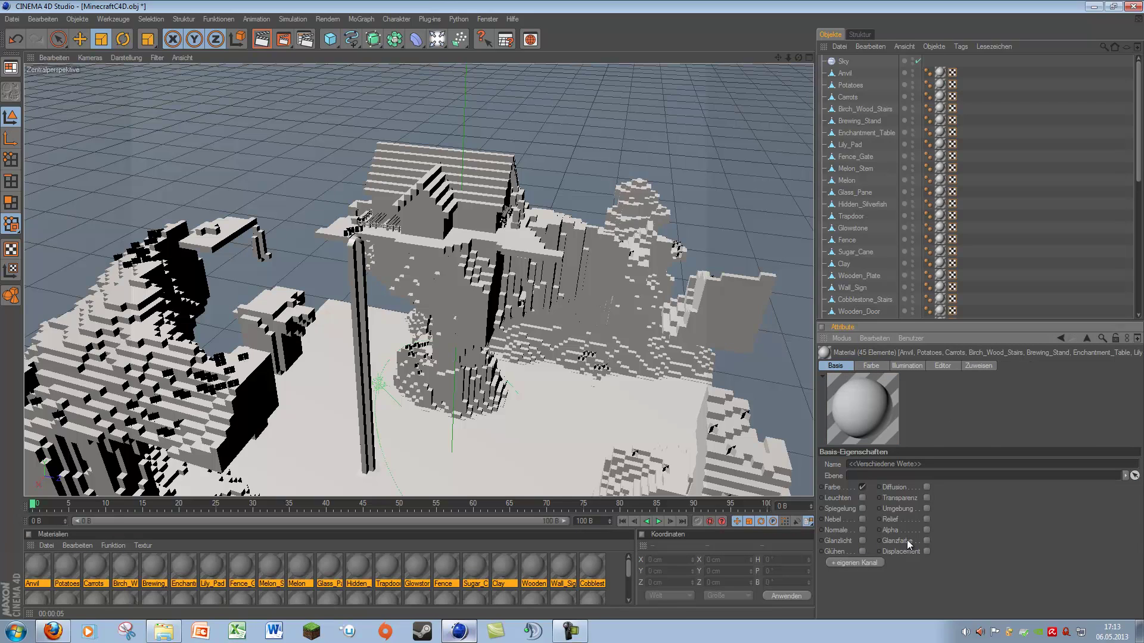
{"action": "left_click", "coordinate": [927, 530]}
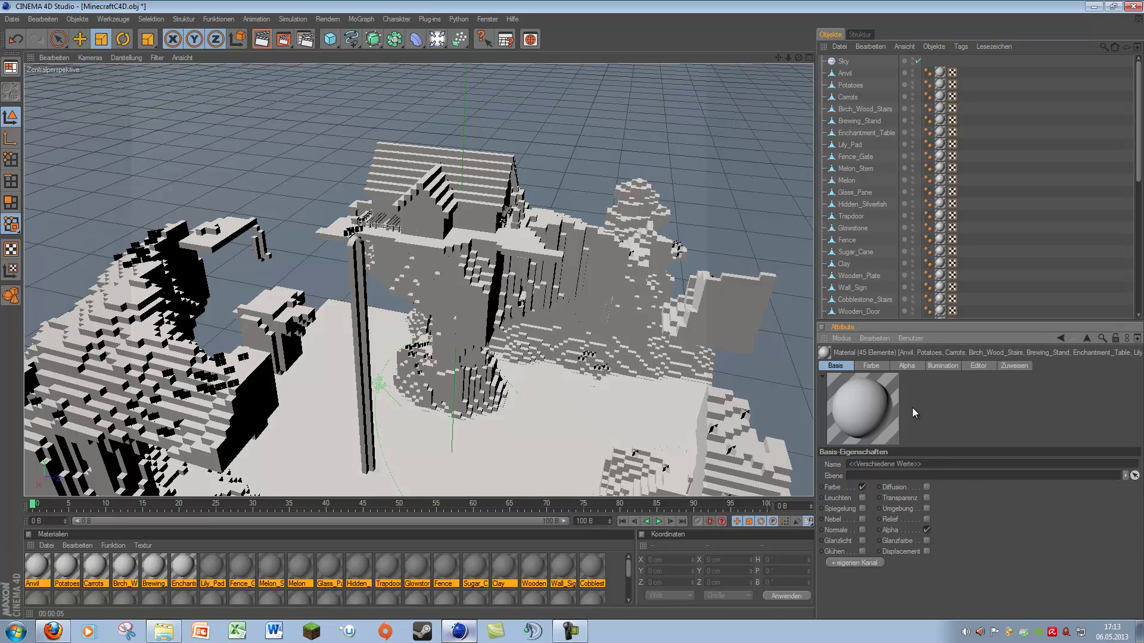
Load MinecraftC4D-RGBA.png as the Farbe texture for all selected materials.
{"action": "left_click", "coordinate": [867, 365]}
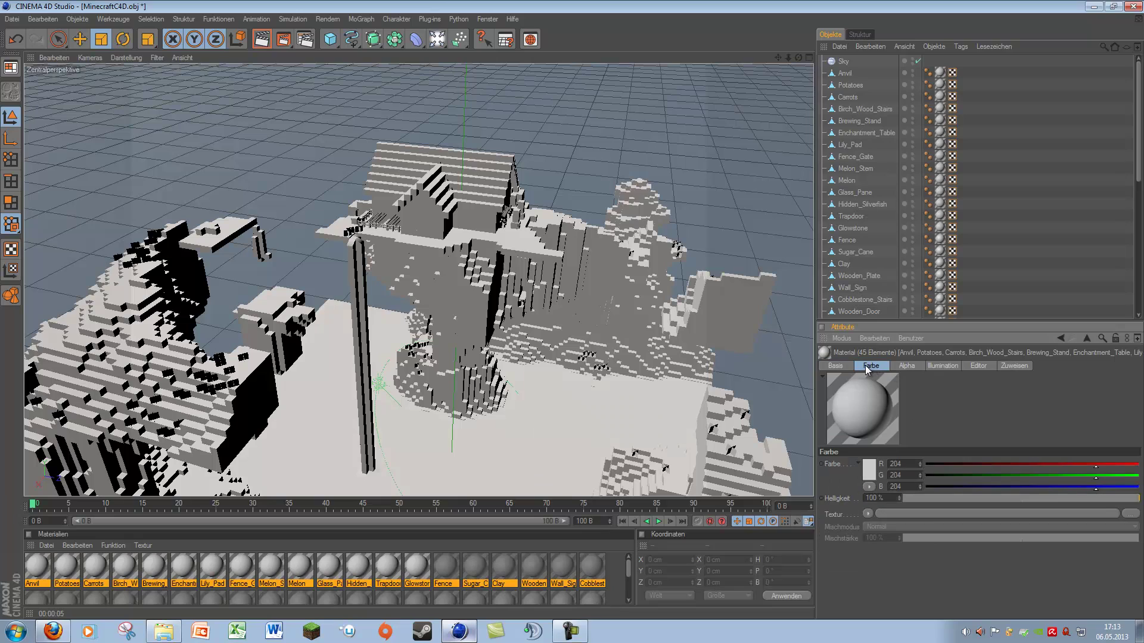
{"action": "left_click", "coordinate": [910, 515]}
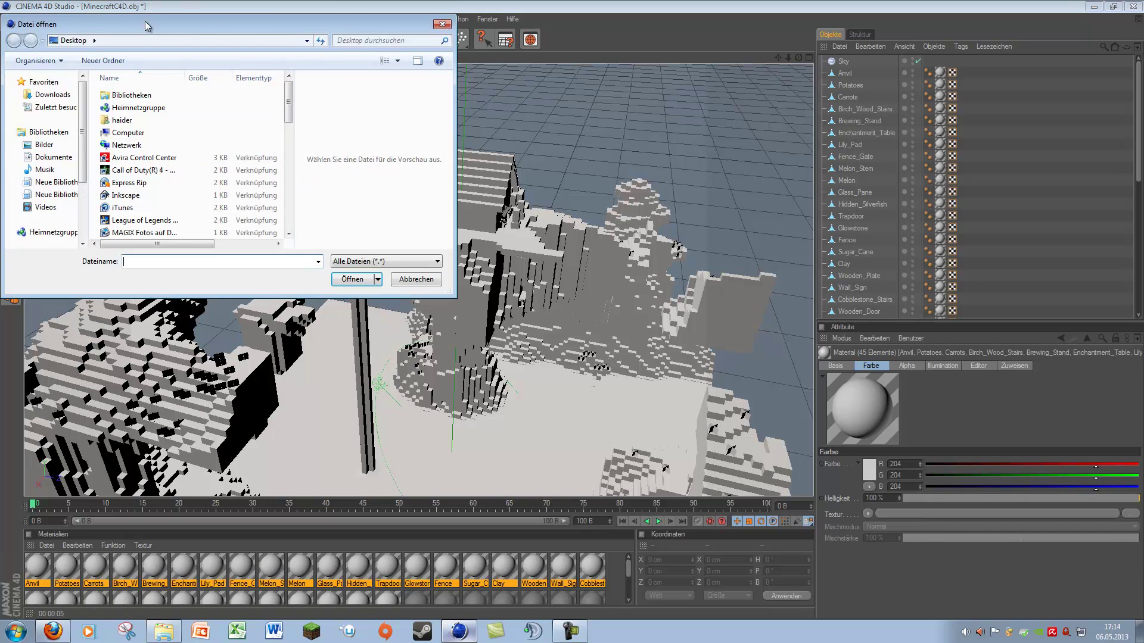
{"action": "left_click_drag", "start_coordinate": [147, 27], "coordinate": [417, 159]}
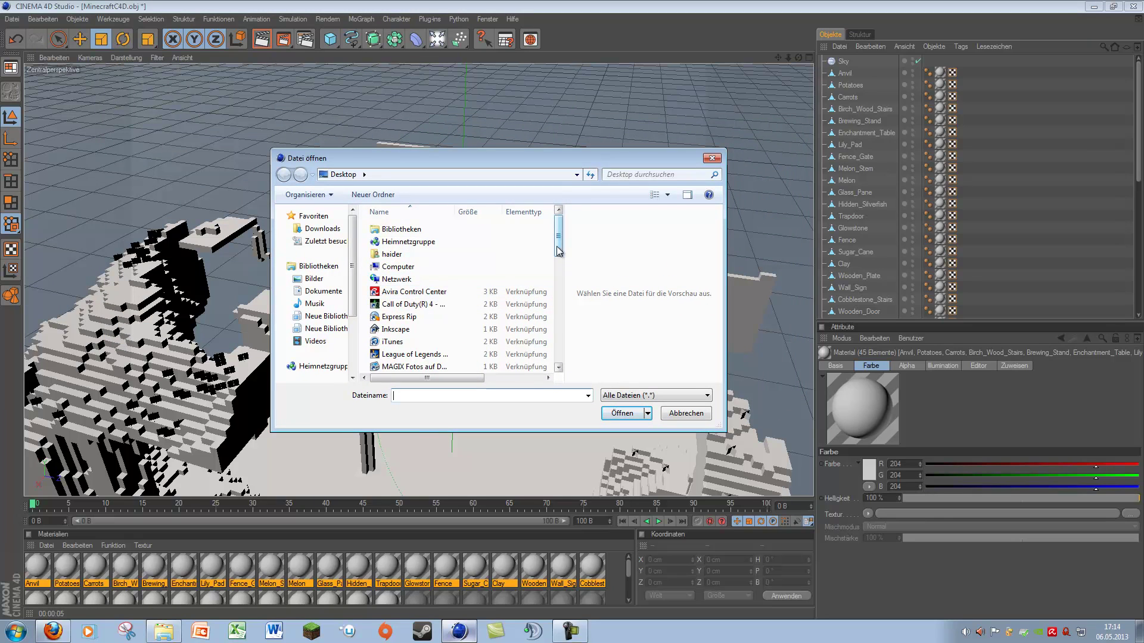
{"action": "mouse_move", "coordinate": [558, 250]}
{"action": "left_mouse_down"}
{"action": "mouse_move", "coordinate": [559, 354]}
{"action": "mouse_move", "coordinate": [557, 307]}
{"action": "left_mouse_up"}
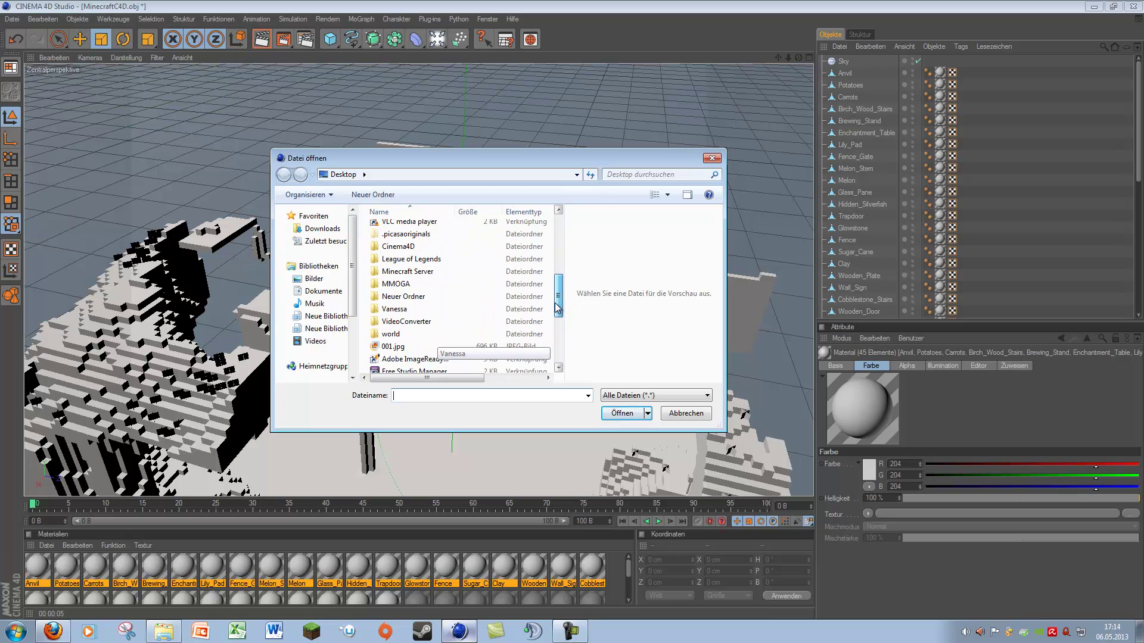
{"action": "double_click", "coordinate": [447, 297]}
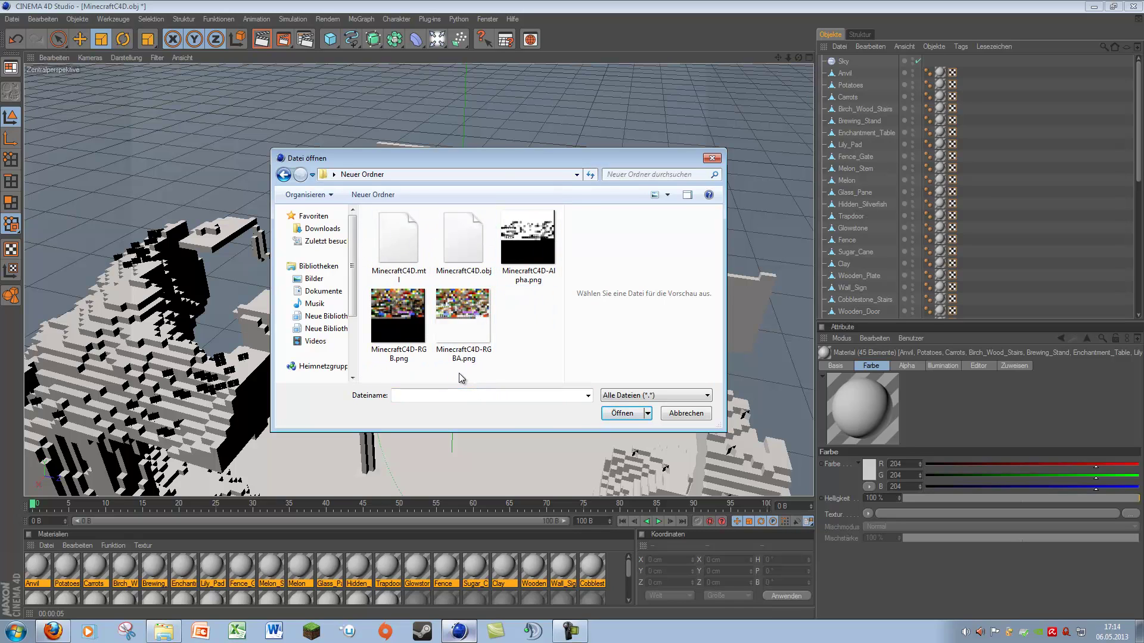
{"action": "double_click", "coordinate": [463, 327]}
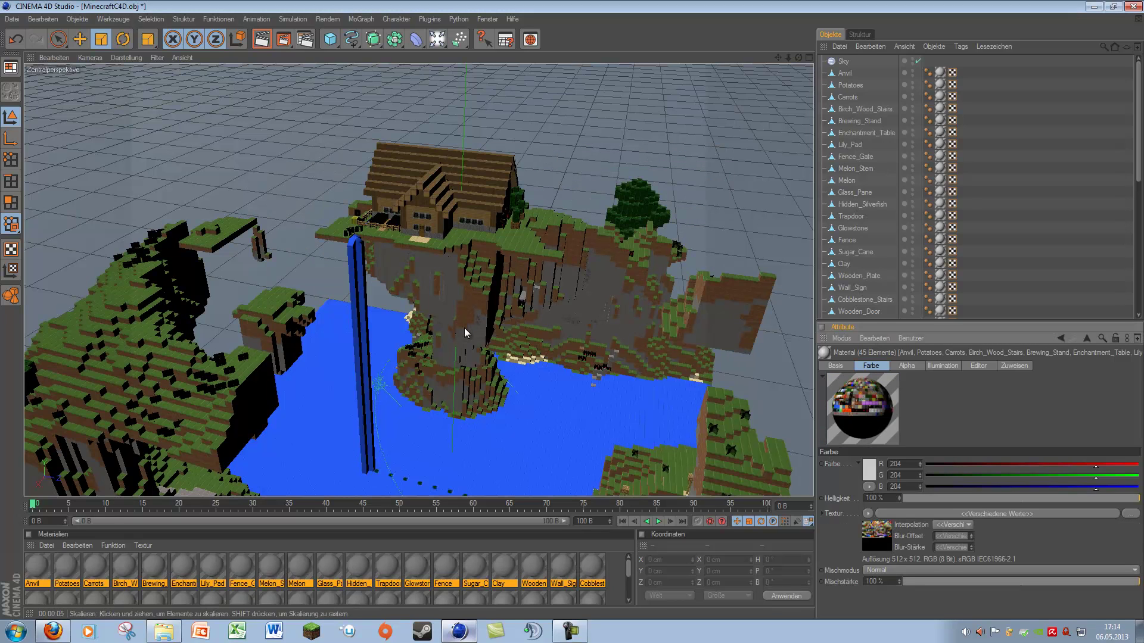
Render a viewport preview and zoom in and out to inspect the textured island.
{"action": "left_click", "coordinate": [257, 43]}
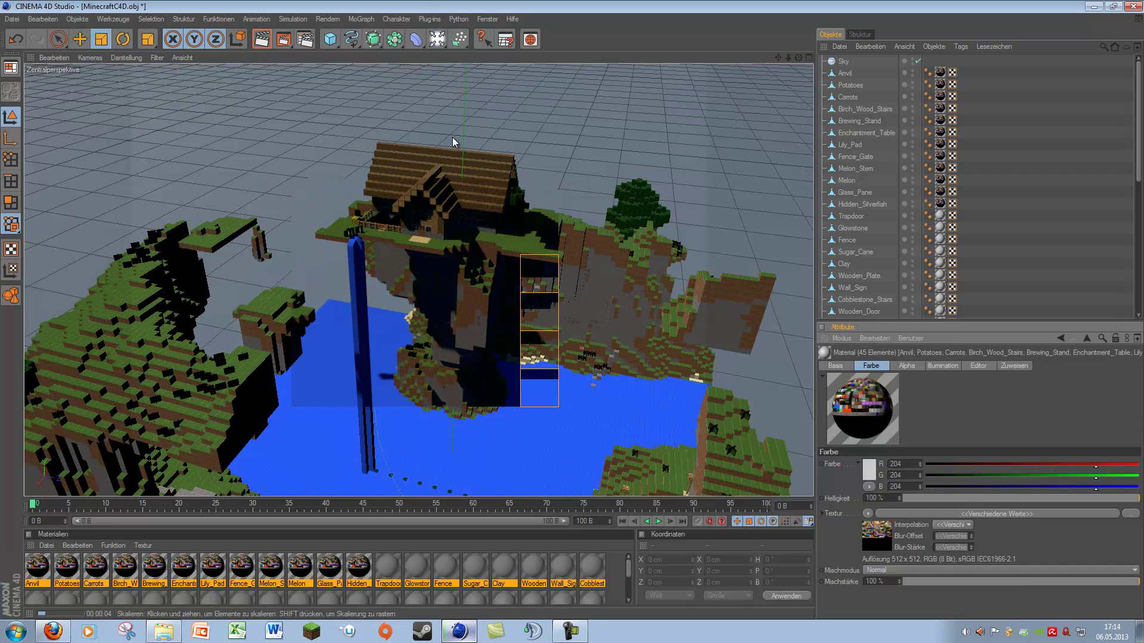
{"action": "scroll", "coordinate": [585, 132], "scroll_direction": "up", "scroll_amount": 2}
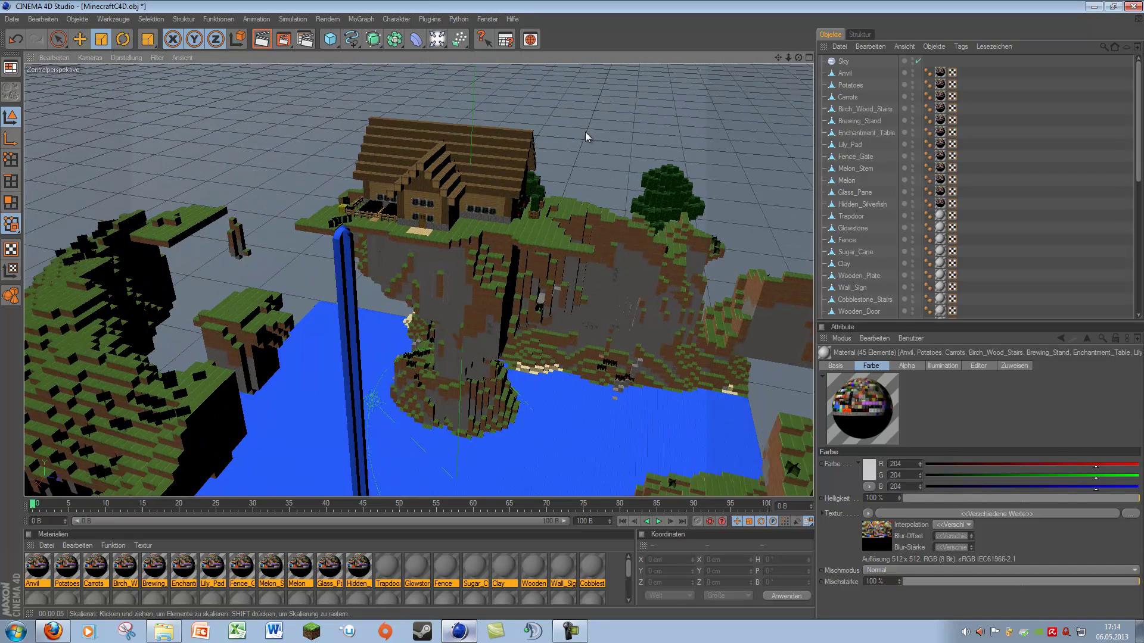
{"action": "scroll", "coordinate": [585, 131], "scroll_direction": "up", "scroll_amount": 3}
{"action": "scroll", "coordinate": [763, 83], "scroll_direction": "up", "scroll_amount": 3}
{"action": "scroll", "coordinate": [572, 317], "scroll_direction": "up", "scroll_amount": 3}
{"action": "scroll", "coordinate": [572, 317], "scroll_direction": "down", "scroll_amount": 3}
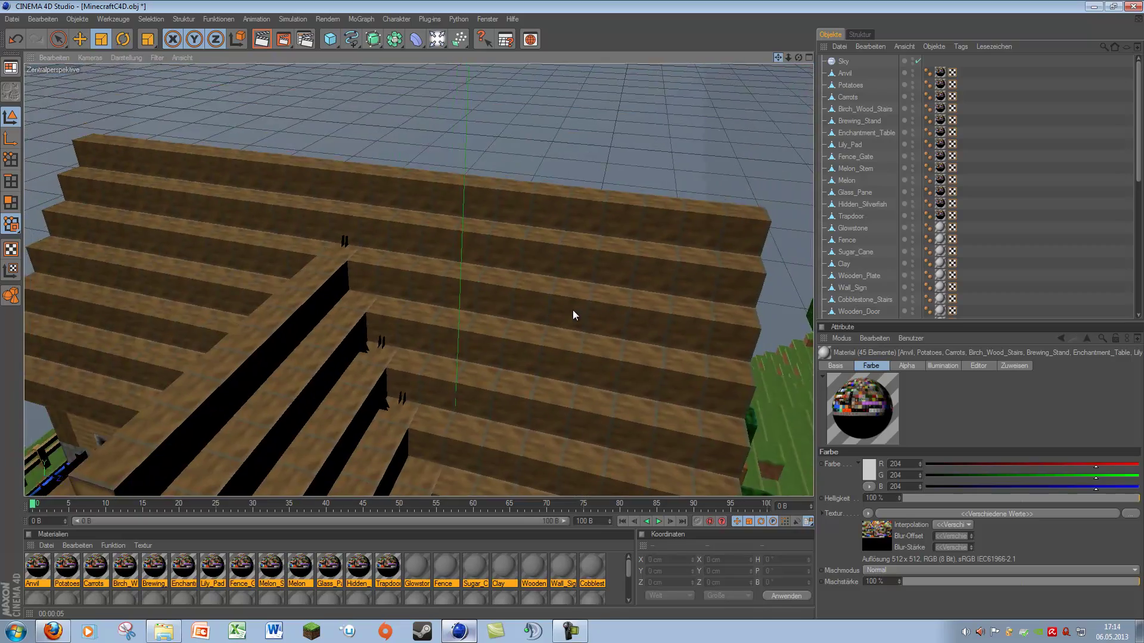
{"action": "scroll", "coordinate": [574, 310], "scroll_direction": "down", "scroll_amount": 3}
{"action": "scroll", "coordinate": [574, 301], "scroll_direction": "down", "scroll_amount": 2}
{"action": "scroll", "coordinate": [750, 113], "scroll_direction": "down", "scroll_amount": 3}
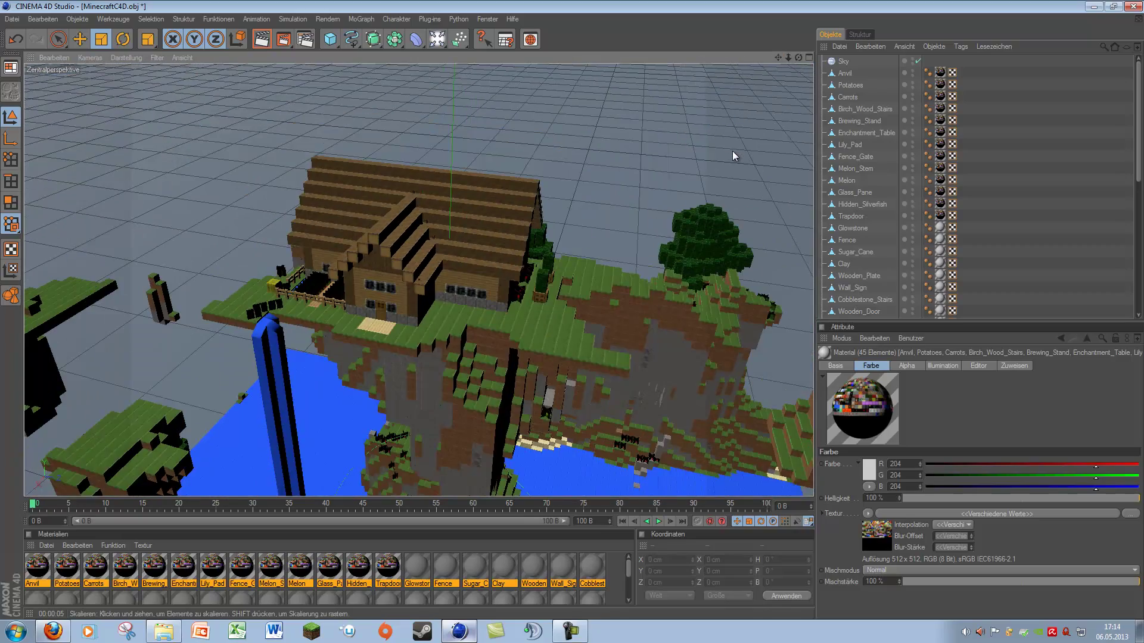
{"action": "left_click_drag", "start_coordinate": [788, 57], "coordinate": [867, 356]}
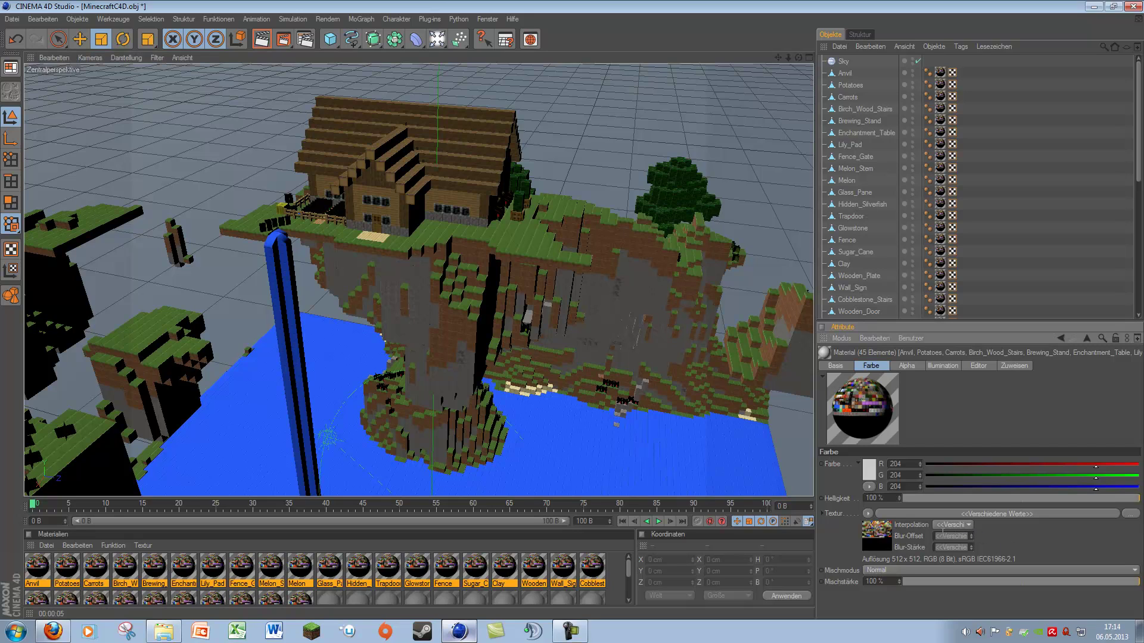
Switch the materials' Farbe texture interpolation to Quadrat.
{"action": "left_click", "coordinate": [952, 526]}
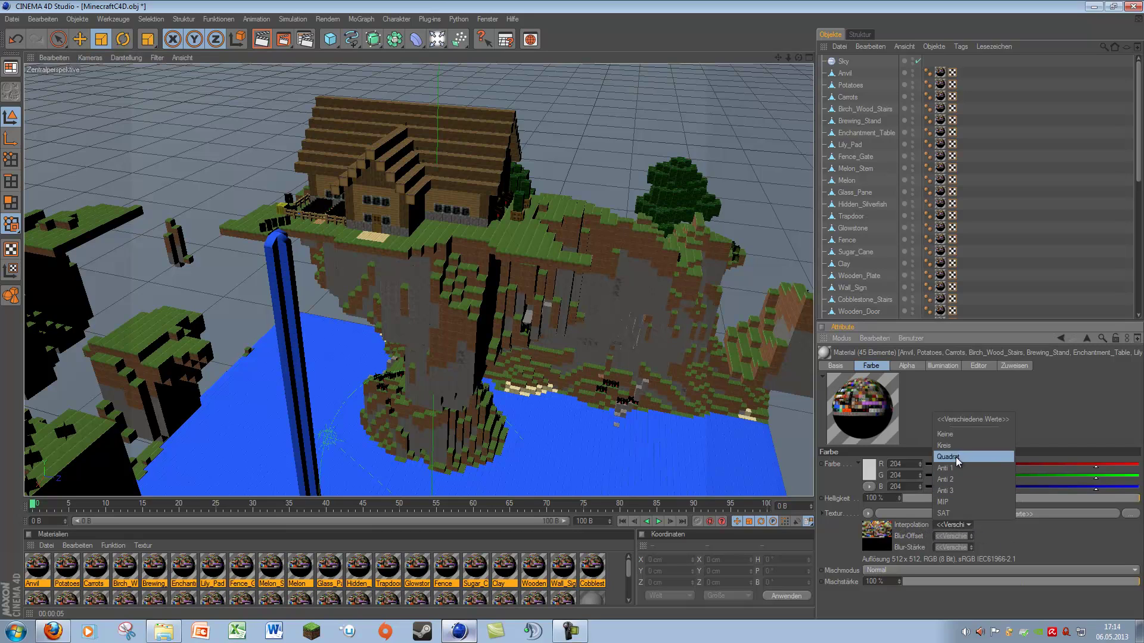
{"action": "left_click", "coordinate": [952, 437]}
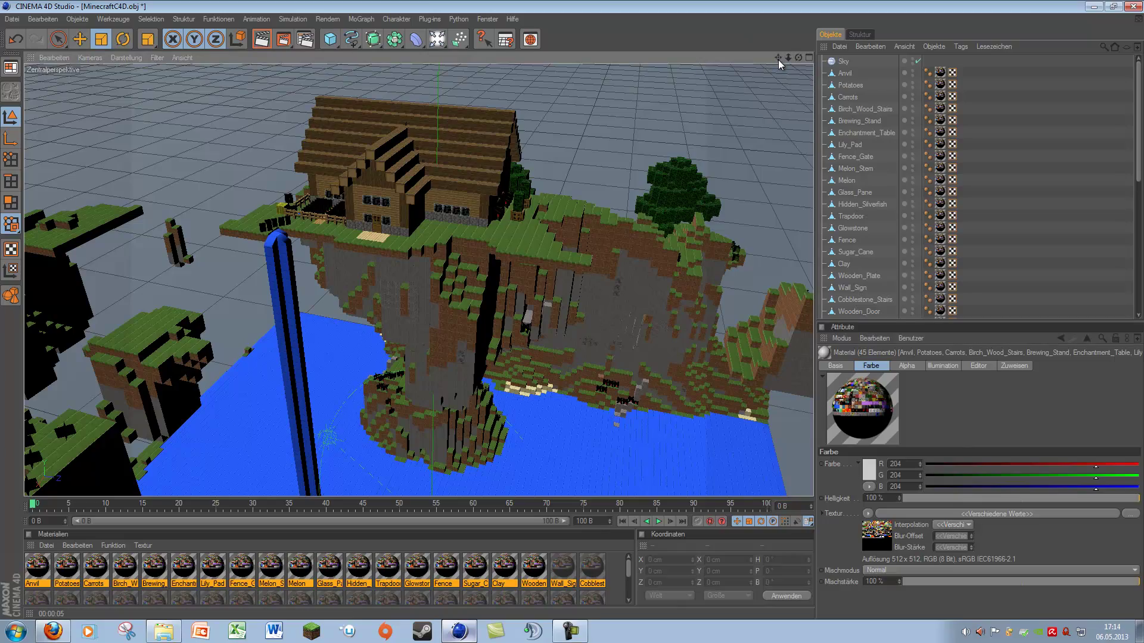
{"action": "left_click_drag", "start_coordinate": [778, 58], "coordinate": [581, 316]}
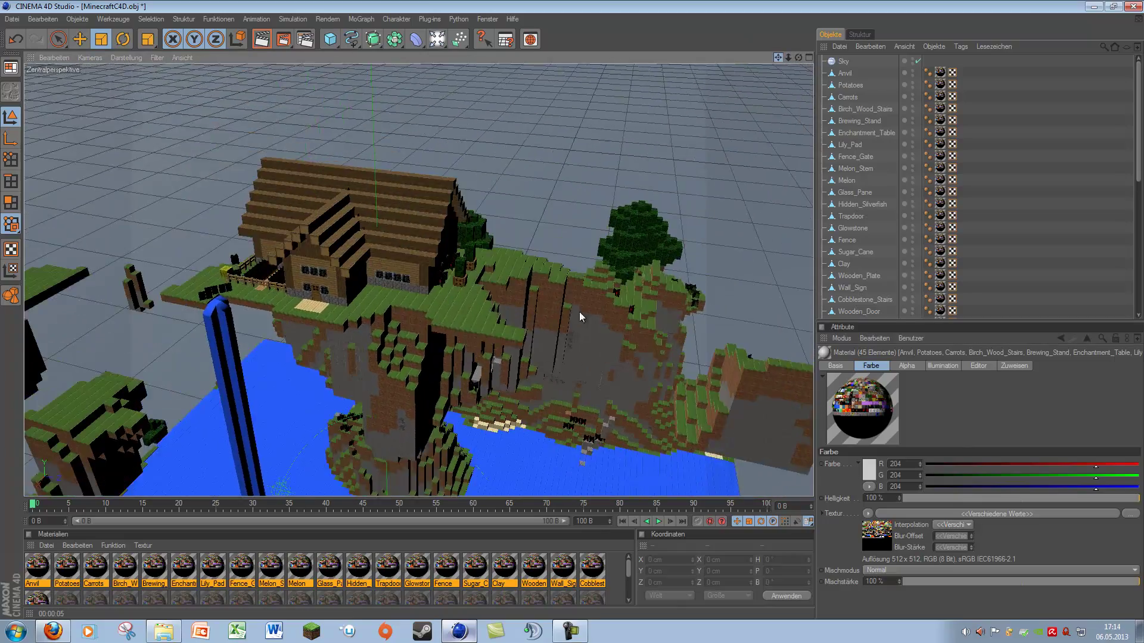
{"action": "scroll", "coordinate": [578, 312], "scroll_direction": "up", "scroll_amount": 3}
{"action": "scroll", "coordinate": [571, 310], "scroll_direction": "up", "scroll_amount": 2}
Load MinecraftC4D-Alpha.png into the Alpha channel of all 45 materials and render to check.
{"action": "left_click", "coordinate": [907, 366]}
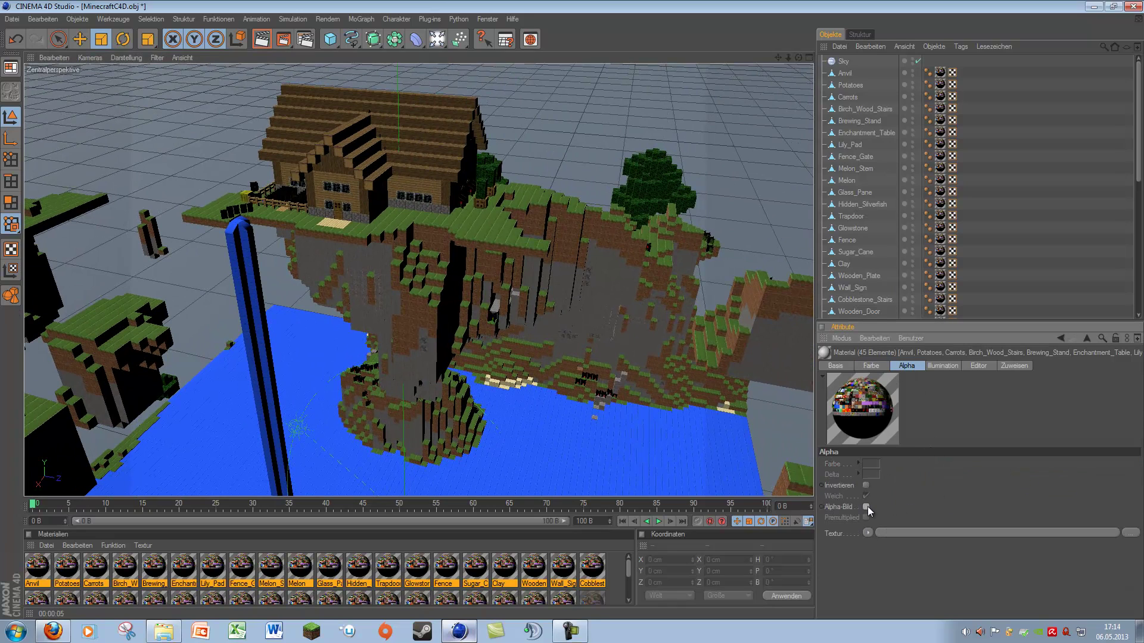
{"action": "left_click", "coordinate": [905, 532]}
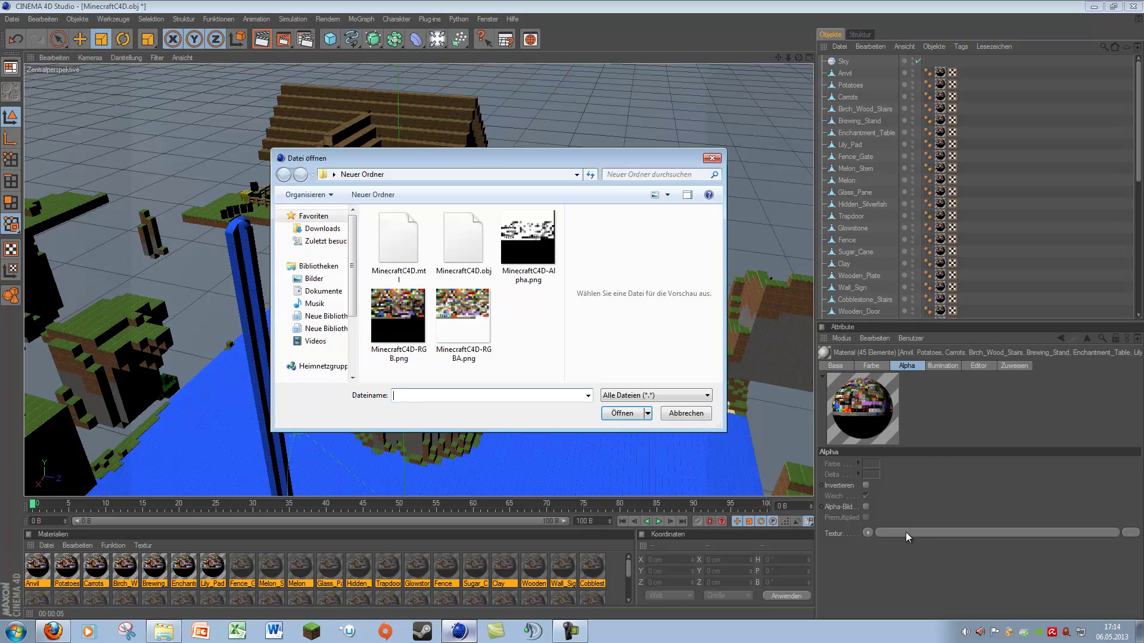
{"action": "double_click", "coordinate": [530, 248]}
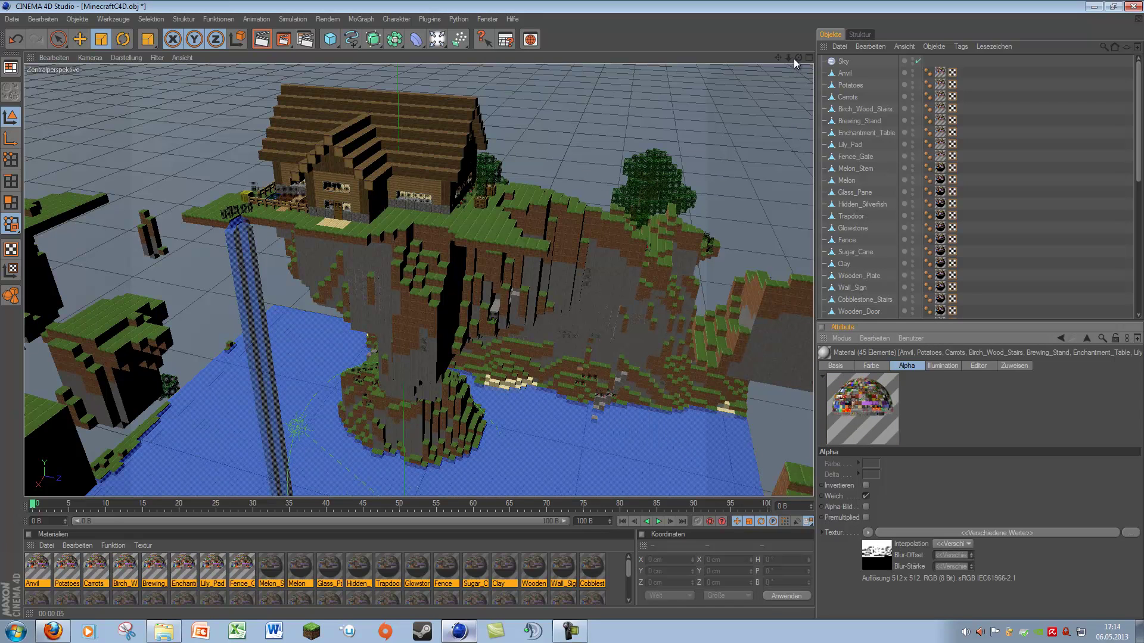
{"action": "mouse_move", "coordinate": [798, 58]}
{"action": "left_mouse_down"}
{"action": "mouse_move", "coordinate": [578, 314]}
{"action": "mouse_move", "coordinate": [560, 308]}
{"action": "mouse_move", "coordinate": [584, 307]}
{"action": "mouse_move", "coordinate": [537, 286]}
{"action": "left_mouse_up"}
{"action": "left_click", "coordinate": [262, 40]}
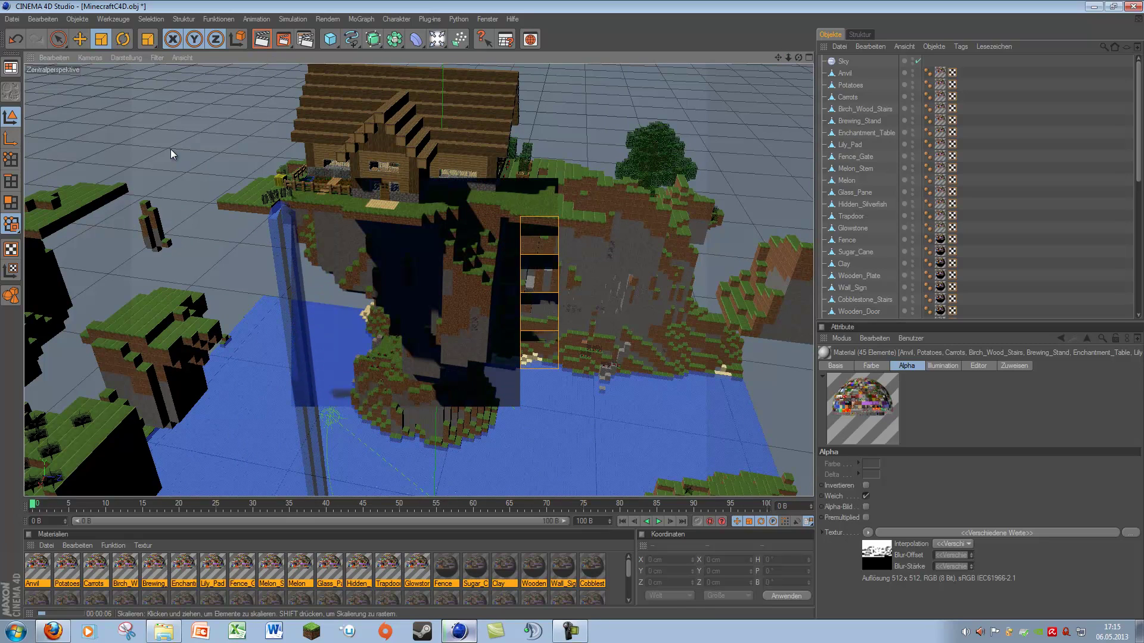
Set the render output to 1920 × 1080 in Render Settings Ausgabe, then reopen for Effekte.
{"action": "mouse_move", "coordinate": [787, 57]}
{"action": "left_mouse_down"}
{"action": "mouse_move", "coordinate": [801, 57]}
{"action": "mouse_move", "coordinate": [536, 109]}
{"action": "left_mouse_up"}
{"action": "left_click", "coordinate": [305, 39]}
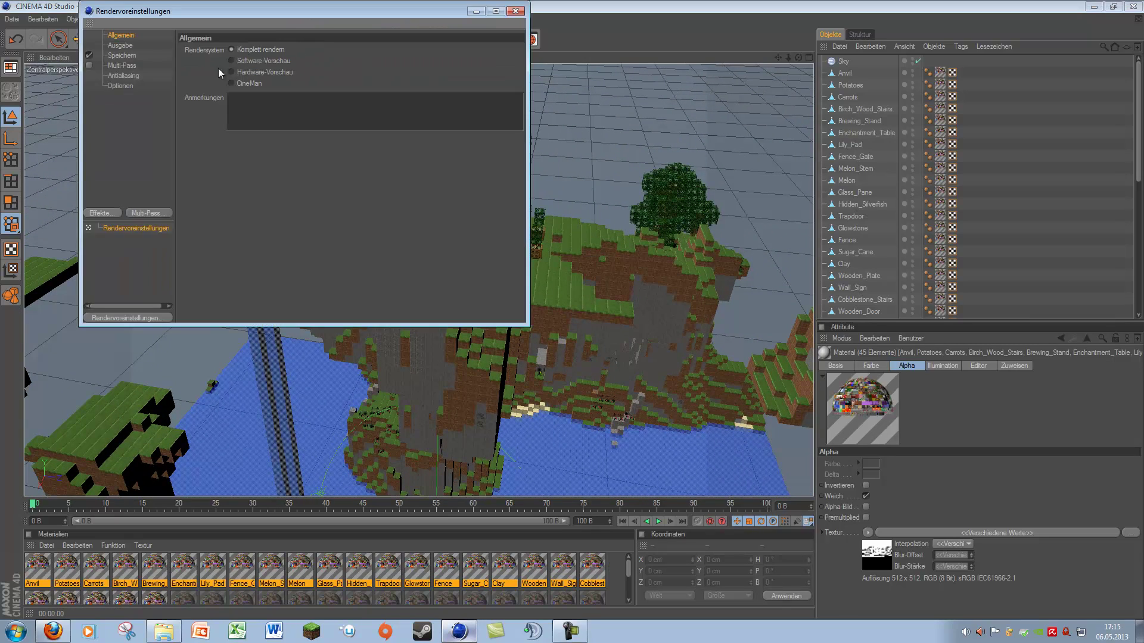
{"action": "left_click", "coordinate": [119, 45]}
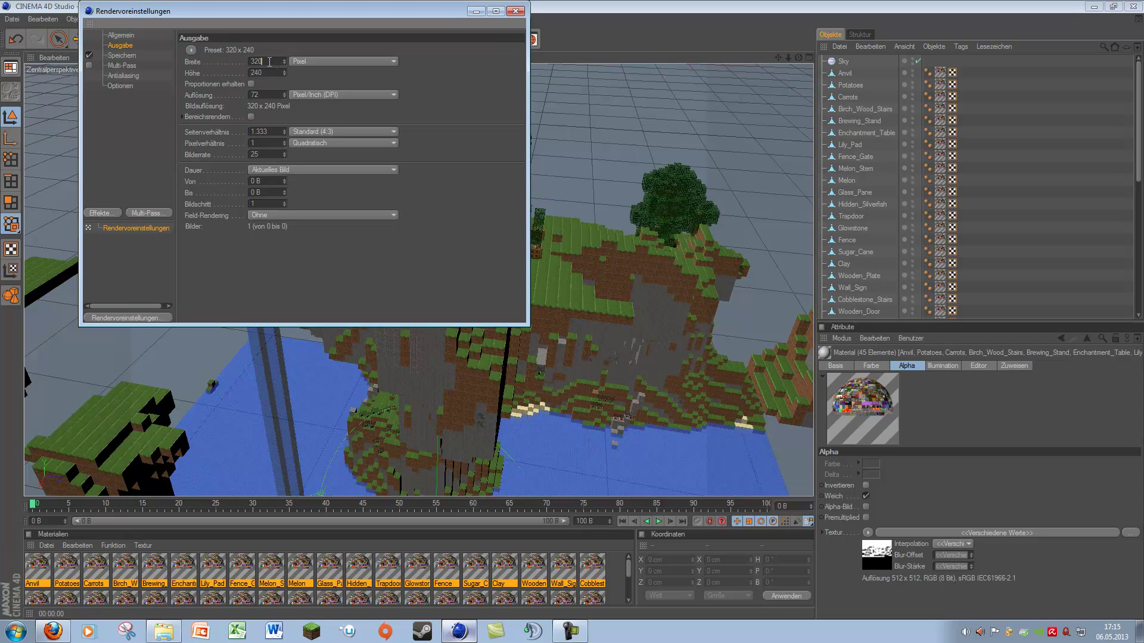
{"action": "type", "text": "20"}
{"action": "key", "text": "Return"}
{"action": "left_click", "coordinate": [269, 73]}
{"action": "type", "text": "1080"}
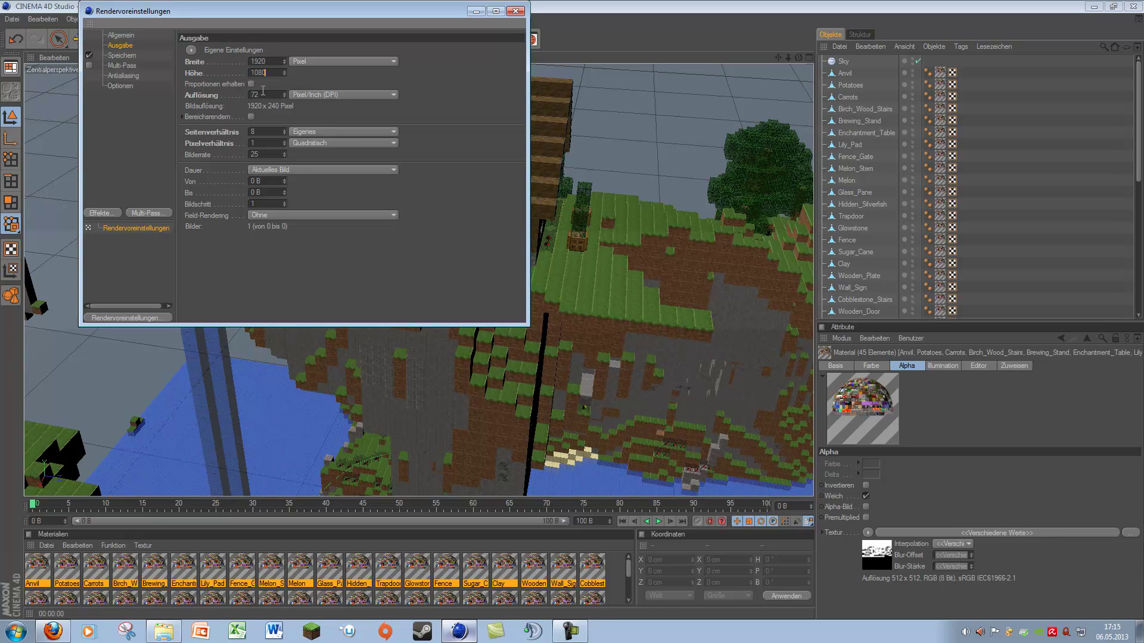
{"action": "key", "text": "Return"}
{"action": "left_click", "coordinate": [516, 12]}
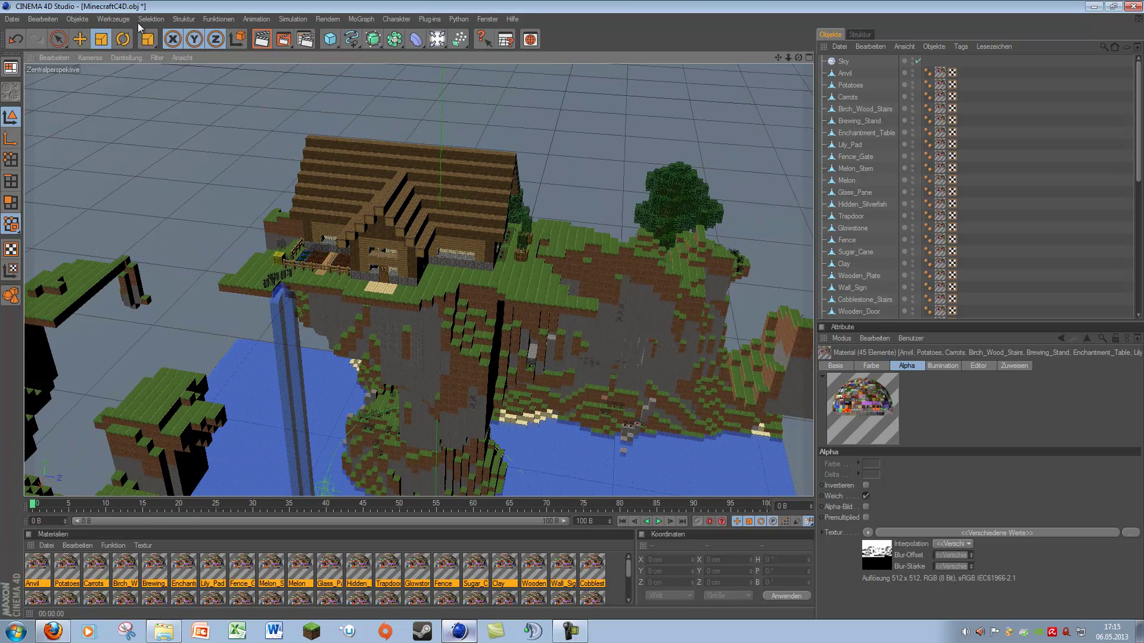
{"action": "left_click", "coordinate": [304, 40]}
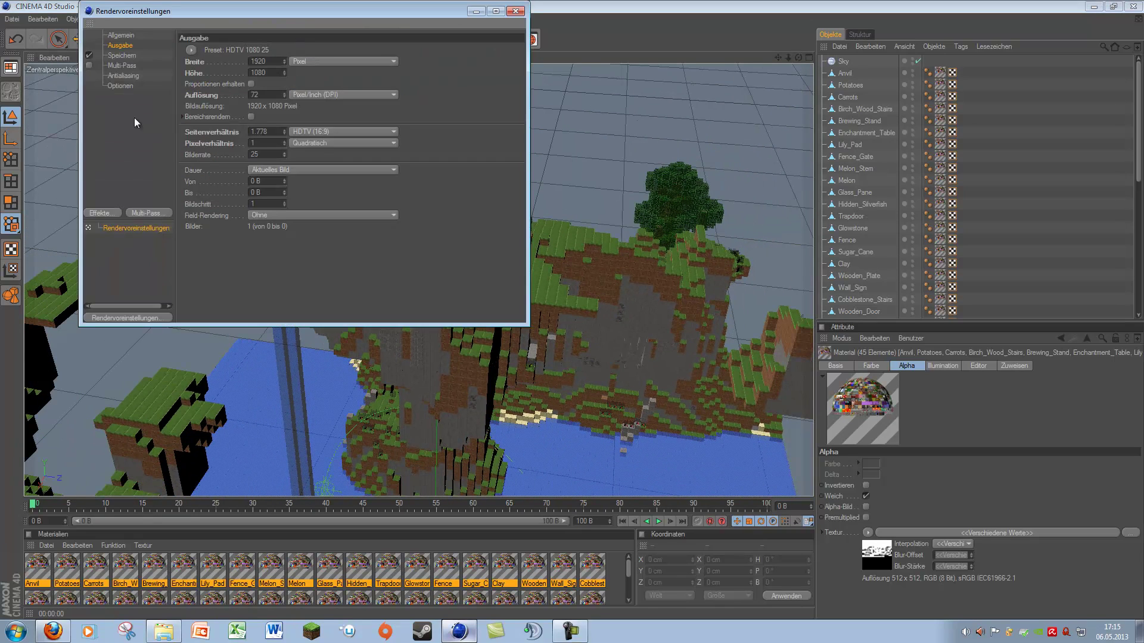
{"action": "left_click", "coordinate": [99, 213]}
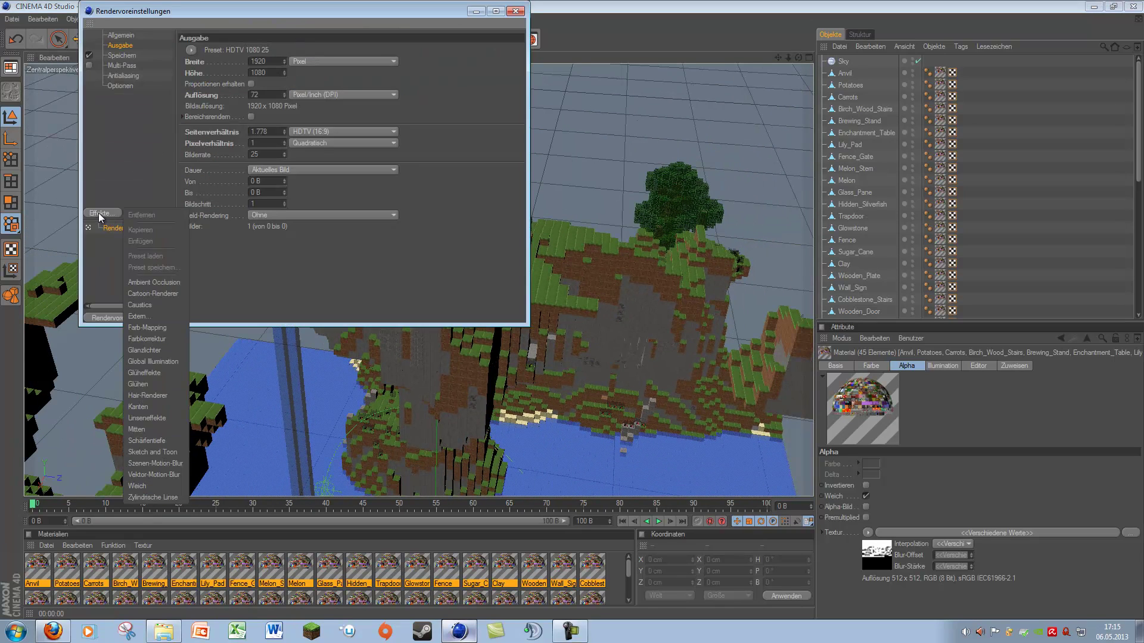
Add Ambient Occlusion and Global Illumination as render effects.
{"action": "left_click", "coordinate": [160, 284]}
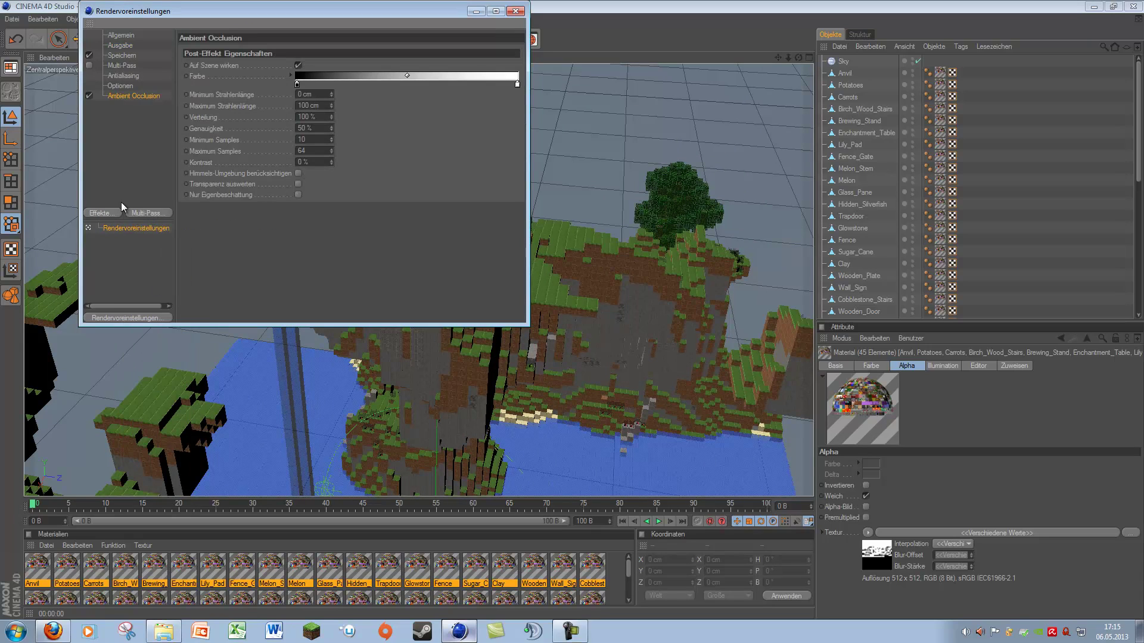
{"action": "left_click", "coordinate": [105, 215]}
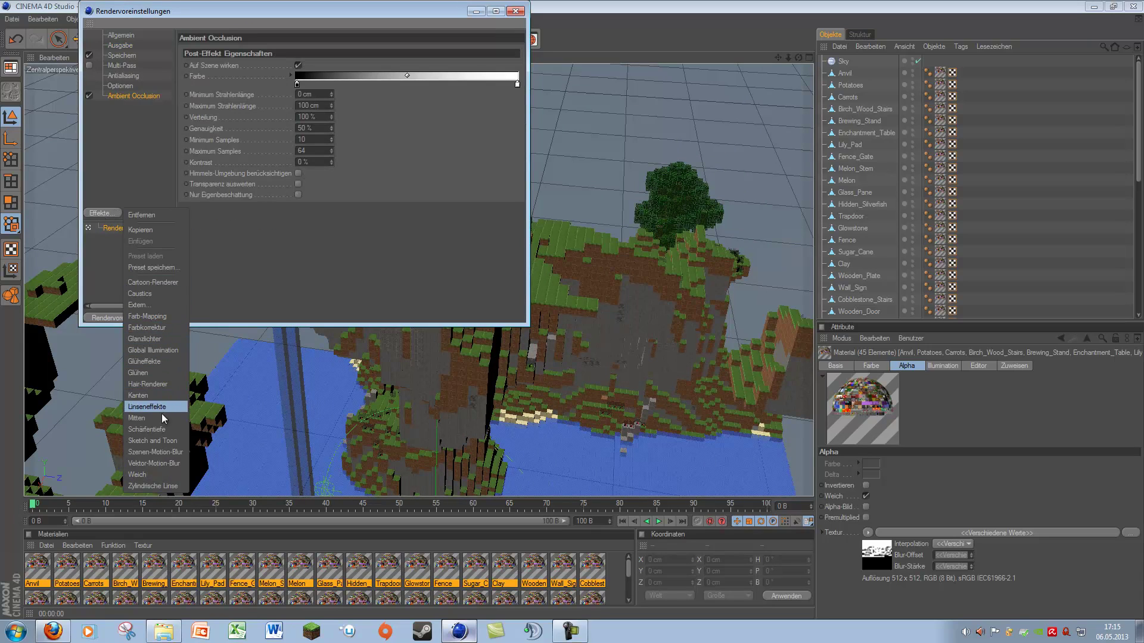
{"action": "left_click", "coordinate": [156, 349]}
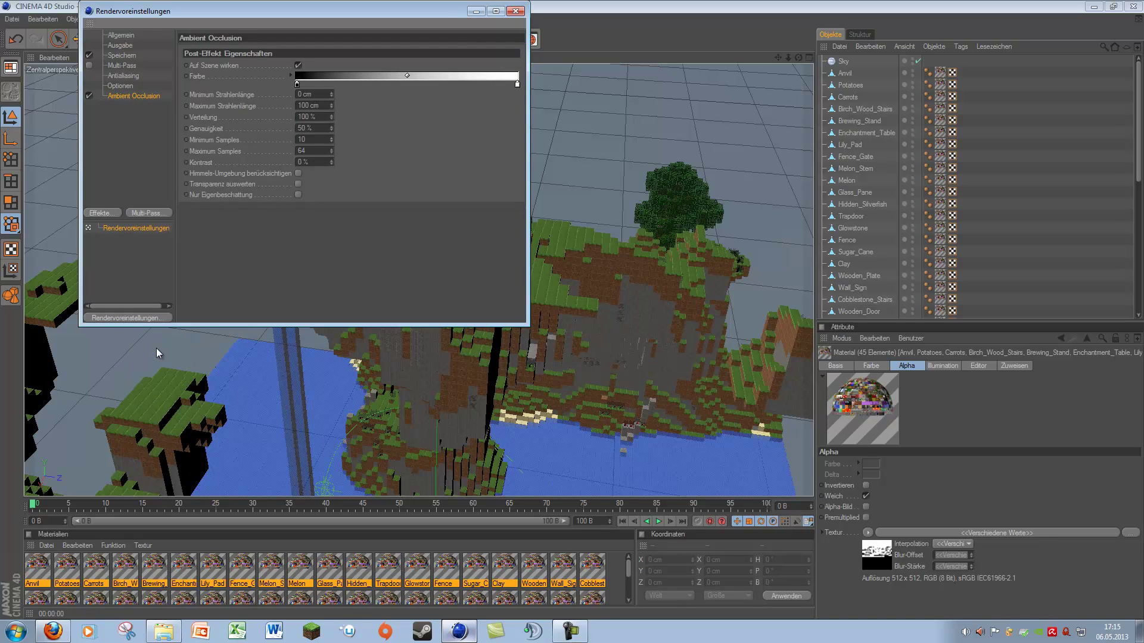
Set the Irradiance Cache to Niedrig samples, Niedrig entry density and Schwach smoothing.
{"action": "left_click", "coordinate": [283, 52]}
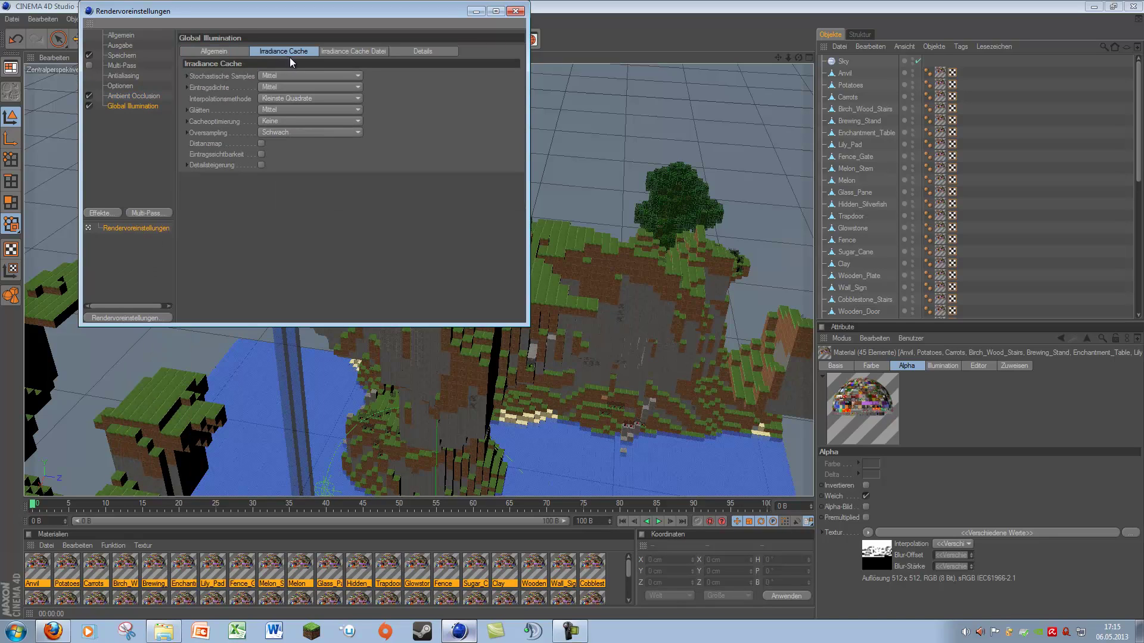
{"action": "left_click", "coordinate": [288, 75]}
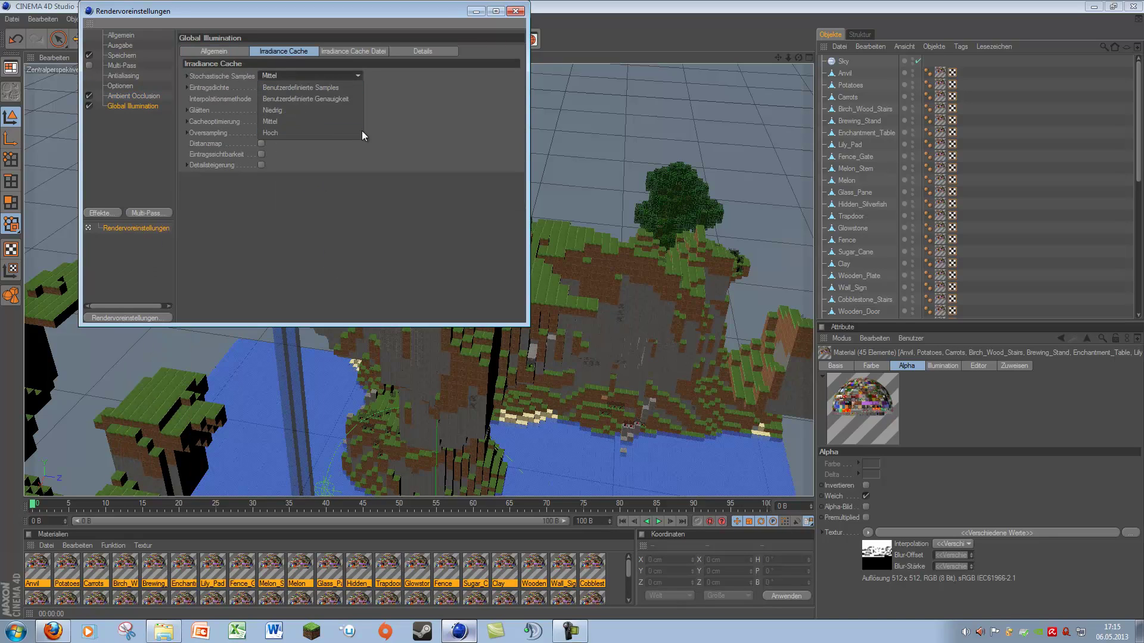
{"action": "left_click", "coordinate": [298, 110]}
{"action": "left_click", "coordinate": [287, 87]}
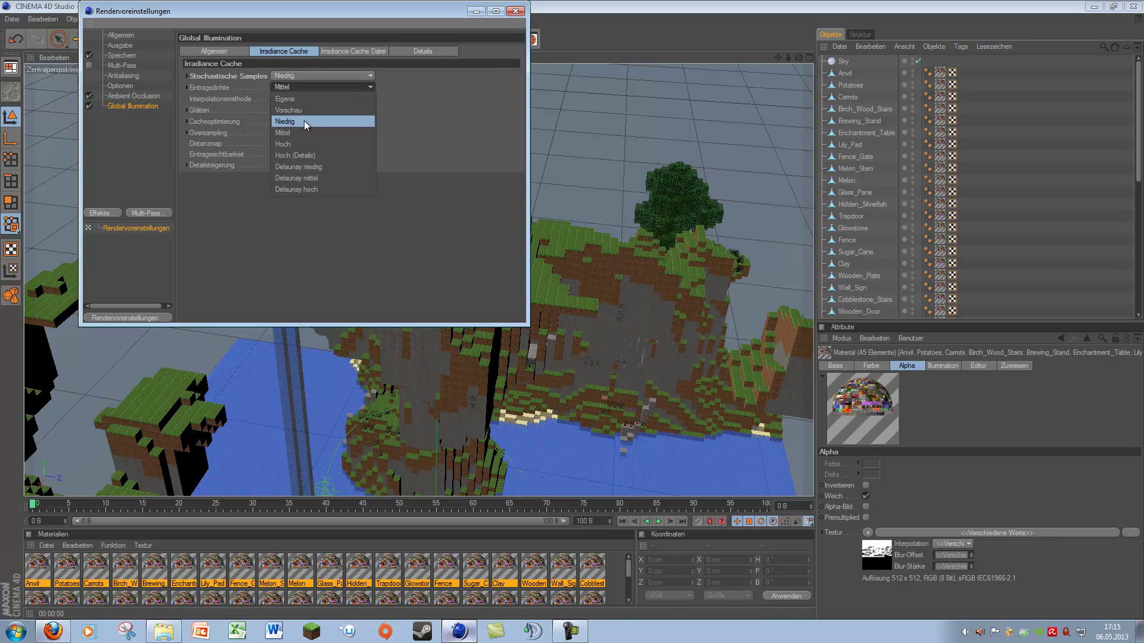
{"action": "left_click", "coordinate": [303, 121]}
{"action": "left_click", "coordinate": [320, 145]}
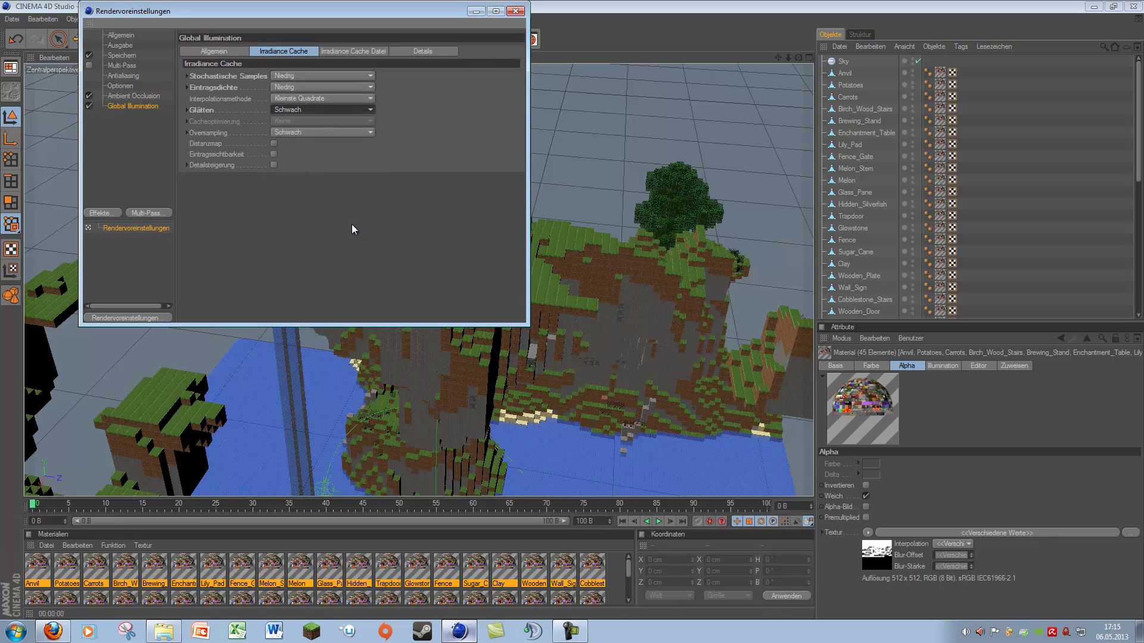
{"action": "left_click", "coordinate": [516, 10]}
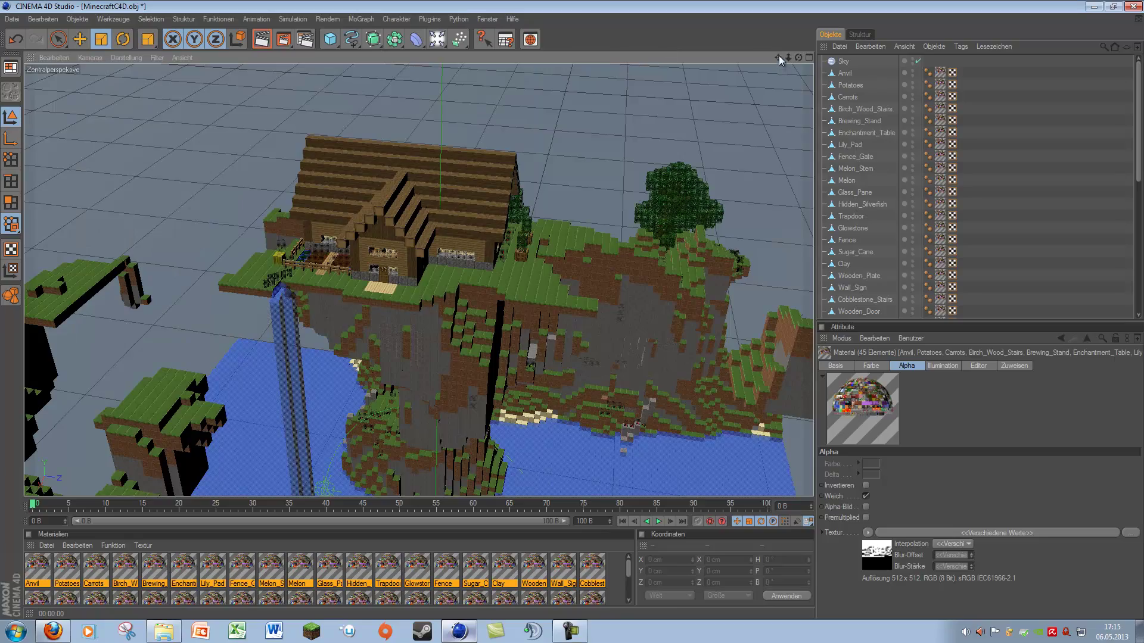
Frame the house closely and render the viewport to preview the GI and AO lighting.
{"action": "mouse_move", "coordinate": [778, 55]}
{"action": "left_mouse_down"}
{"action": "mouse_move", "coordinate": [576, 319]}
{"action": "mouse_move", "coordinate": [572, 309]}
{"action": "mouse_move", "coordinate": [811, 63]}
{"action": "mouse_move", "coordinate": [574, 310]}
{"action": "mouse_move", "coordinate": [719, 105]}
{"action": "left_mouse_up"}
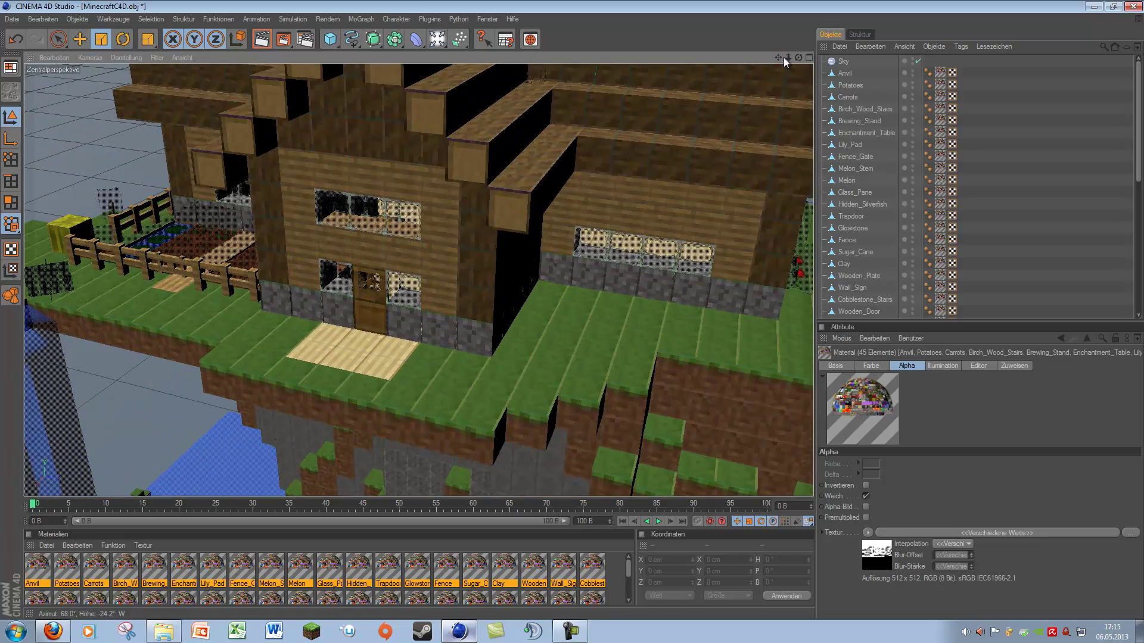
{"action": "mouse_move", "coordinate": [789, 57]}
{"action": "left_mouse_down"}
{"action": "mouse_move", "coordinate": [570, 305]}
{"action": "mouse_move", "coordinate": [773, 51]}
{"action": "mouse_move", "coordinate": [572, 313]}
{"action": "left_mouse_up"}
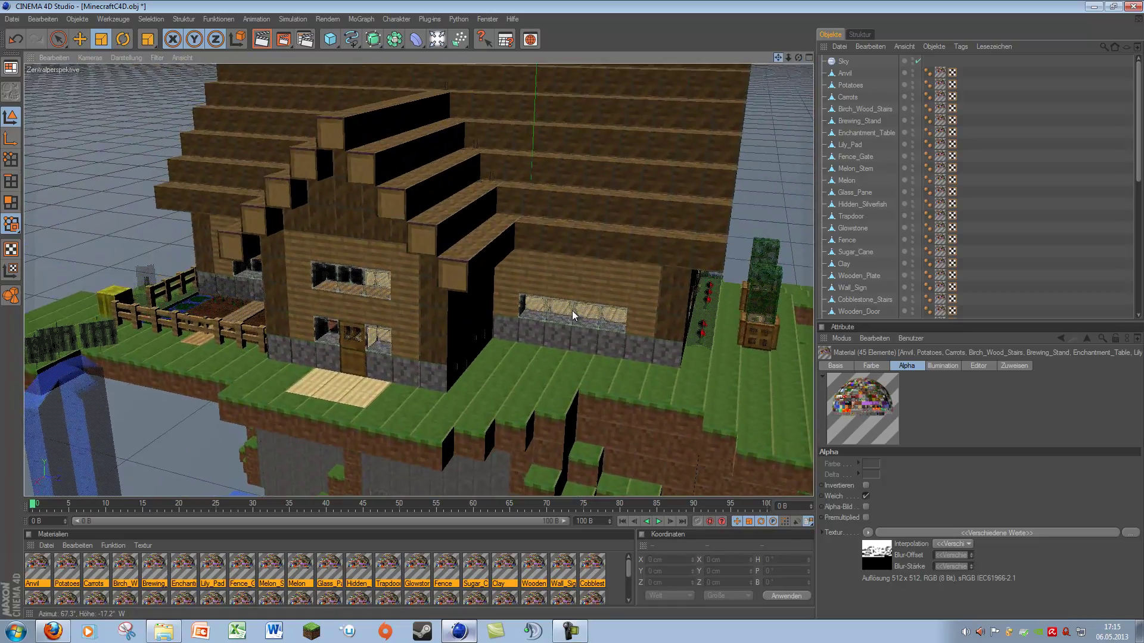
{"action": "left_click_drag", "start_coordinate": [778, 51], "coordinate": [702, 180]}
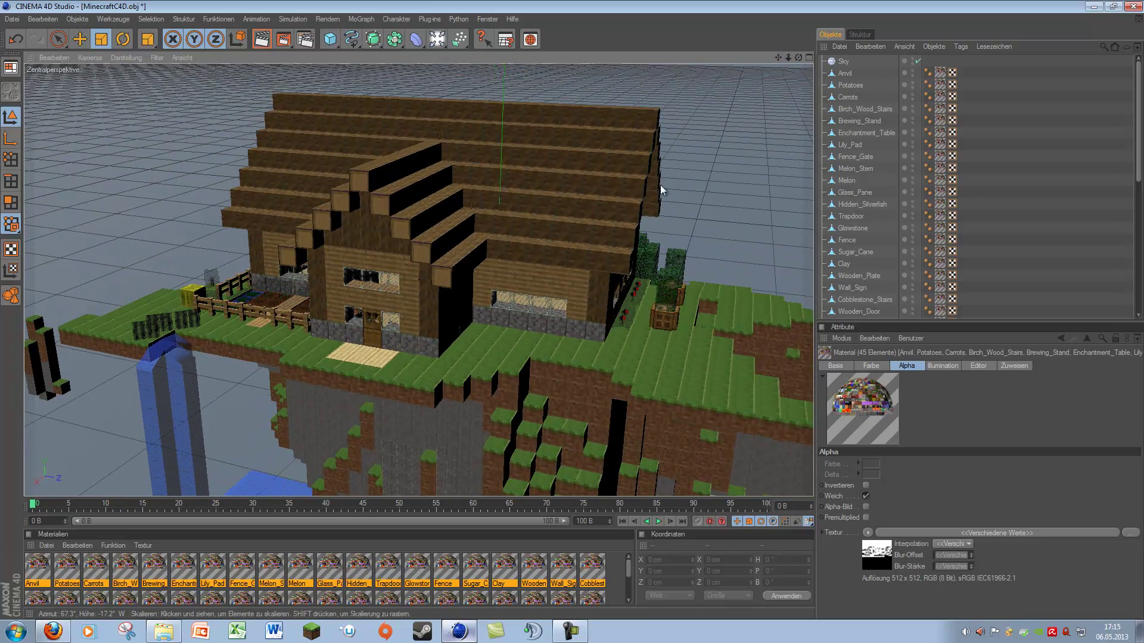
{"action": "left_click_drag", "start_coordinate": [798, 57], "coordinate": [567, 309]}
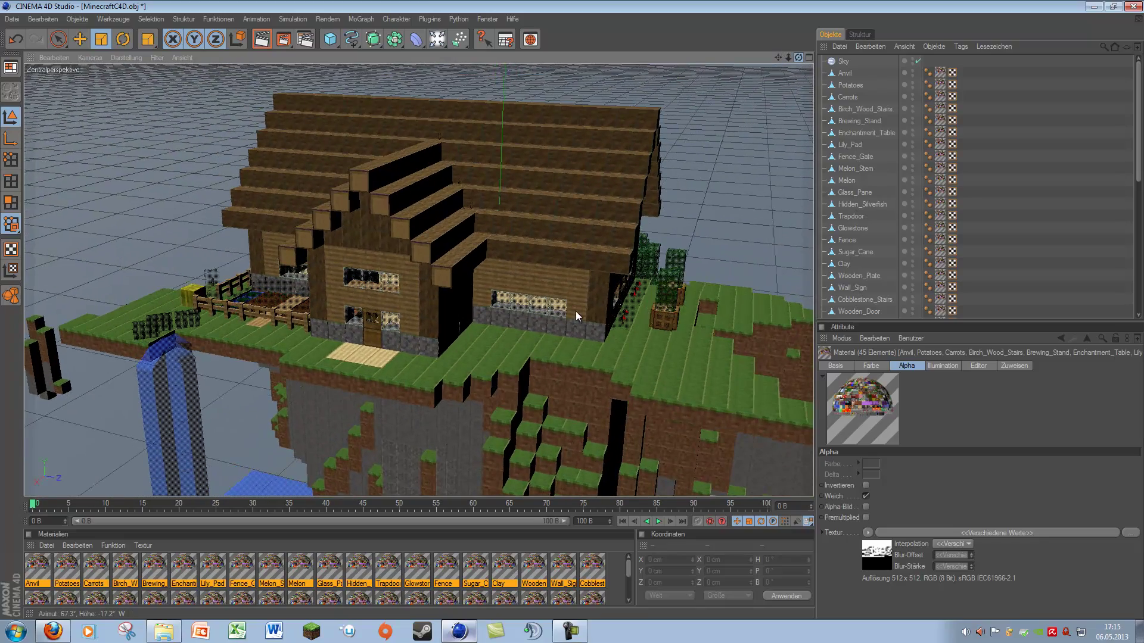
{"action": "left_click_drag", "start_coordinate": [564, 312], "coordinate": [545, 292], "text": "alt"}
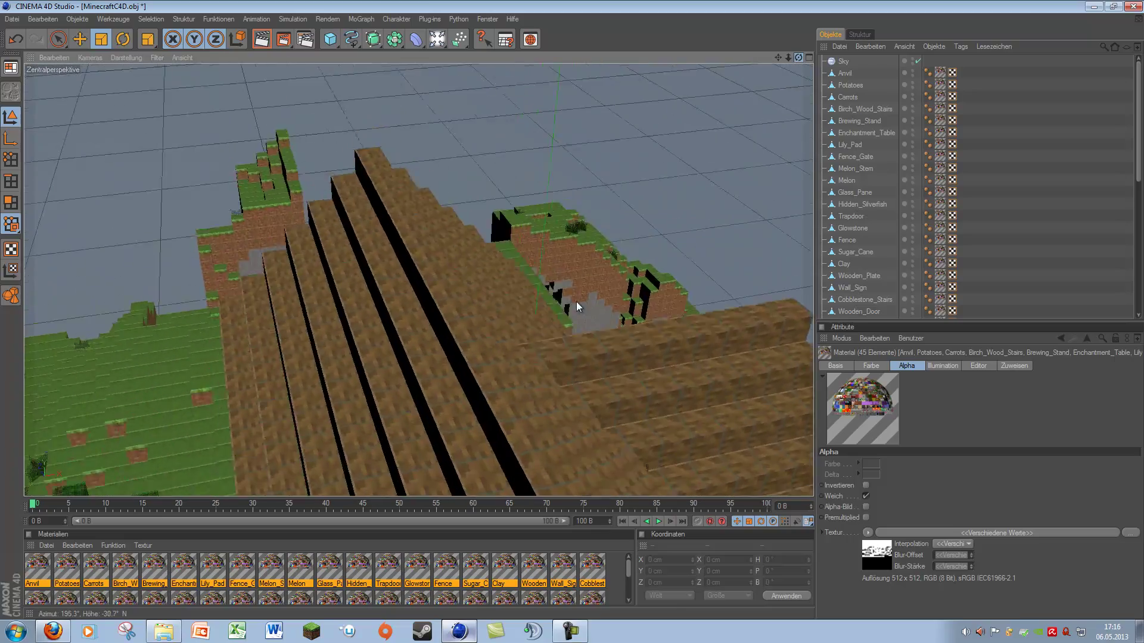
{"action": "mouse_move", "coordinate": [545, 292]}
{"action": "middle_mouse_down", "text": "alt"}
{"action": "mouse_move", "coordinate": [578, 302]}
{"action": "mouse_move", "coordinate": [571, 310]}
{"action": "middle_mouse_up", "text": "alt"}
{"action": "mouse_move", "coordinate": [770, 48]}
{"action": "left_mouse_down", "text": "alt"}
{"action": "mouse_move", "coordinate": [580, 311]}
{"action": "mouse_move", "coordinate": [563, 301]}
{"action": "mouse_move", "coordinate": [575, 316]}
{"action": "mouse_move", "coordinate": [779, 55]}
{"action": "mouse_move", "coordinate": [570, 309]}
{"action": "left_mouse_up", "text": "alt"}
{"action": "left_click_drag", "start_coordinate": [798, 57], "coordinate": [591, 309]}
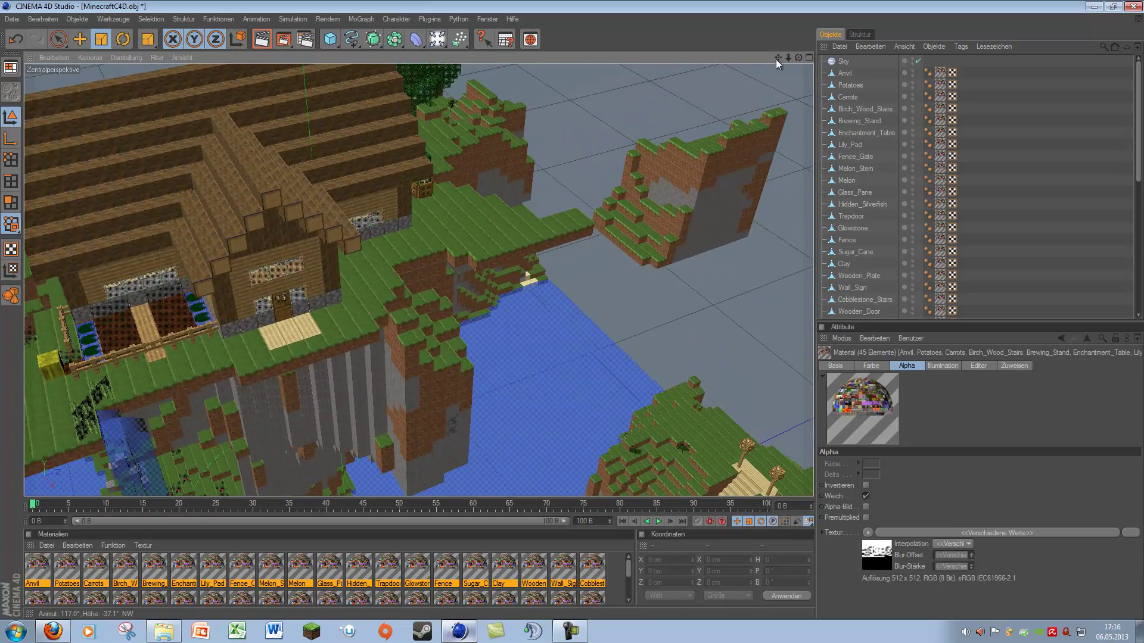
{"action": "left_click_drag", "start_coordinate": [775, 59], "coordinate": [573, 307]}
{"action": "left_click_drag", "start_coordinate": [798, 58], "coordinate": [574, 308]}
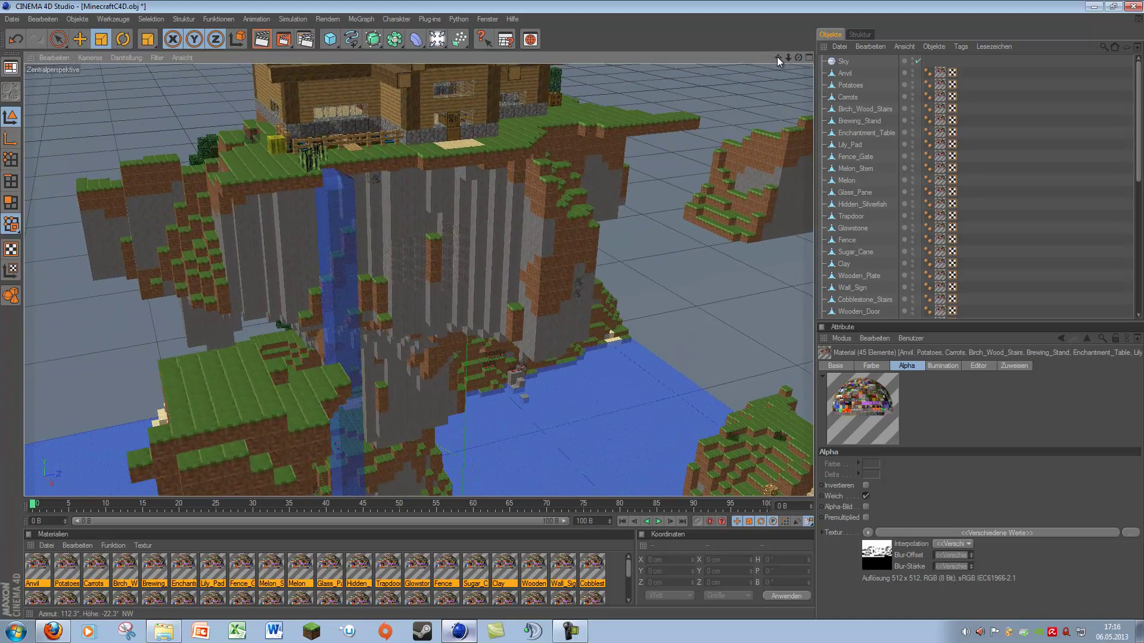
{"action": "left_click_drag", "start_coordinate": [777, 56], "coordinate": [572, 310]}
{"action": "left_click_drag", "start_coordinate": [763, 62], "coordinate": [614, 314]}
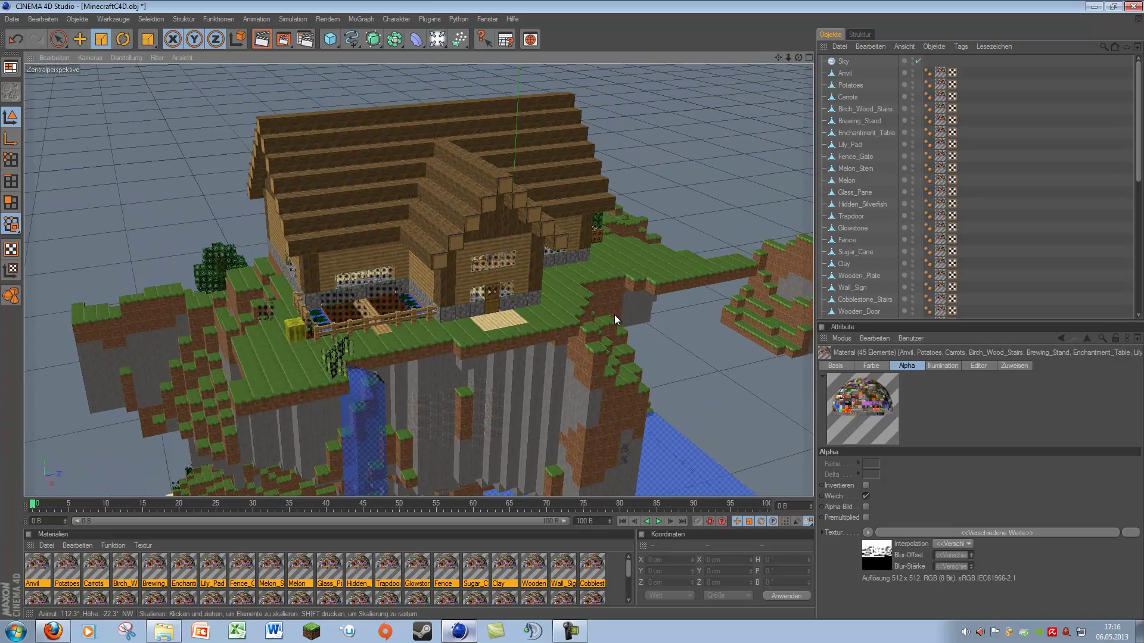
{"action": "left_click", "coordinate": [261, 38]}
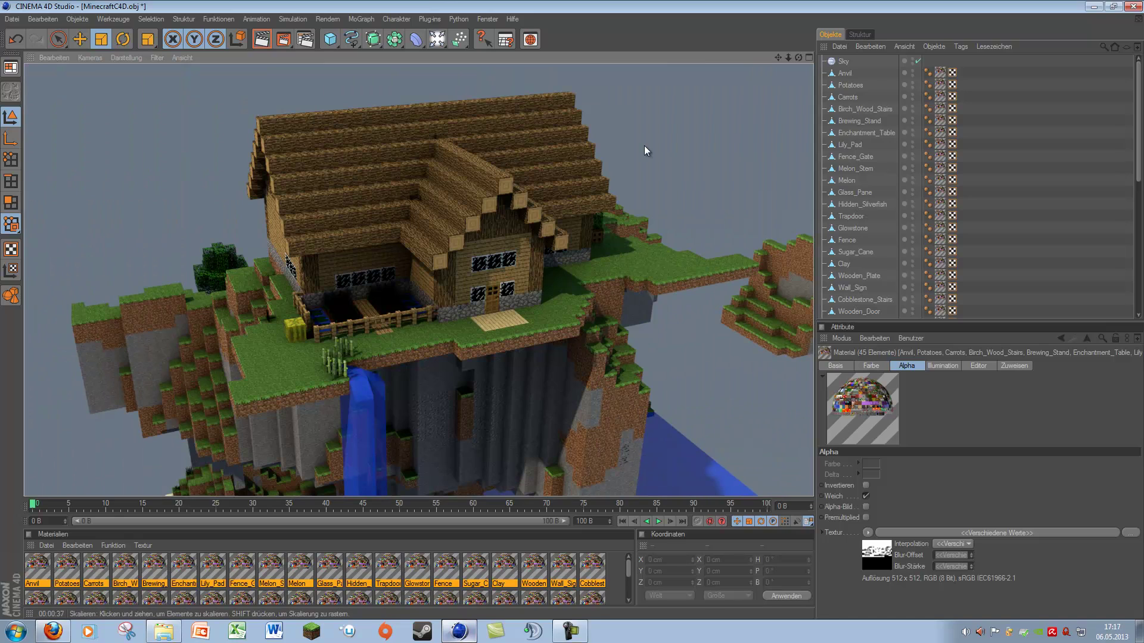
Enable Spiegelung on the Stationary_Water material and lower its brightness to 32 %.
{"action": "right_click_drag", "start_coordinate": [645, 145], "coordinate": [504, 390], "text": "alt"}
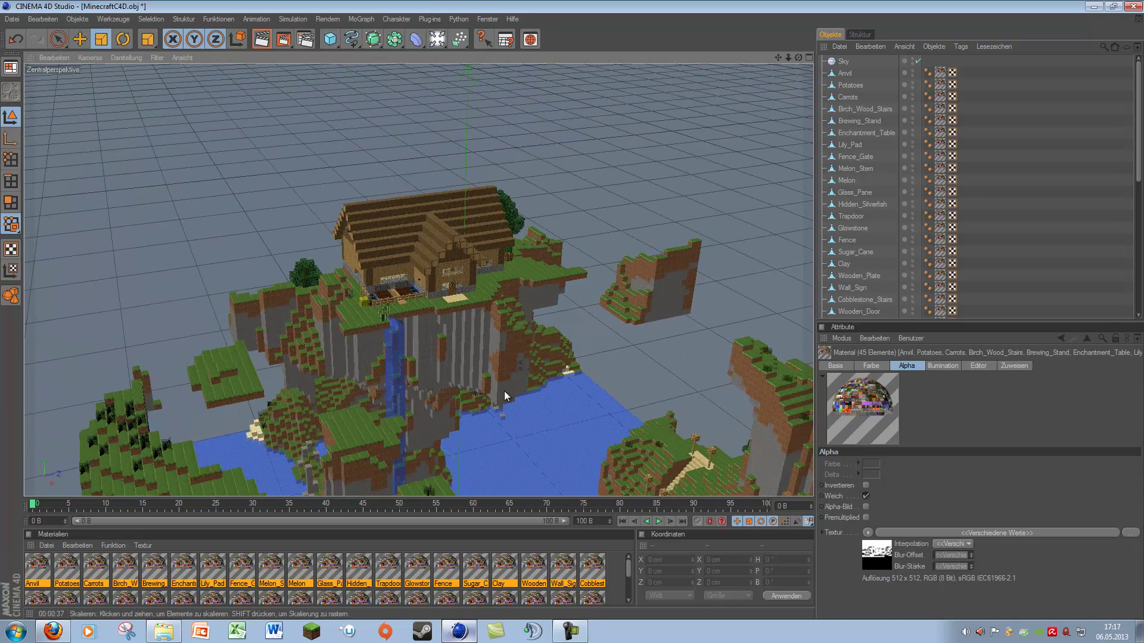
{"action": "scroll", "coordinate": [587, 445], "scroll_direction": "up", "scroll_amount": 1}
{"action": "left_click", "coordinate": [527, 473]}
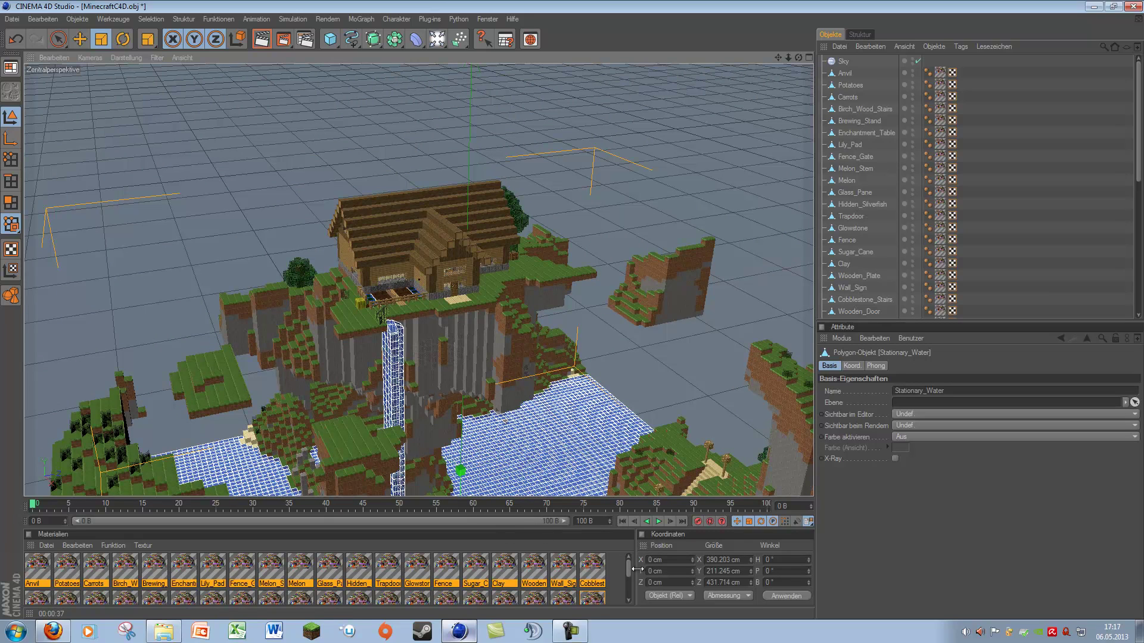
{"action": "left_click_drag", "start_coordinate": [630, 567], "coordinate": [632, 580]}
{"action": "left_click", "coordinate": [592, 581]}
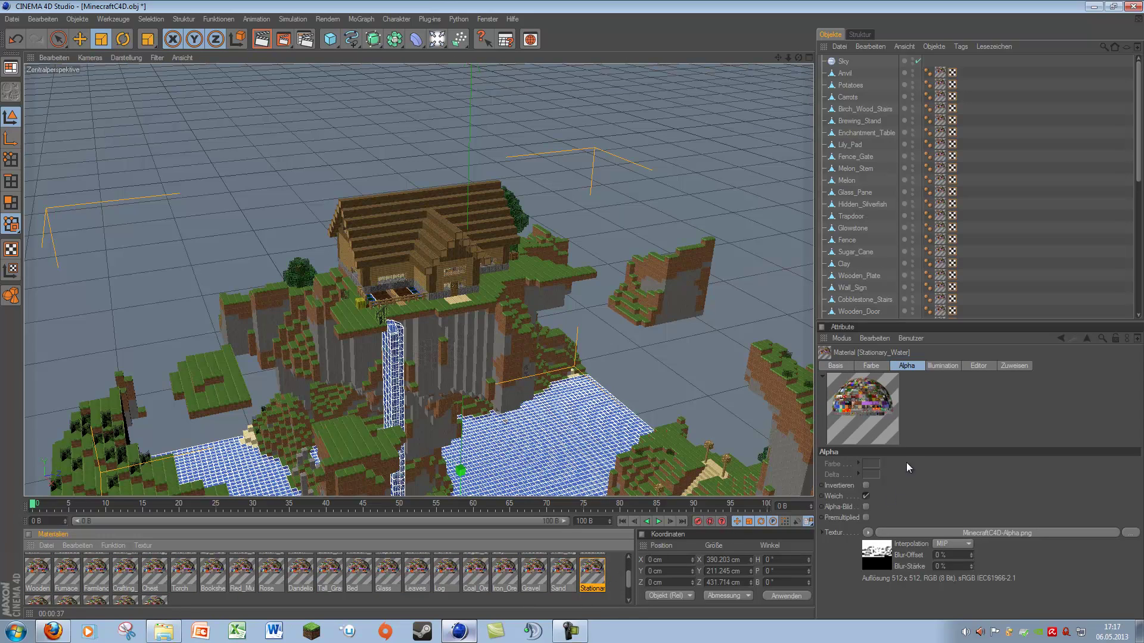
{"action": "double_click", "coordinate": [592, 572]}
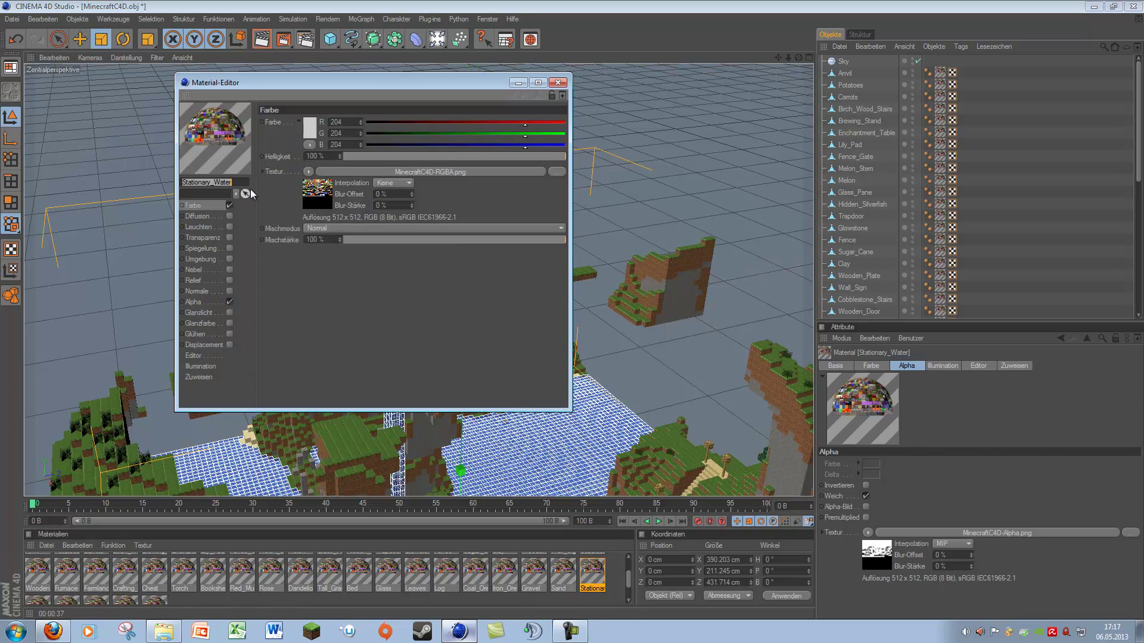
{"action": "left_click", "coordinate": [204, 249]}
{"action": "left_click_drag", "start_coordinate": [399, 155], "coordinate": [395, 154]}
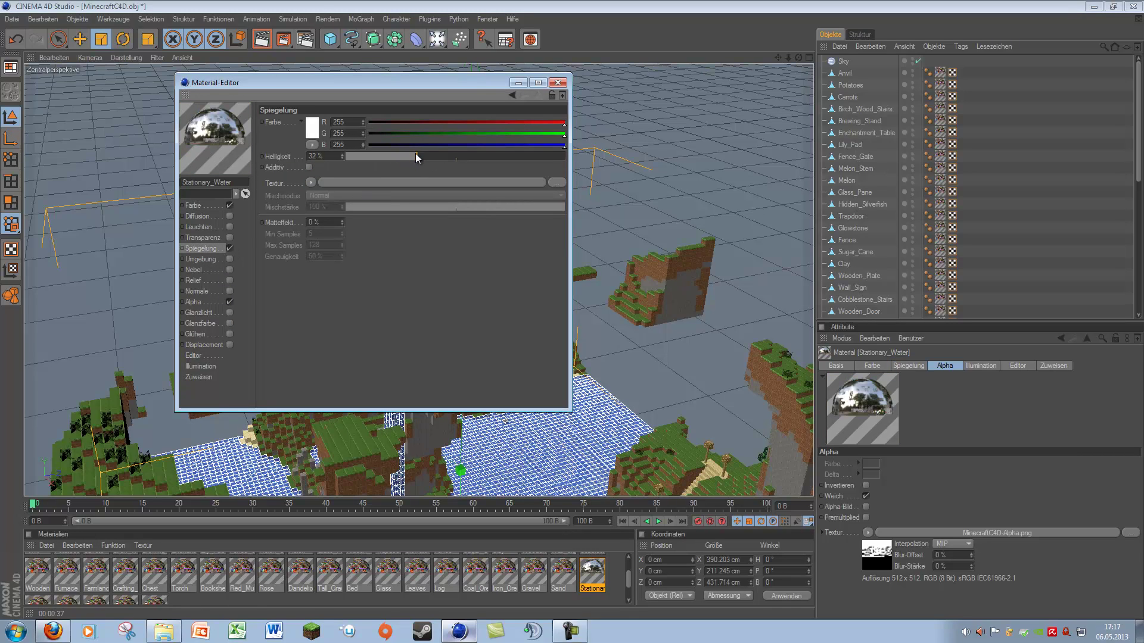
Close the Material-Editor and frame the house and pool from above for a test render.
{"action": "left_click", "coordinate": [557, 83]}
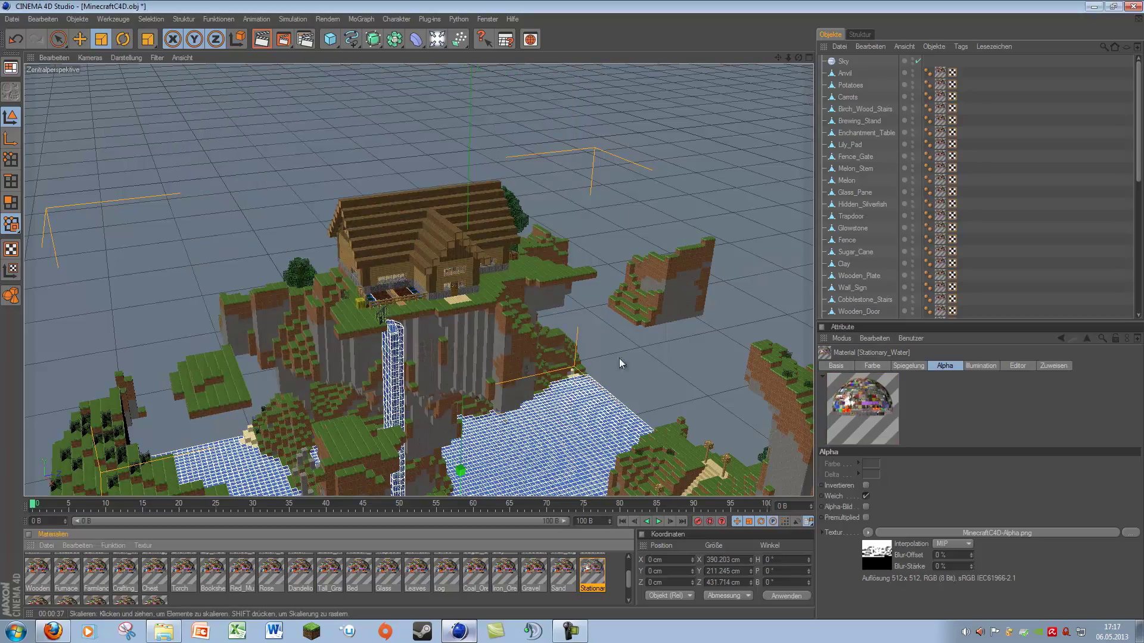
{"action": "scroll", "coordinate": [570, 304], "scroll_direction": "up", "scroll_amount": 3}
{"action": "scroll", "coordinate": [571, 307], "scroll_direction": "up", "scroll_amount": 2}
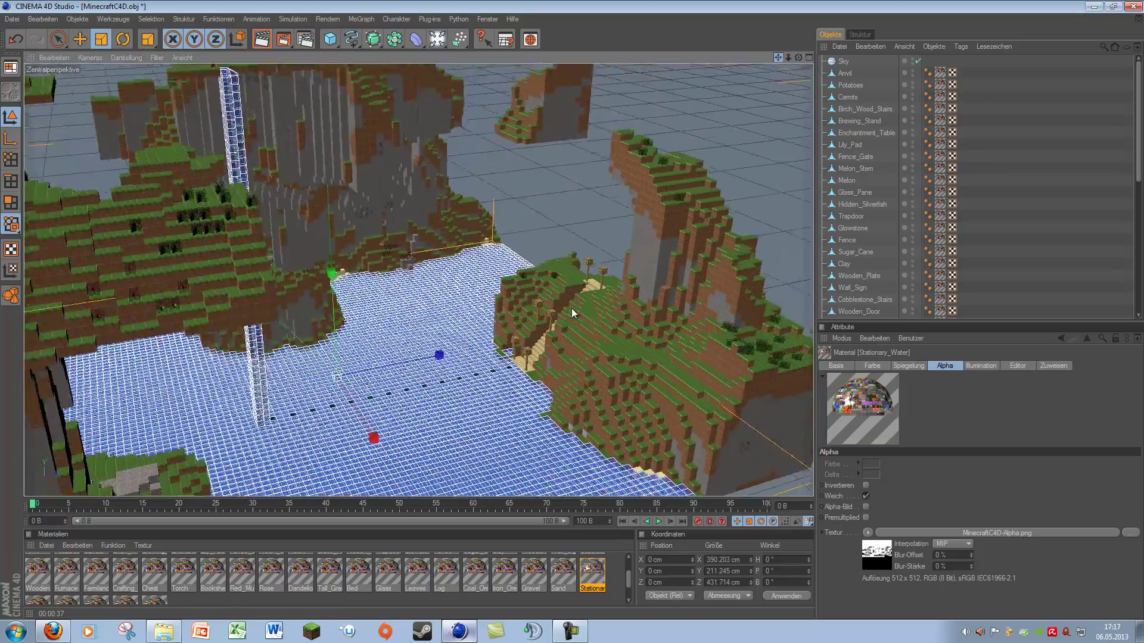
{"action": "scroll", "coordinate": [572, 311], "scroll_direction": "up", "scroll_amount": 2}
{"action": "scroll", "coordinate": [572, 313], "scroll_direction": "down", "scroll_amount": 3}
{"action": "scroll", "coordinate": [765, 223], "scroll_direction": "down", "scroll_amount": 2}
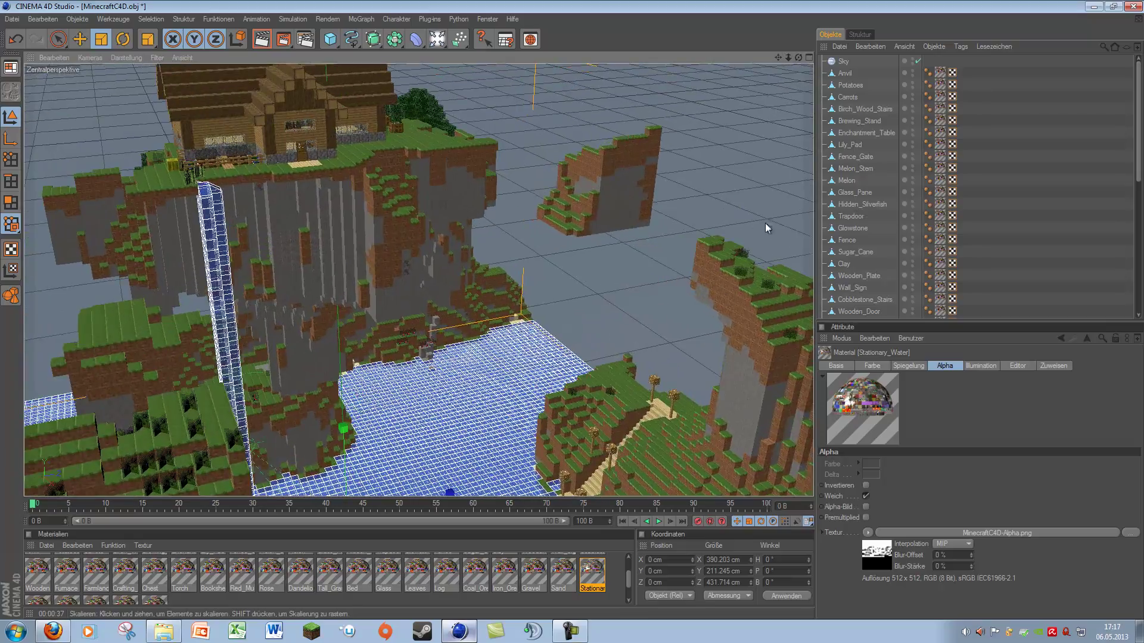
{"action": "left_click_drag", "start_coordinate": [798, 57], "coordinate": [572, 310]}
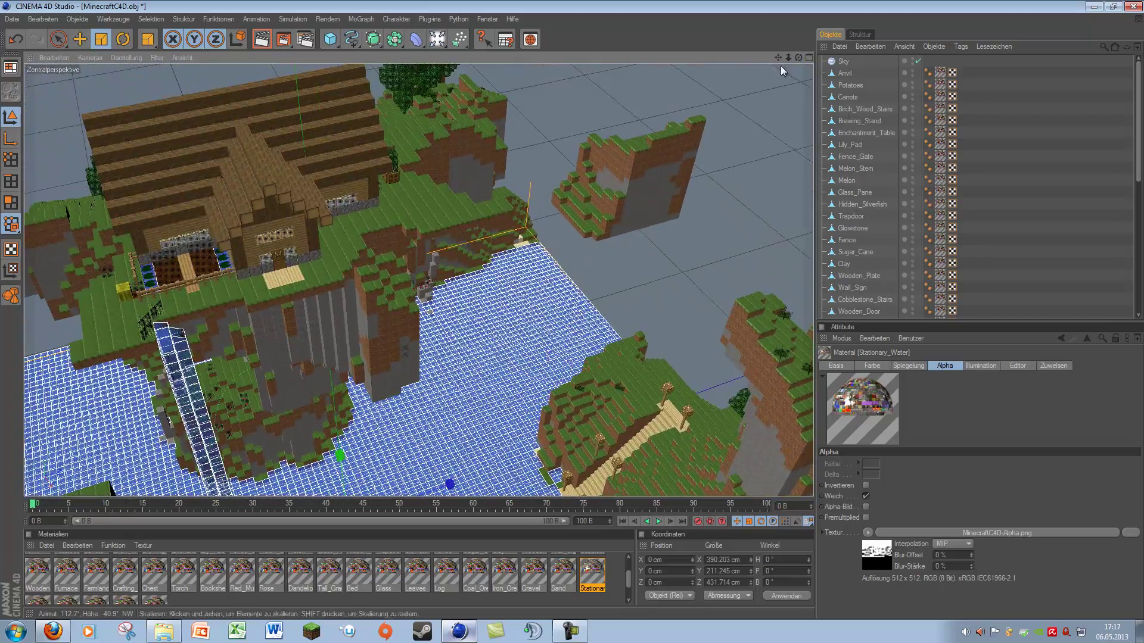
{"action": "left_click_drag", "start_coordinate": [778, 57], "coordinate": [571, 309]}
{"action": "scroll", "coordinate": [571, 309], "scroll_direction": "up", "scroll_amount": 3}
{"action": "scroll", "coordinate": [573, 309], "scroll_direction": "up", "scroll_amount": 1}
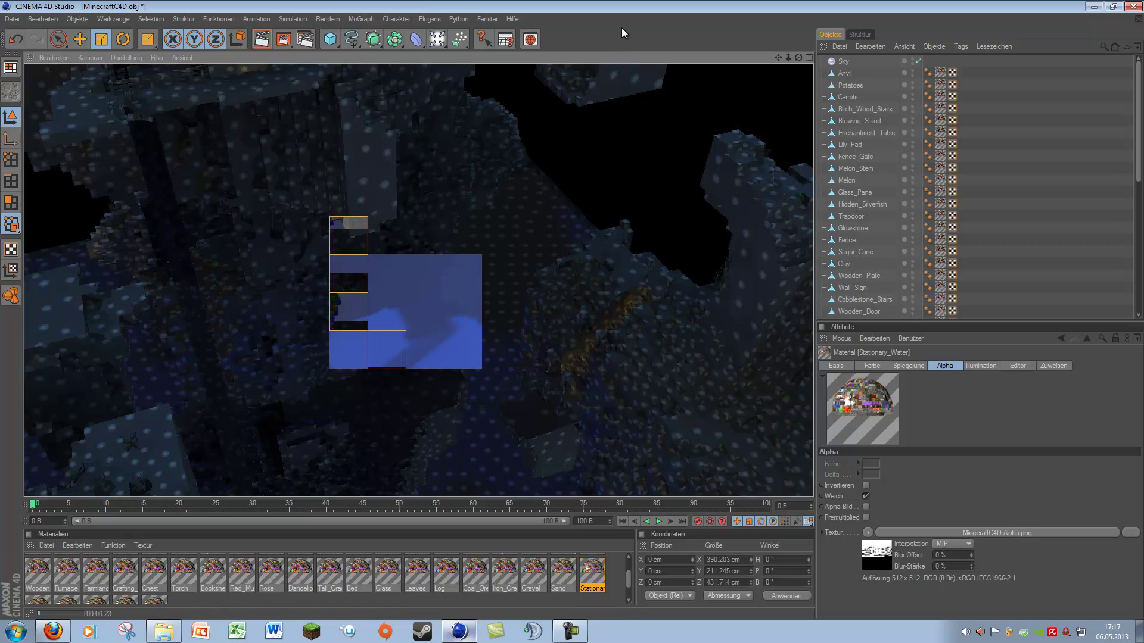
Stop the viewport preview render and frame the view on the house and garden.
{"action": "left_click", "coordinate": [562, 301]}
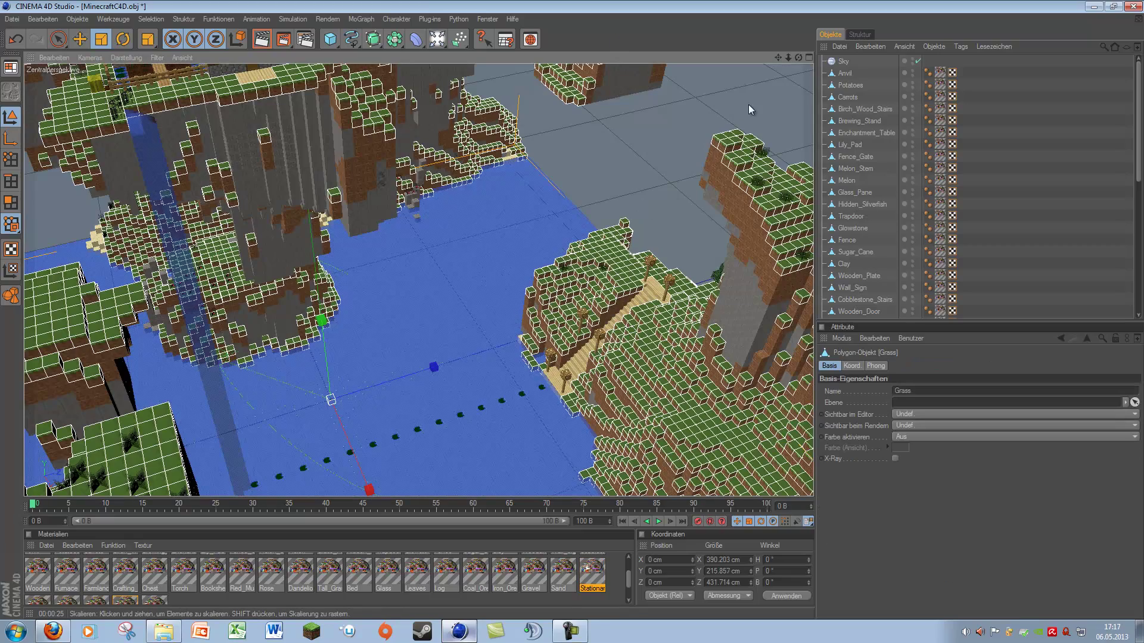
{"action": "left_click_drag", "start_coordinate": [798, 58], "coordinate": [627, 167]}
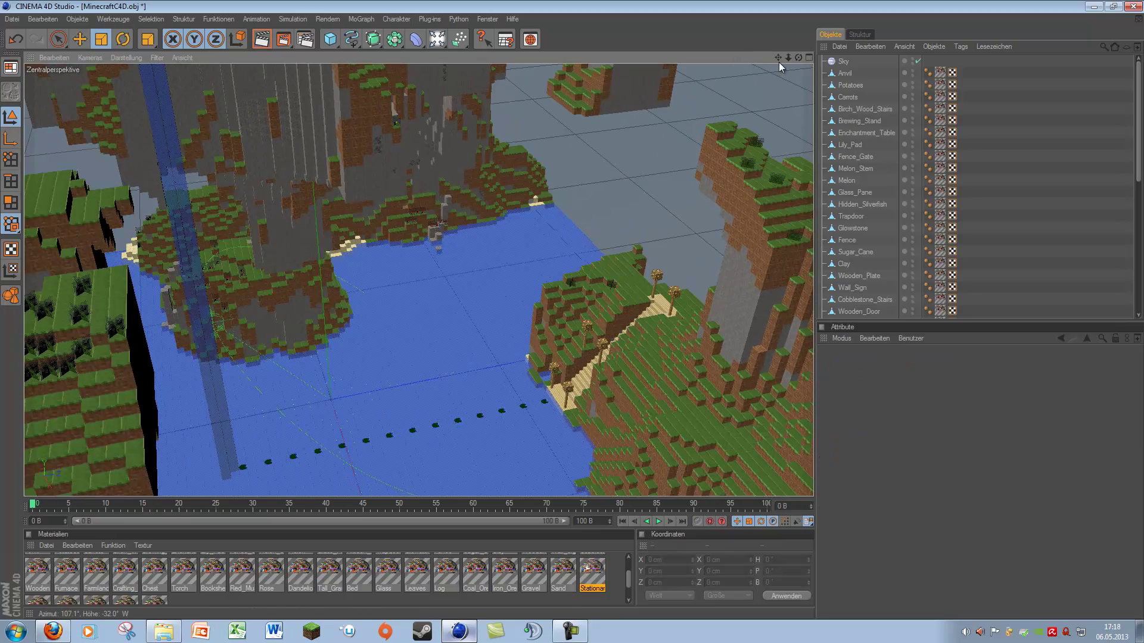
{"action": "left_click_drag", "start_coordinate": [778, 58], "coordinate": [574, 311]}
{"action": "scroll", "coordinate": [575, 311], "scroll_direction": "down", "scroll_amount": 3}
{"action": "scroll", "coordinate": [570, 309], "scroll_direction": "up", "scroll_amount": 3}
{"action": "scroll", "coordinate": [568, 315], "scroll_direction": "up", "scroll_amount": 3}
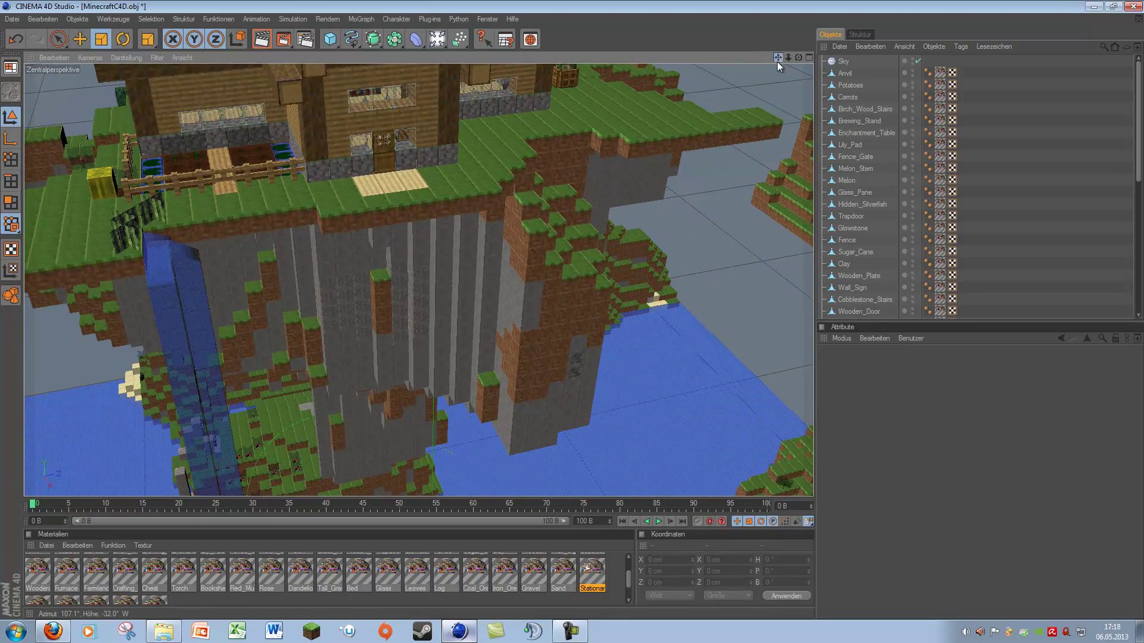
{"action": "mouse_move", "coordinate": [777, 62]}
{"action": "left_mouse_down"}
{"action": "mouse_move", "coordinate": [573, 310]}
{"action": "mouse_move", "coordinate": [700, 355]}
{"action": "left_mouse_up"}
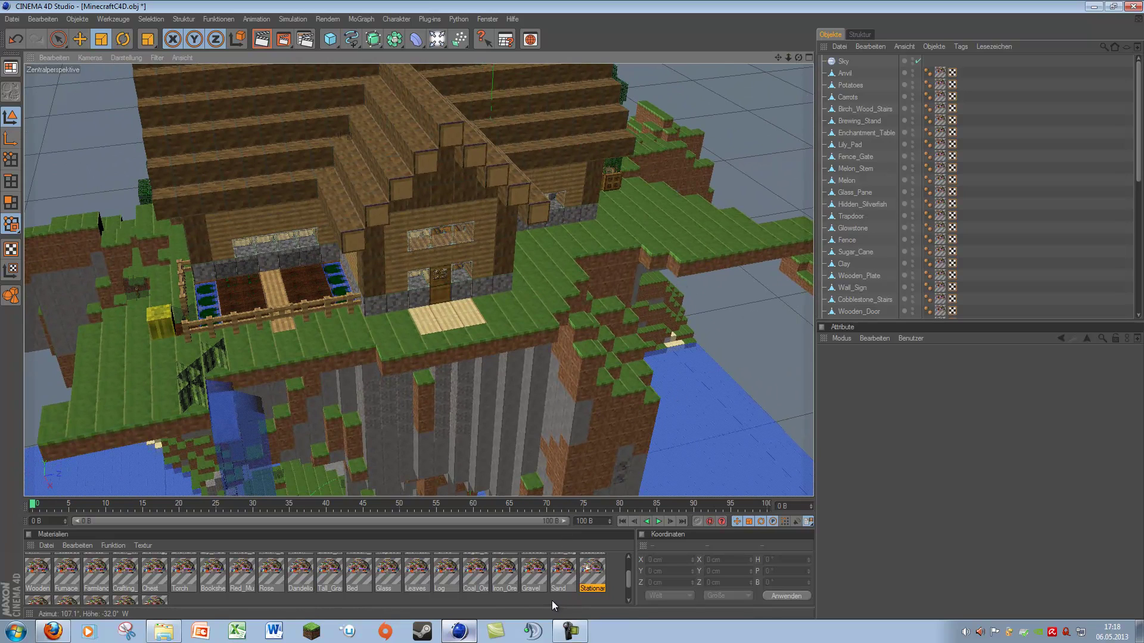
{"action": "scroll", "coordinate": [551, 601], "scroll_direction": "up", "scroll_amount": 5}
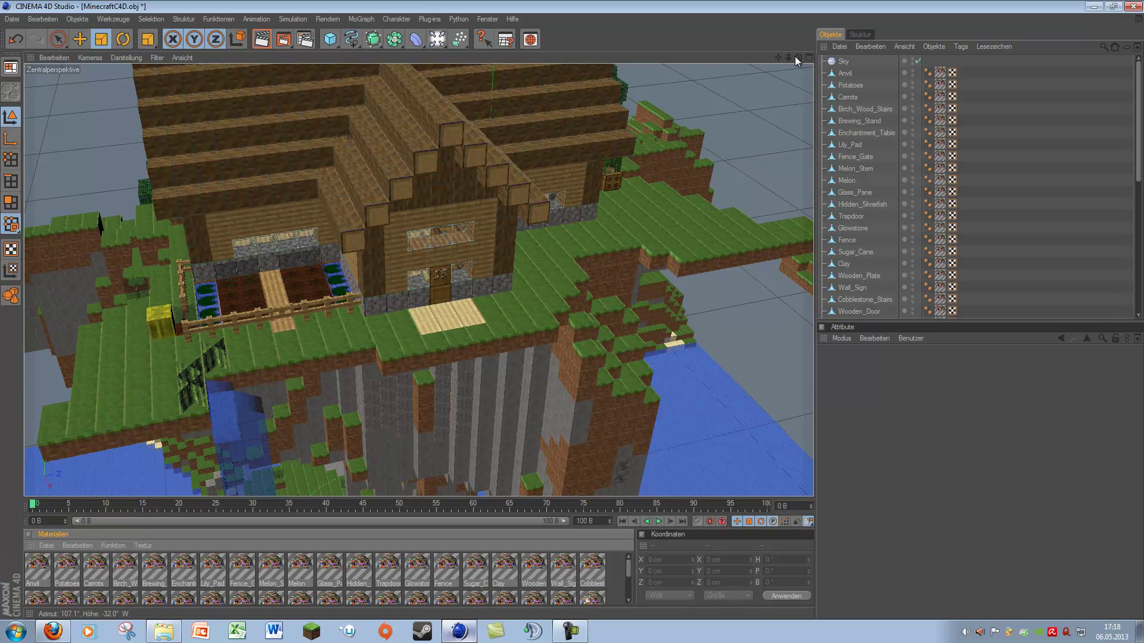
Orbit toward the cliff, close in on the plank floor, then view the bookshelves and chest.
{"action": "left_click_drag", "start_coordinate": [798, 56], "coordinate": [572, 310]}
{"action": "left_click_drag", "start_coordinate": [796, 58], "coordinate": [572, 315]}
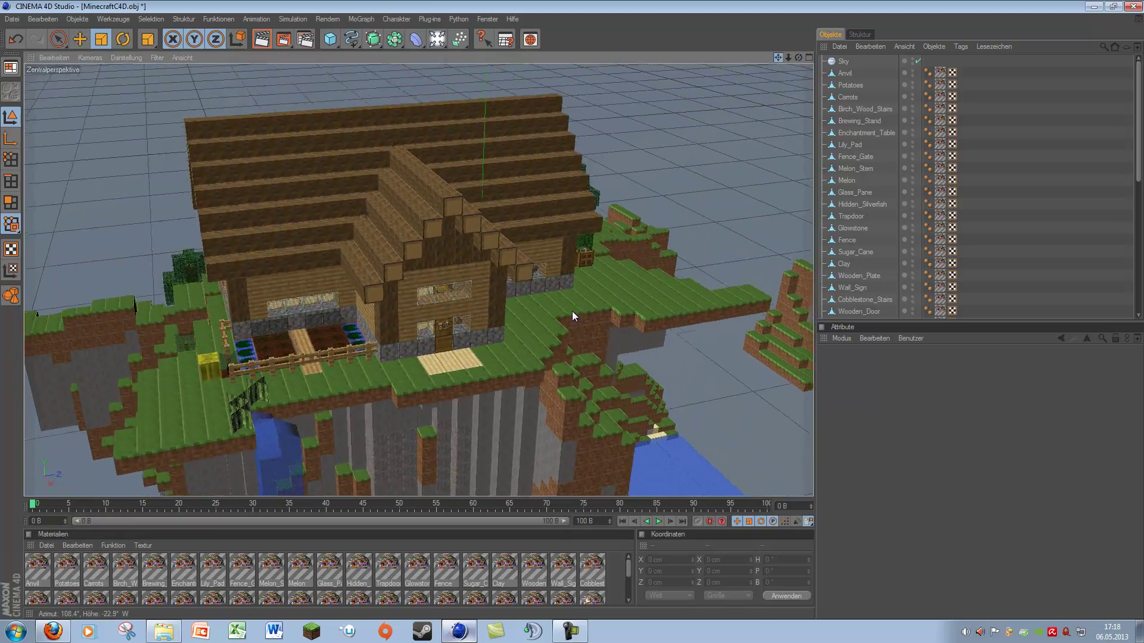
{"action": "left_click_drag", "start_coordinate": [777, 57], "coordinate": [625, 325]}
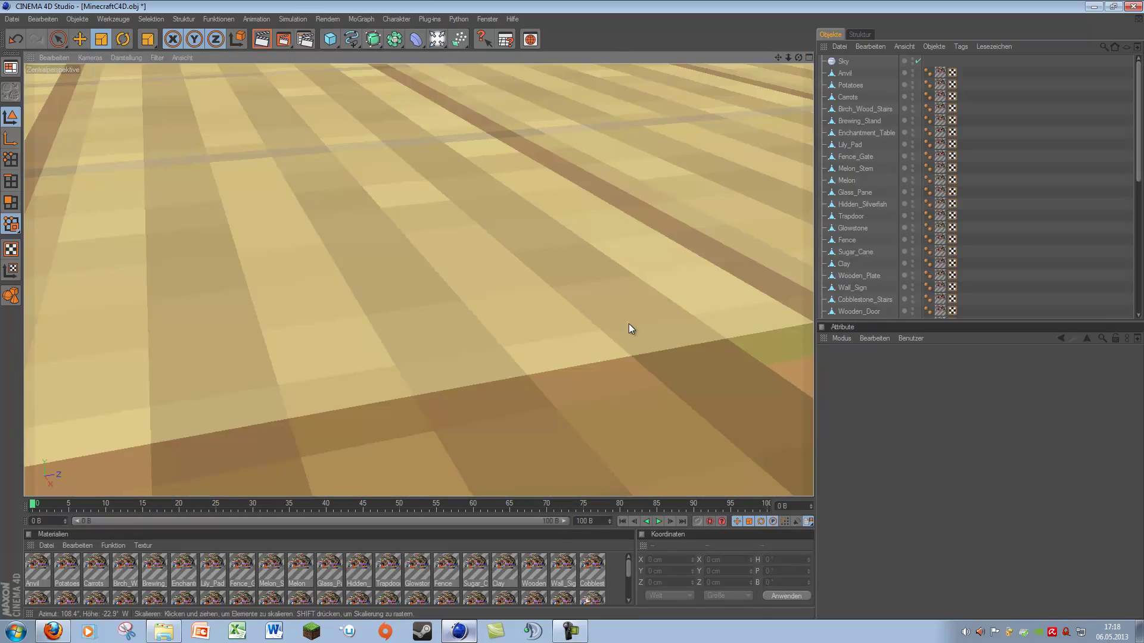
{"action": "scroll", "coordinate": [628, 321], "scroll_direction": "down", "scroll_amount": 5}
{"action": "left_click_drag", "start_coordinate": [798, 57], "coordinate": [572, 316]}
{"action": "scroll", "coordinate": [572, 310], "scroll_direction": "down", "scroll_amount": 5}
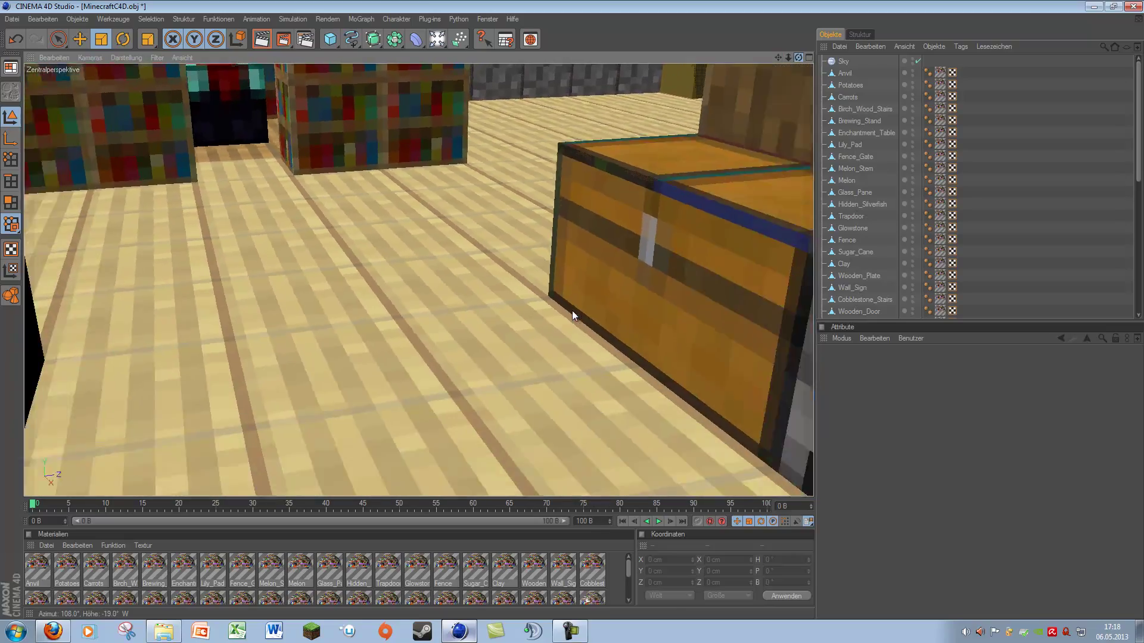
Zoom well out and orbit around the whole floating island.
{"action": "left_click_drag", "start_coordinate": [778, 57], "coordinate": [763, 73]}
{"action": "scroll", "coordinate": [755, 110], "scroll_direction": "down", "scroll_amount": 3}
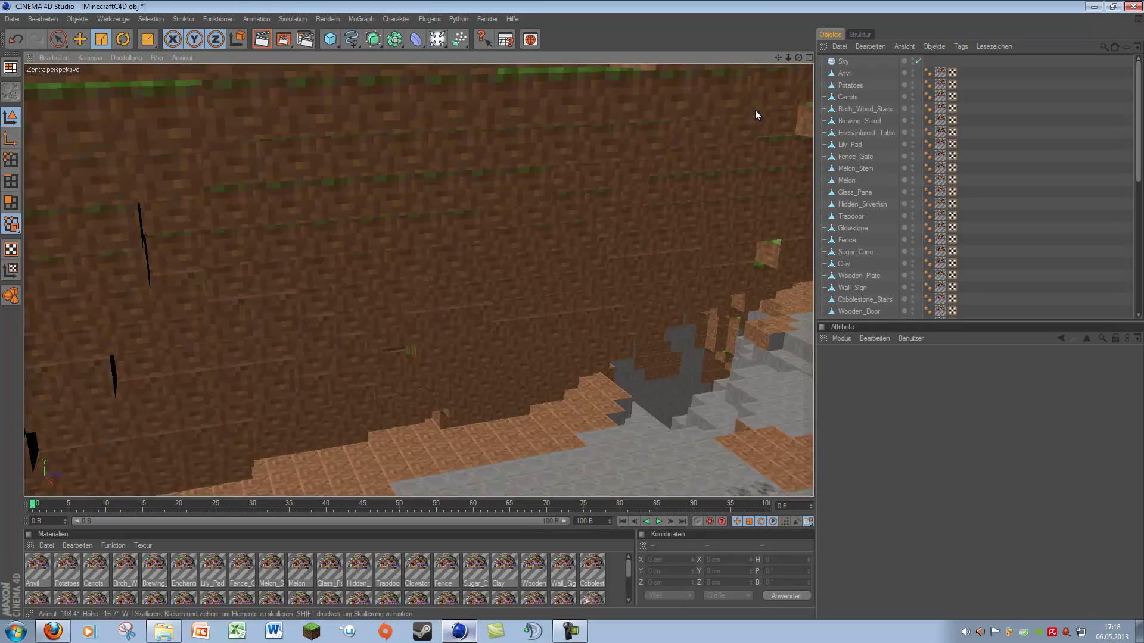
{"action": "scroll", "coordinate": [756, 110], "scroll_direction": "down", "scroll_amount": 3}
{"action": "scroll", "coordinate": [756, 109], "scroll_direction": "down", "scroll_amount": 3}
{"action": "scroll", "coordinate": [755, 109], "scroll_direction": "down", "scroll_amount": 3}
{"action": "scroll", "coordinate": [755, 110], "scroll_direction": "down", "scroll_amount": 3}
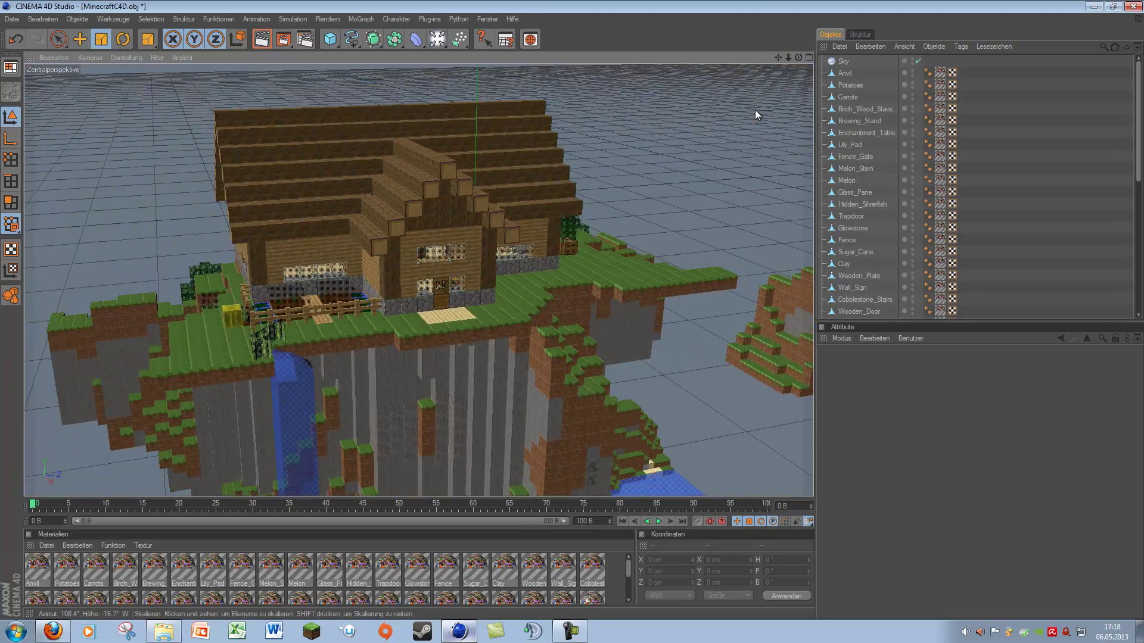
{"action": "scroll", "coordinate": [756, 110], "scroll_direction": "down", "scroll_amount": 2}
{"action": "left_click_drag", "start_coordinate": [799, 58], "coordinate": [572, 310]}
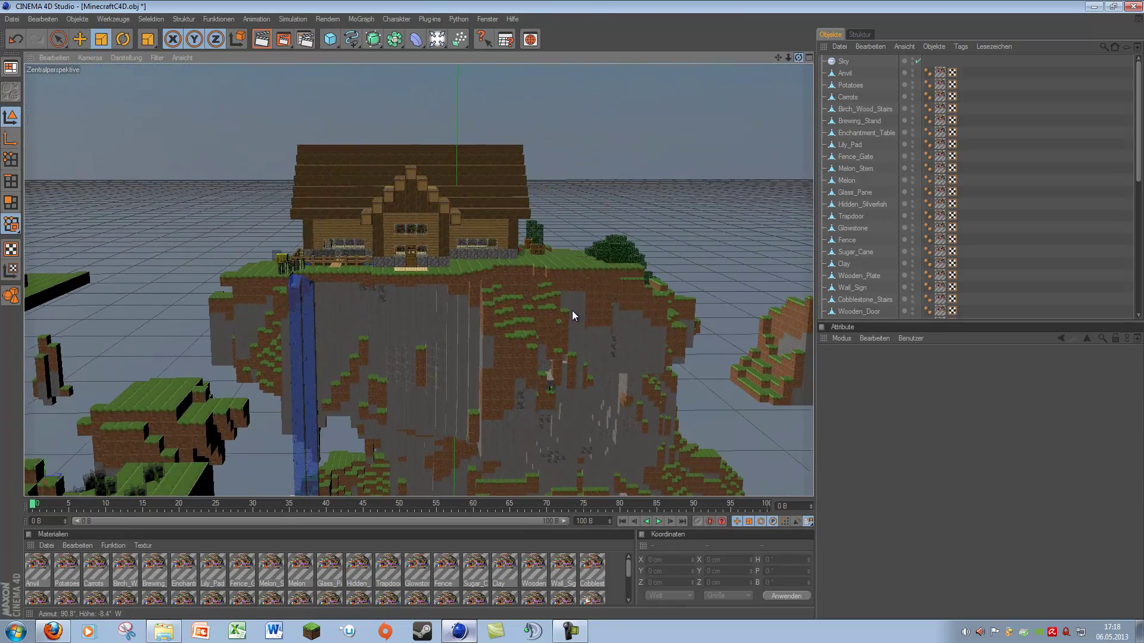
Zoom in and pan to settle on a front view of the house atop the cliff.
{"action": "scroll", "coordinate": [573, 310], "scroll_direction": "up", "scroll_amount": 2}
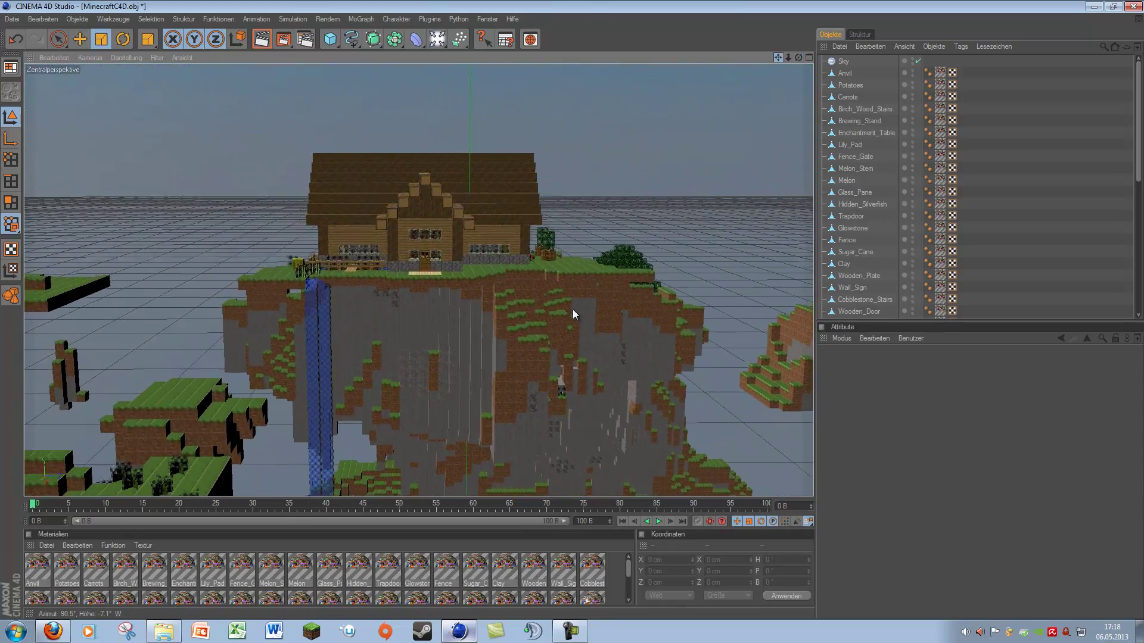
{"action": "scroll", "coordinate": [674, 199], "scroll_direction": "up", "scroll_amount": 3}
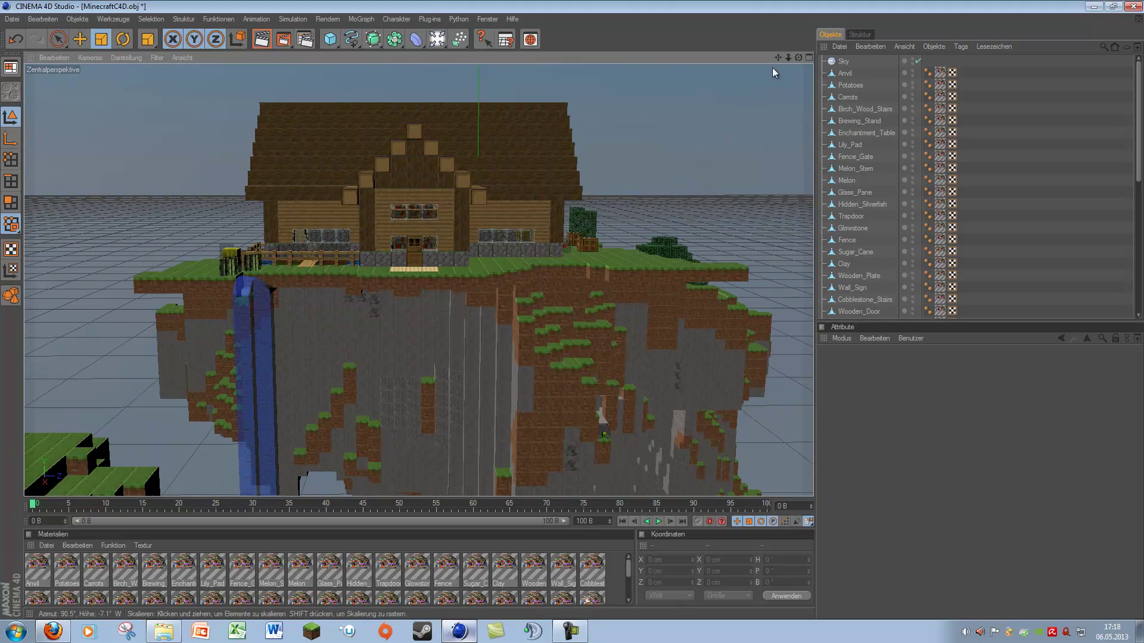
{"action": "left_click_drag", "start_coordinate": [778, 58], "coordinate": [642, 184]}
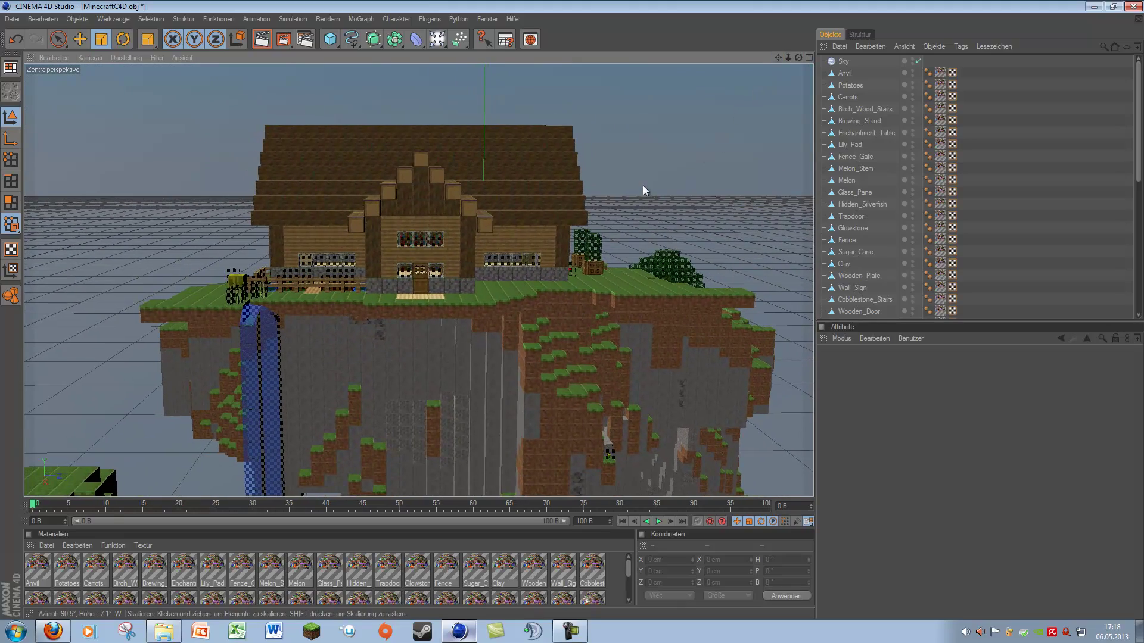
{"action": "scroll", "coordinate": [643, 189], "scroll_direction": "up", "scroll_amount": 3}
{"action": "scroll", "coordinate": [643, 189], "scroll_direction": "down", "scroll_amount": 3}
{"action": "left_click_drag", "start_coordinate": [778, 57], "coordinate": [572, 310]}
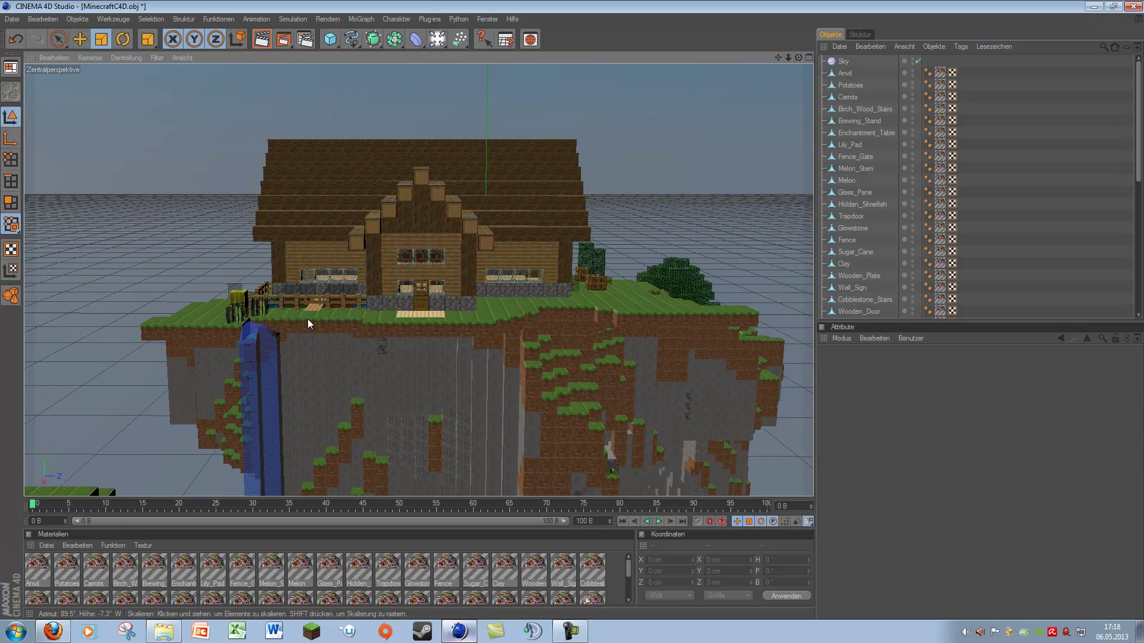